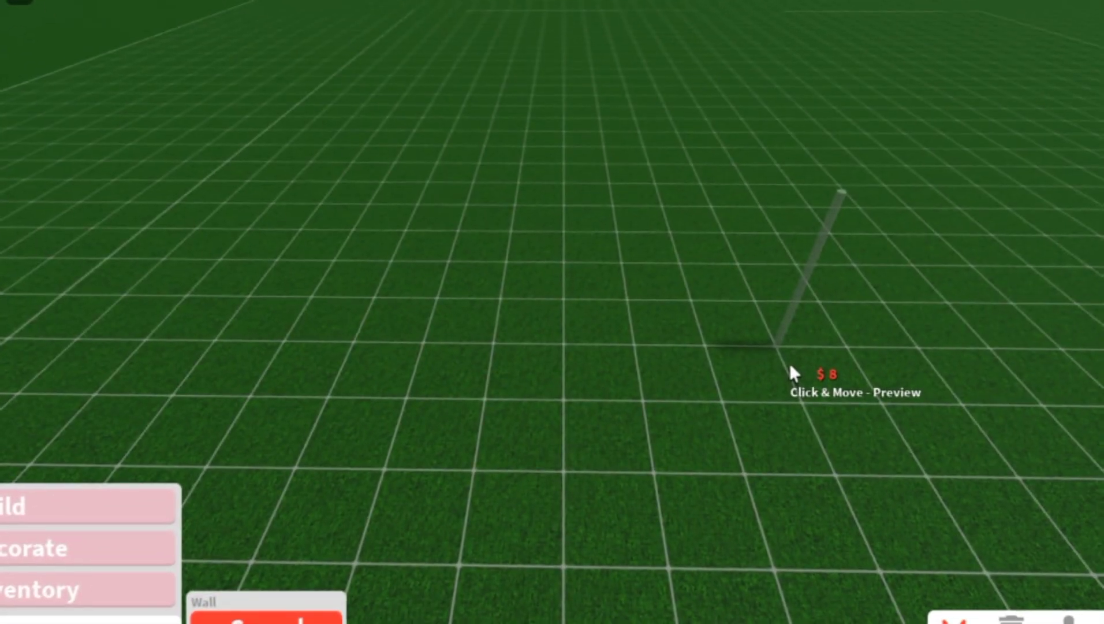
Build a closed square of four walls on the empty plot, two grid squares long on each side.
{"action": "key", "text": "w"}
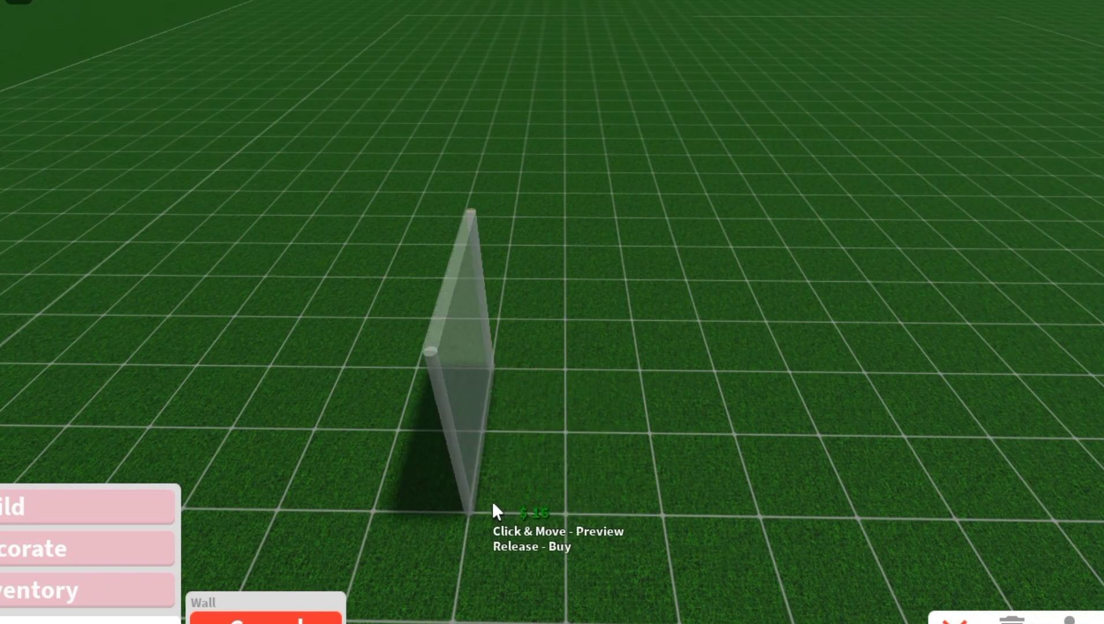
{"action": "left_click_drag", "start_coordinate": [493, 504], "coordinate": [494, 503]}
{"action": "left_click_drag", "start_coordinate": [622, 388], "coordinate": [624, 387]}
{"action": "left_click_drag", "start_coordinate": [625, 387], "coordinate": [636, 497]}
{"action": "left_click_drag", "start_coordinate": [484, 498], "coordinate": [654, 509]}
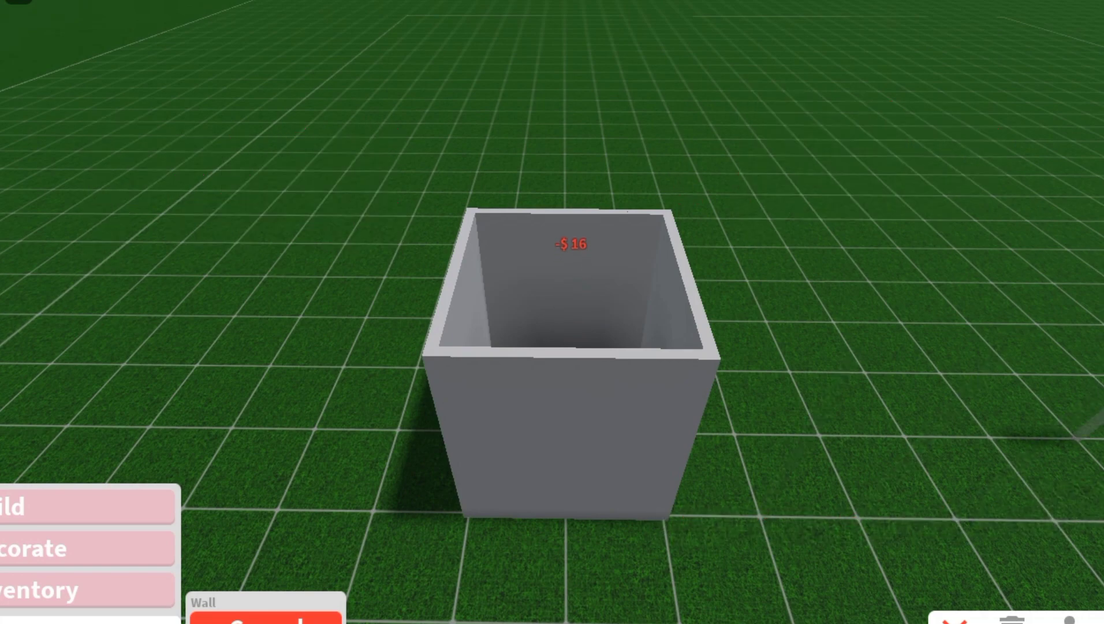
Add a second storey of four walls directly above the ground-floor square.
{"action": "left_click", "coordinate": [1102, 425]}
{"action": "key", "text": "w"}
{"action": "key", "text": "s"}
{"action": "left_click_drag", "start_coordinate": [484, 450], "coordinate": [477, 537]}
{"action": "key", "text": "s"}
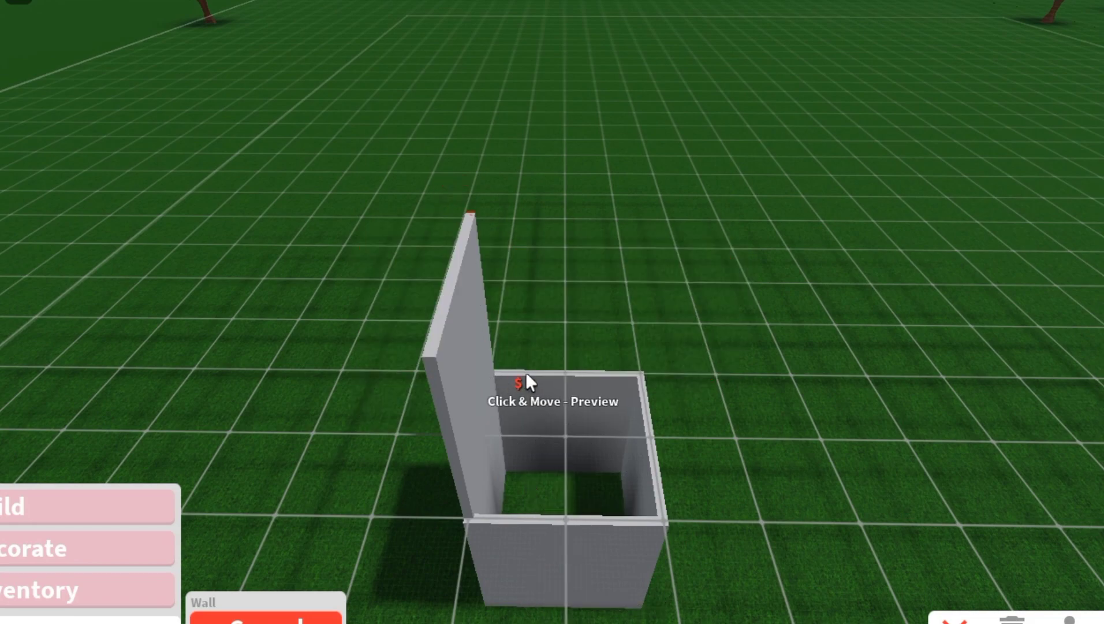
{"action": "left_click_drag", "start_coordinate": [528, 375], "coordinate": [633, 497]}
{"action": "left_click_drag", "start_coordinate": [532, 529], "coordinate": [636, 523]}
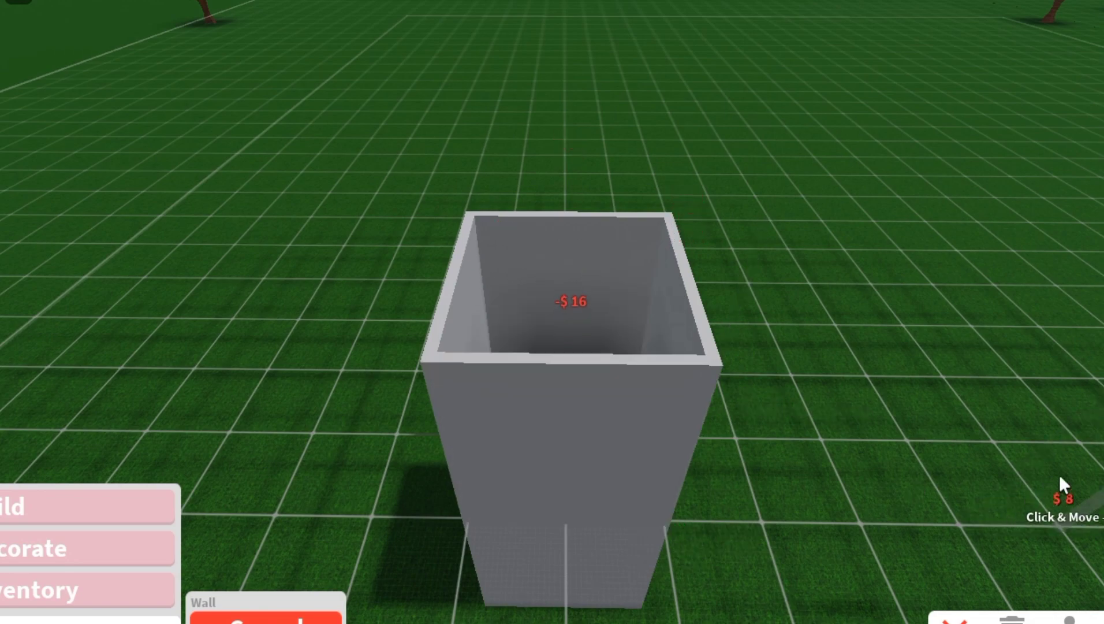
Go up one floor and add a third storey of four walls on the same footprint.
{"action": "scroll", "coordinate": [545, 370], "scroll_direction": "down", "scroll_amount": 3}
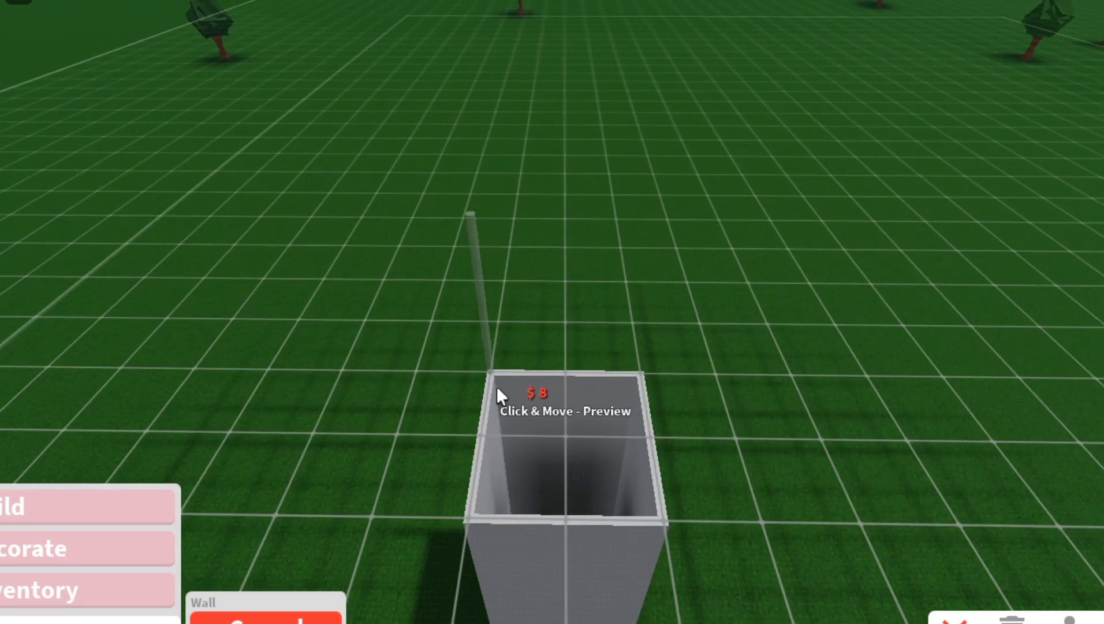
{"action": "left_click_drag", "start_coordinate": [640, 446], "coordinate": [648, 513]}
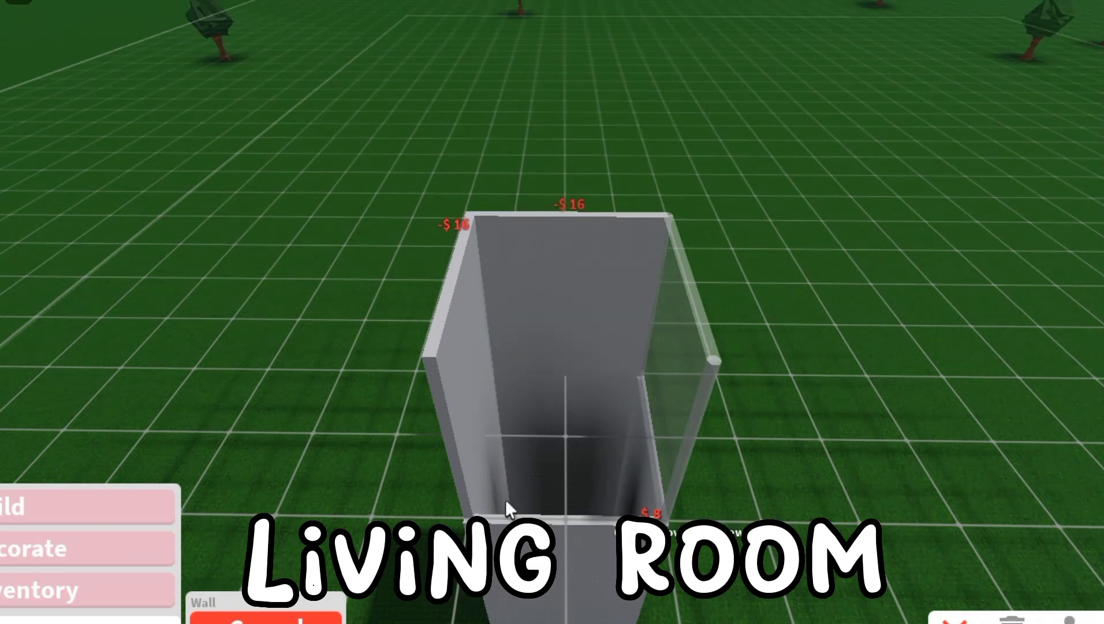
{"action": "left_click_drag", "start_coordinate": [491, 506], "coordinate": [595, 512]}
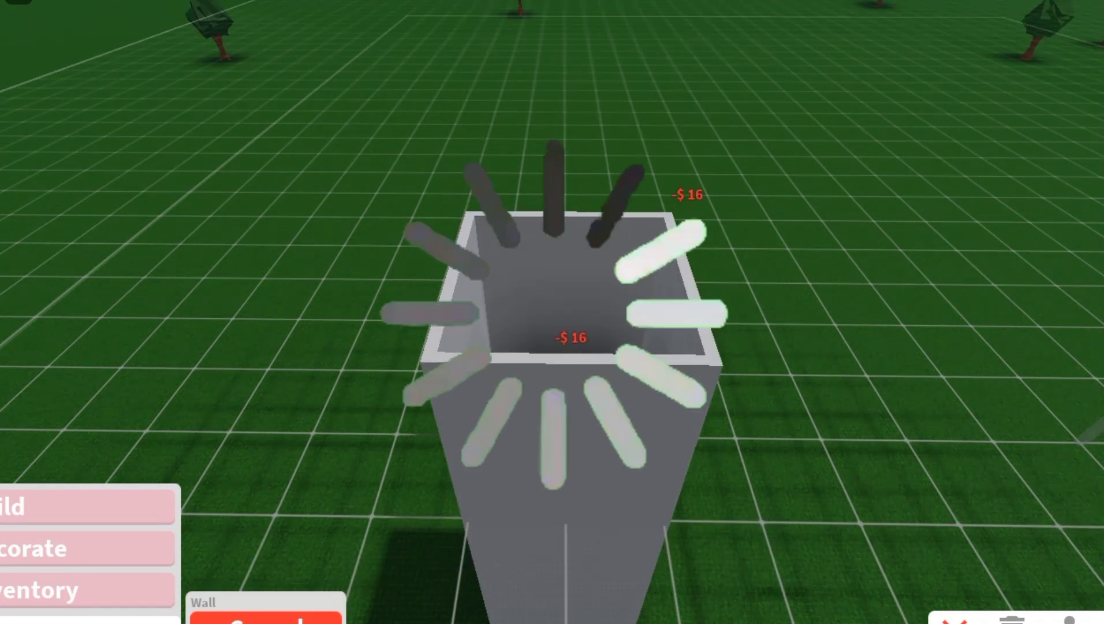
Raise a fourth storey of walls on top of the third, following the same outline.
{"action": "left_click", "coordinate": [1101, 468]}
{"action": "left_click_drag", "start_coordinate": [501, 371], "coordinate": [490, 481]}
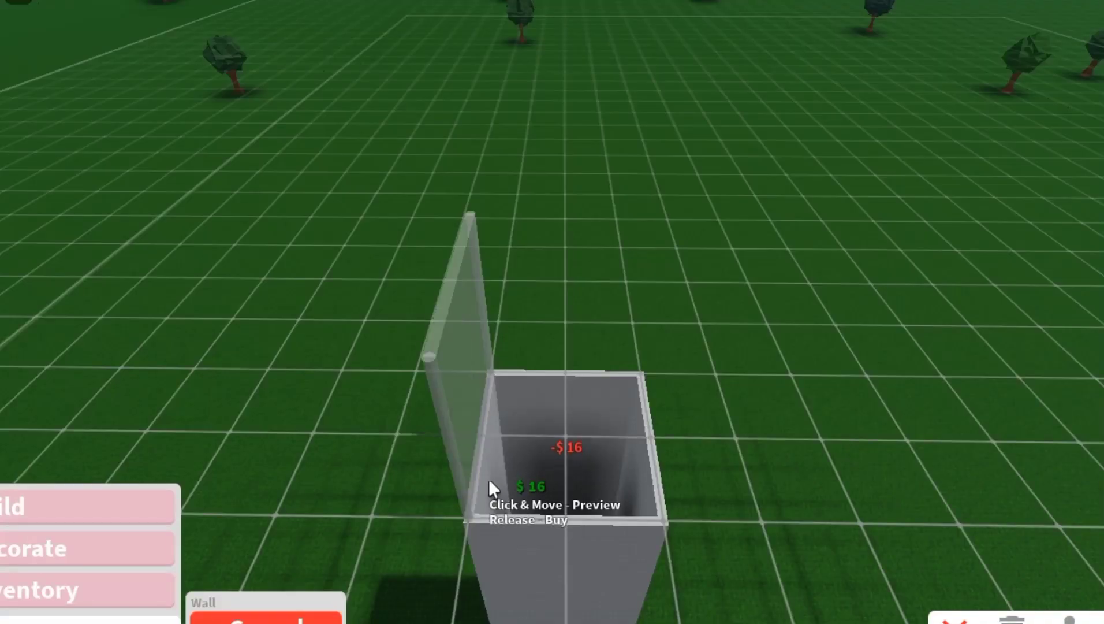
{"action": "mouse_move", "coordinate": [520, 365]}
{"action": "left_mouse_down"}
{"action": "mouse_move", "coordinate": [621, 370]}
{"action": "mouse_move", "coordinate": [639, 513]}
{"action": "mouse_move", "coordinate": [625, 516]}
{"action": "left_mouse_up"}
{"action": "key", "text": "s"}
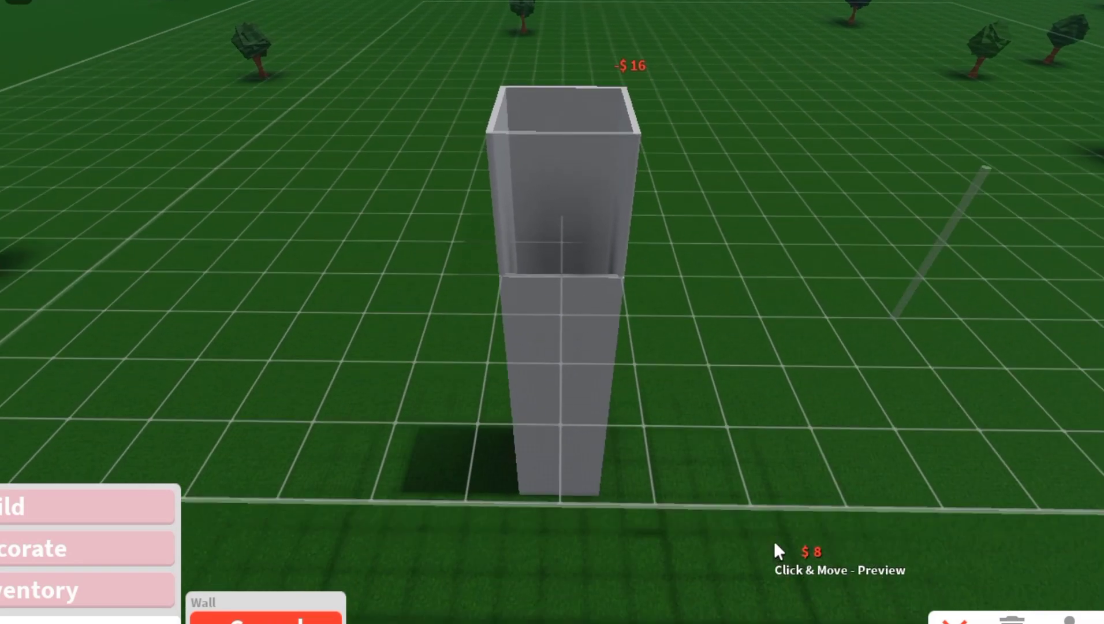
Examine the finished wall tower from ground level, circling around its sides and base.
{"action": "key", "text": "q"}
{"action": "key", "text": "q"}
{"action": "key", "text": "q"}
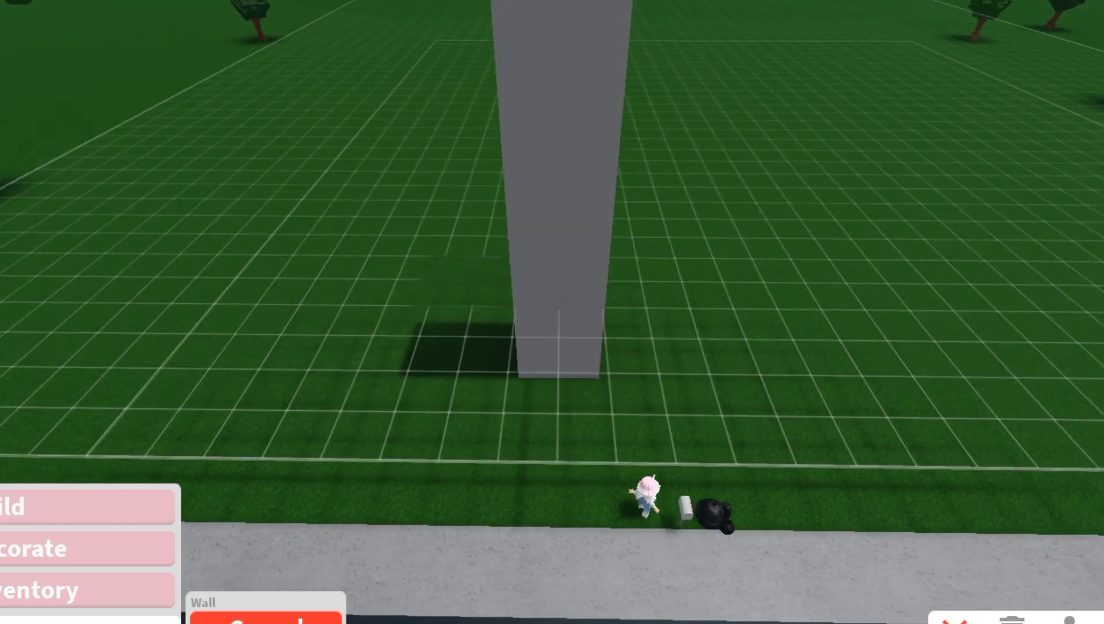
{"action": "key", "text": "w"}
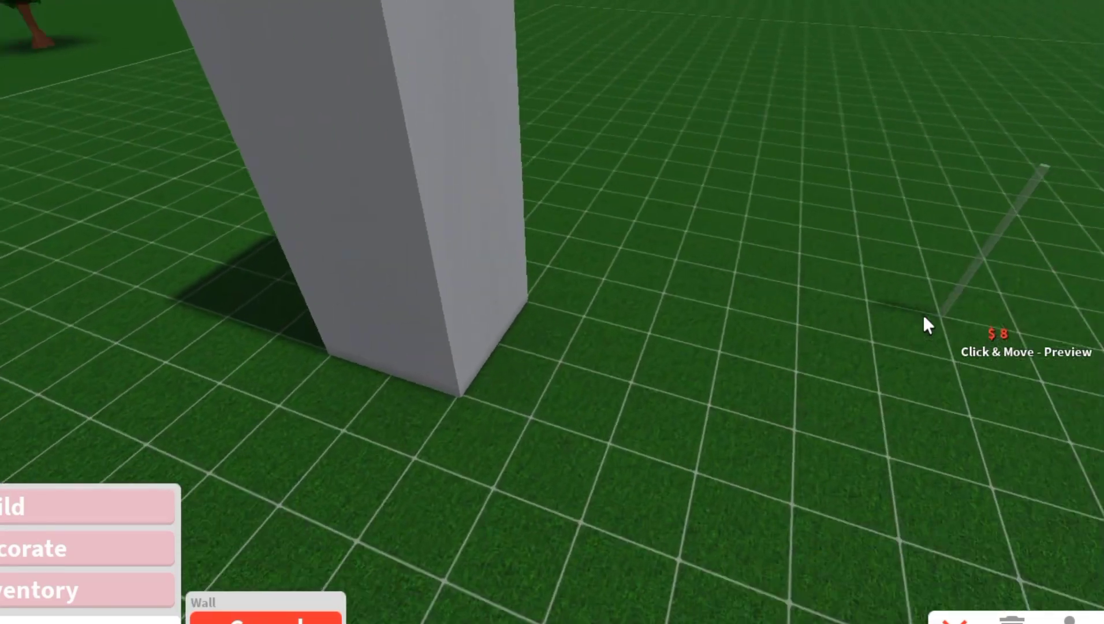
{"action": "key", "text": "d"}
{"action": "key", "text": "Left"}
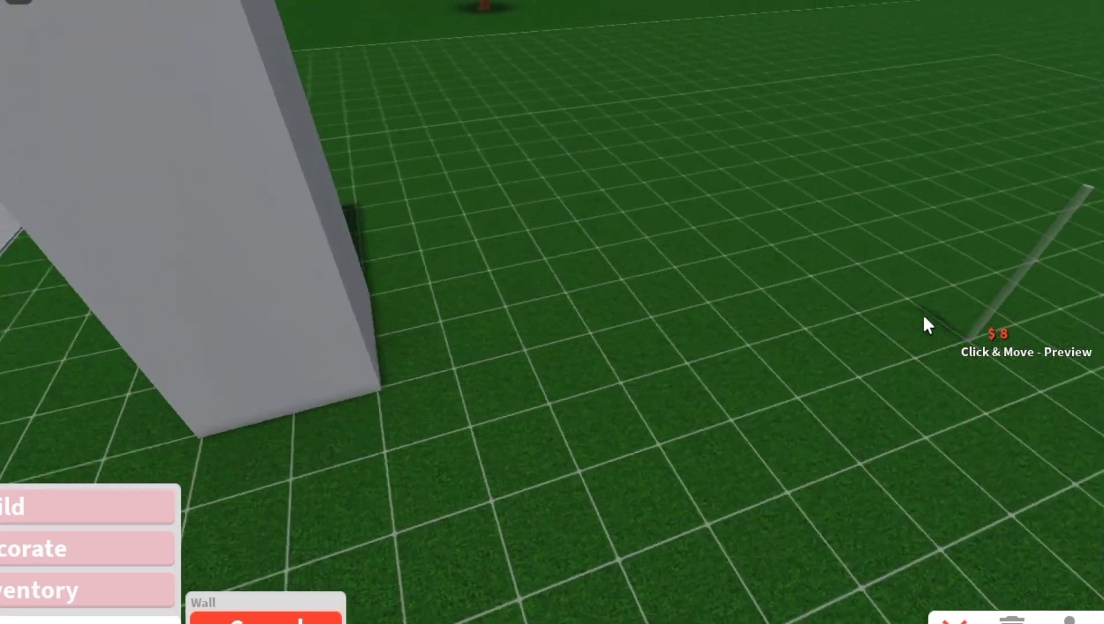
{"action": "key", "text": "s"}
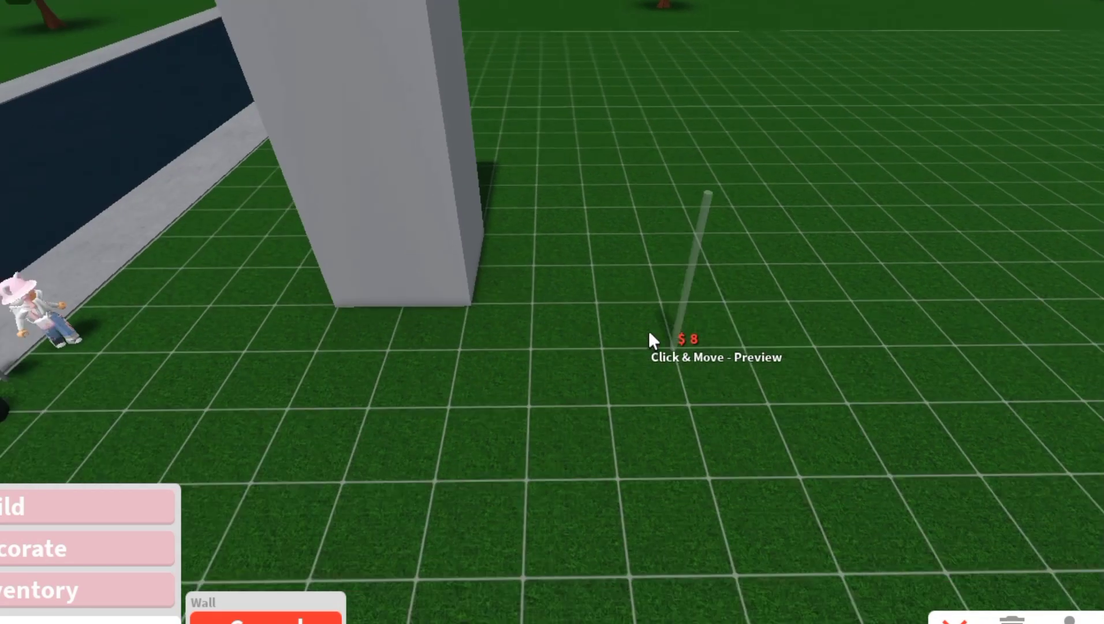
{"action": "key", "text": "a"}
{"action": "key", "text": "d"}
{"action": "key", "text": "Left"}
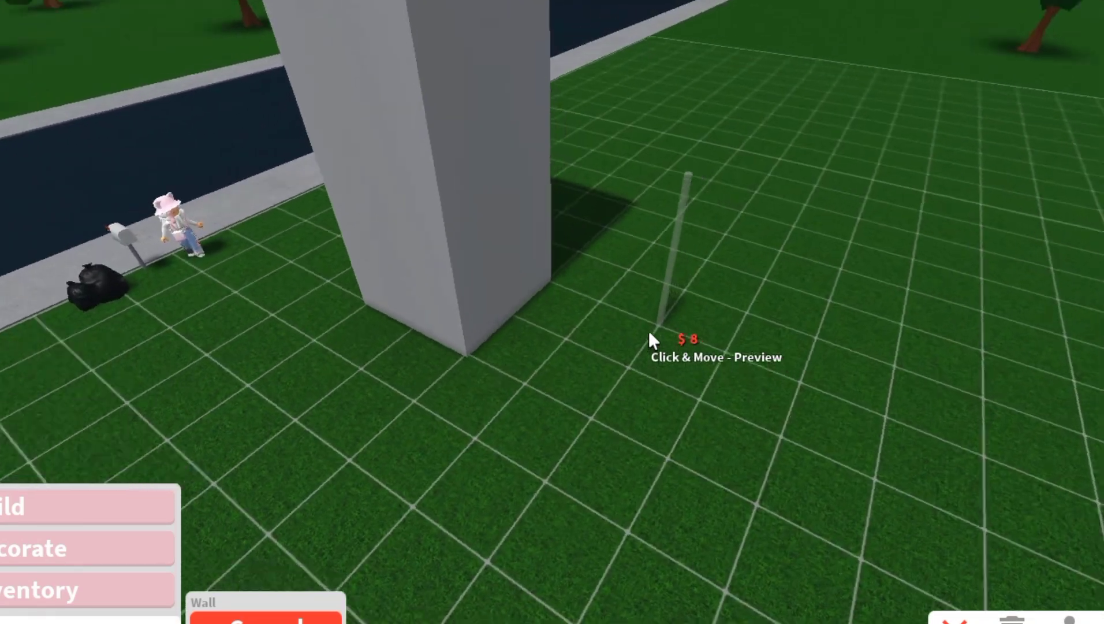
{"action": "key", "text": "w"}
{"action": "key", "text": "s"}
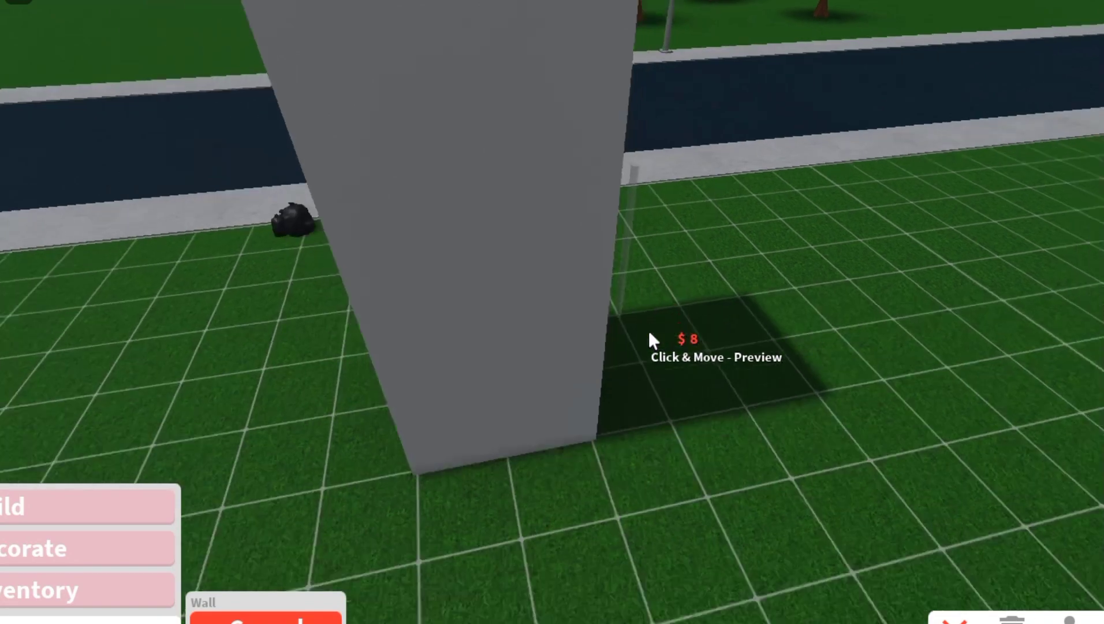
{"action": "key", "text": "Left"}
{"action": "key", "text": "a"}
{"action": "key", "text": "Right"}
{"action": "key", "text": "a"}
{"action": "key", "text": "Right"}
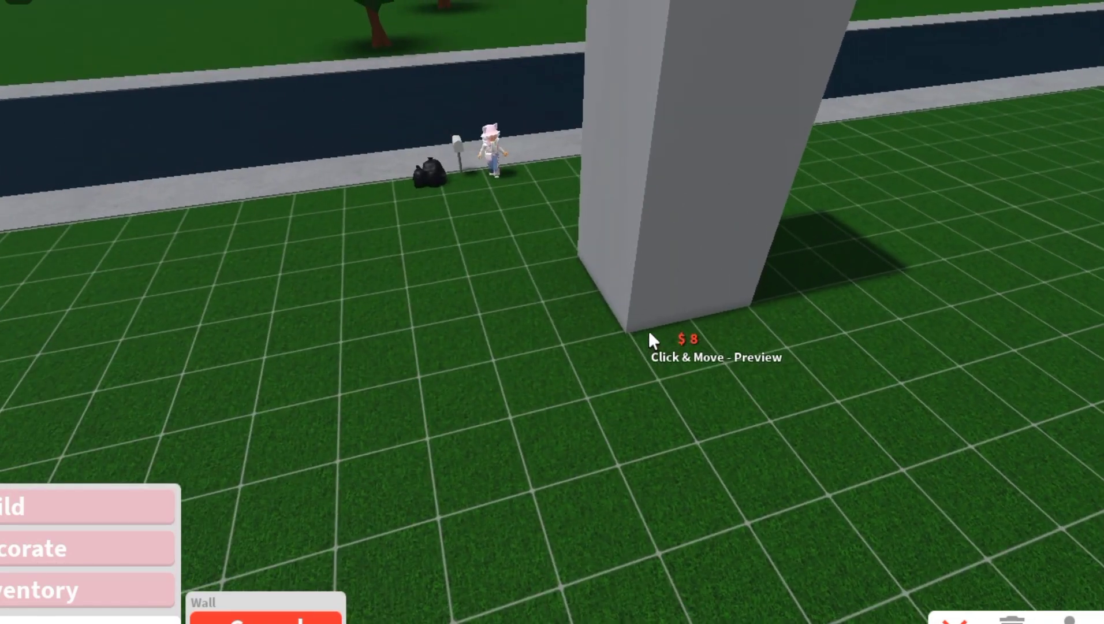
{"action": "key", "text": "d"}
{"action": "key", "text": "Left"}
{"action": "key", "text": "Right"}
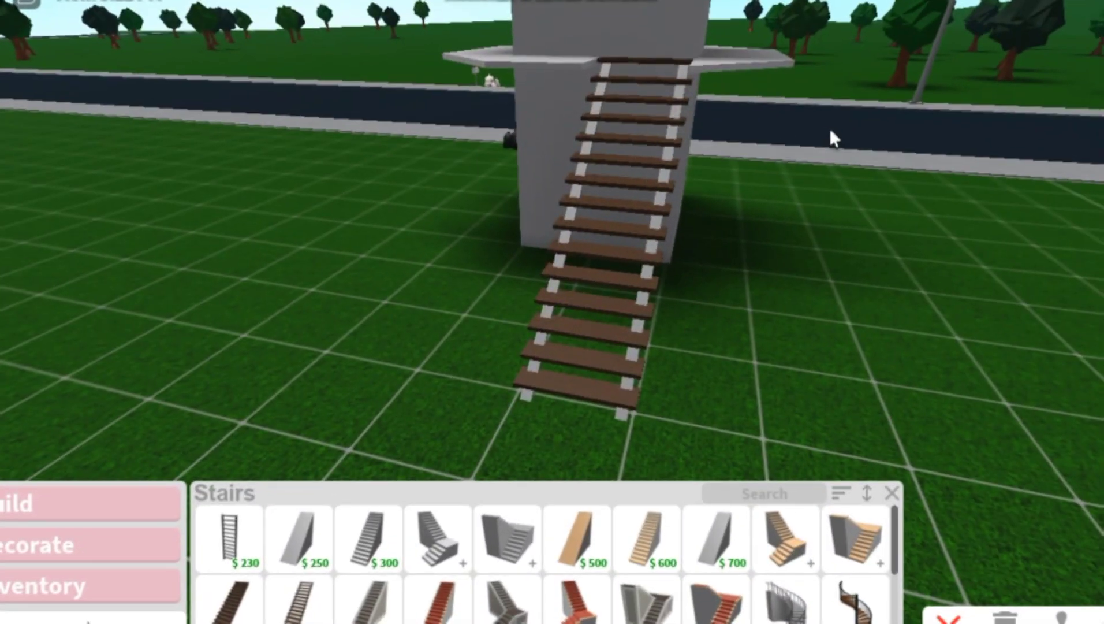
Examine the wooden stairs and the ledge around the tower's second storey from several angles and heights.
{"action": "key", "text": "w"}
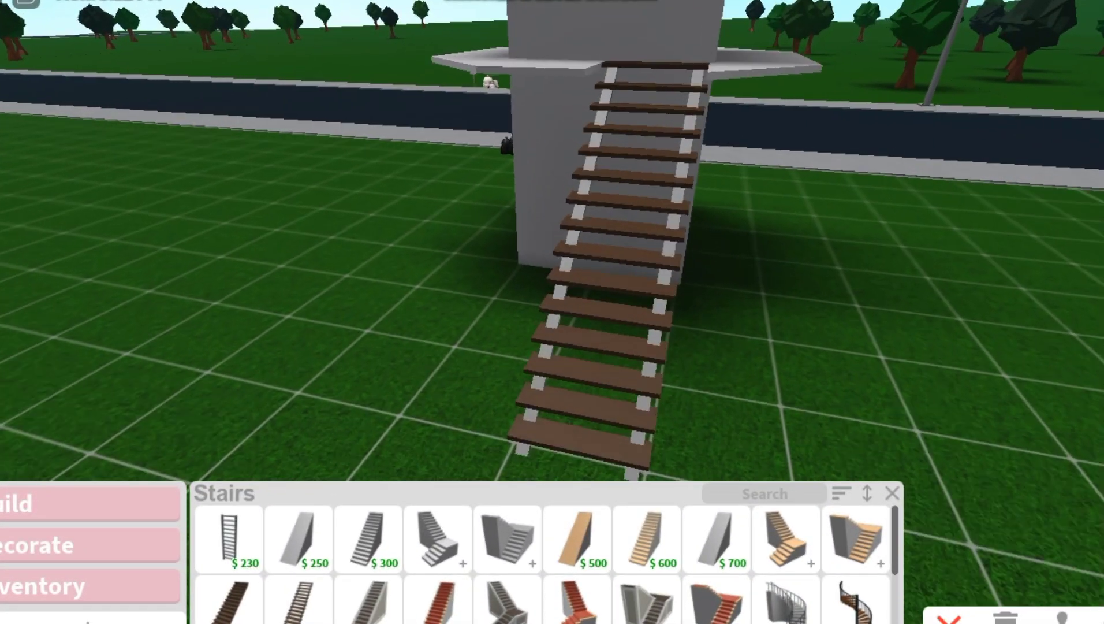
{"action": "key", "text": "s"}
{"action": "key", "text": "a"}
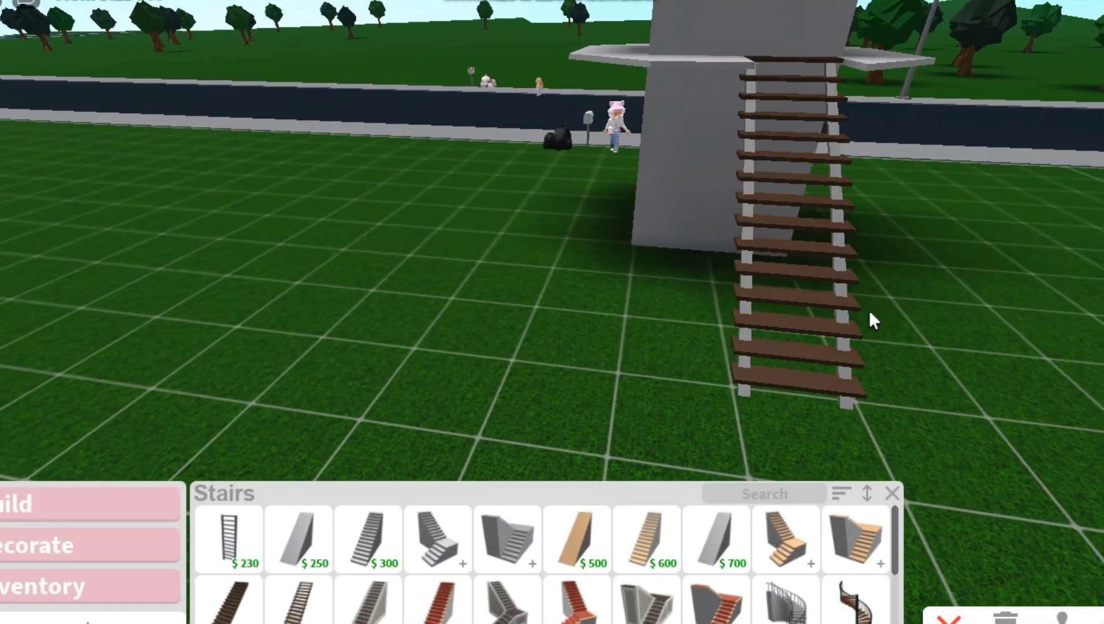
{"action": "key", "text": "d"}
{"action": "key", "text": "Left"}
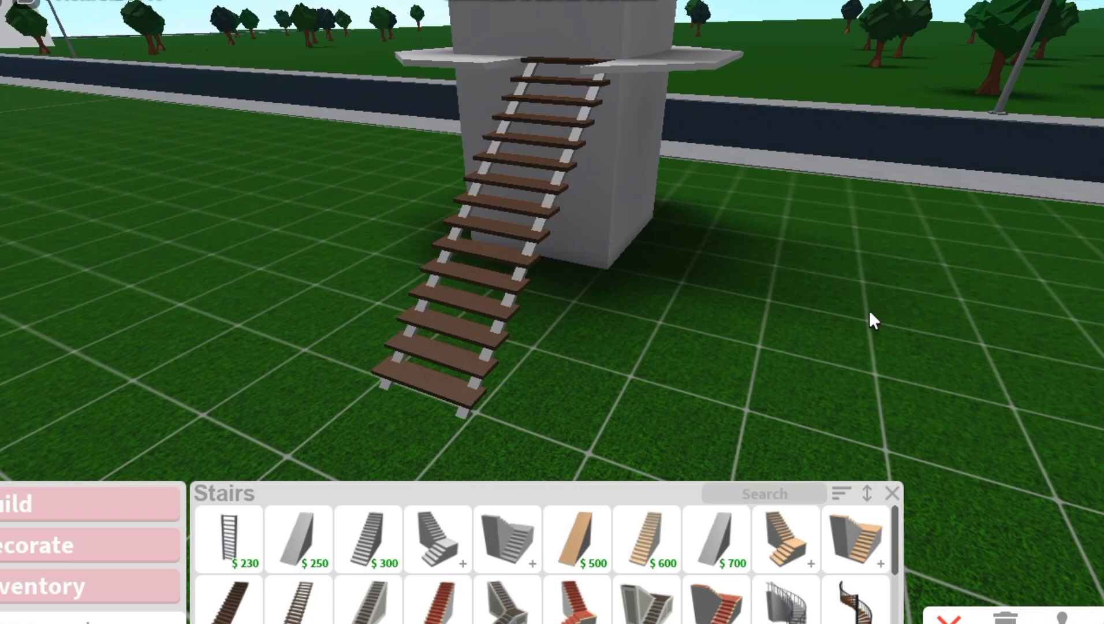
{"action": "key", "text": "Right"}
{"action": "key", "text": "w"}
{"action": "key", "text": "s"}
{"action": "key", "text": "s"}
{"action": "key", "text": "Left"}
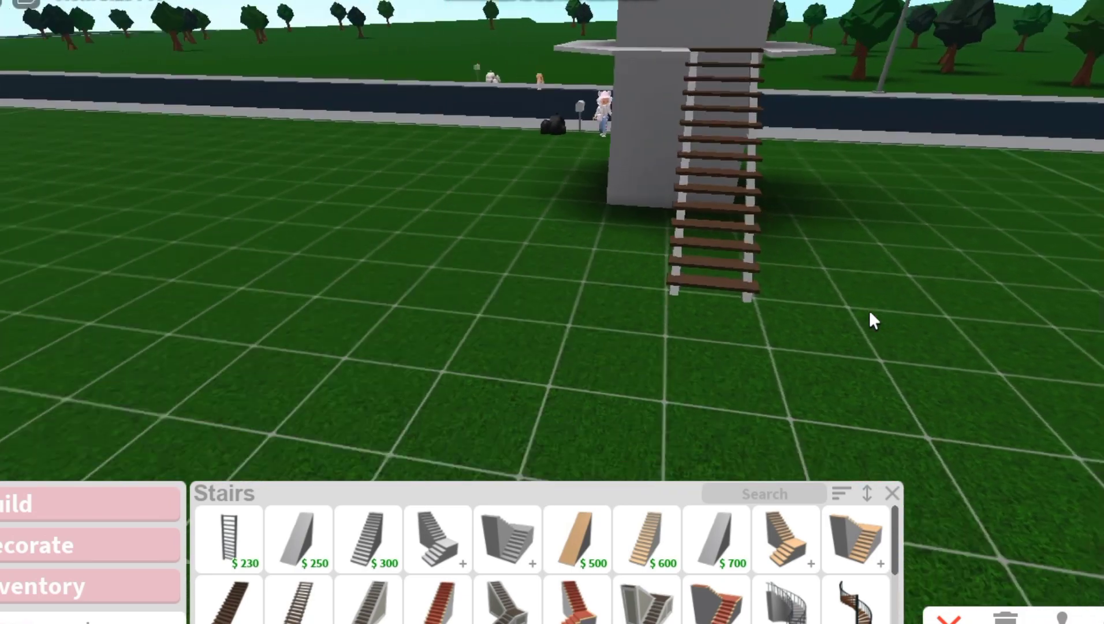
{"action": "key", "text": "w"}
{"action": "key", "text": "s"}
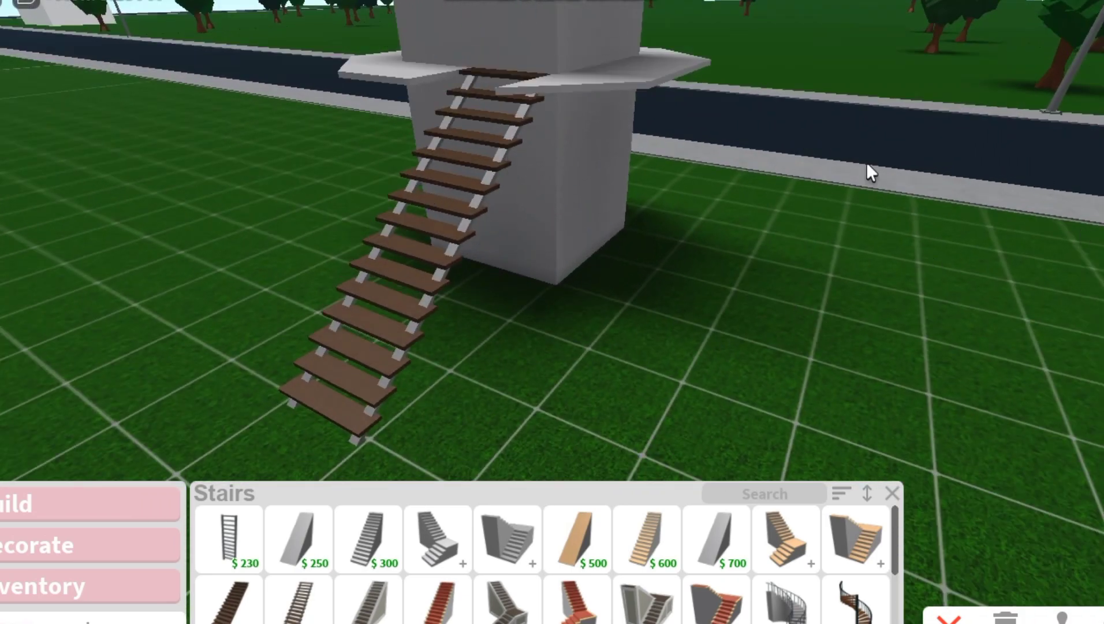
{"action": "key", "text": "a"}
{"action": "key", "text": "w"}
{"action": "key", "text": "s"}
{"action": "key", "text": "Right"}
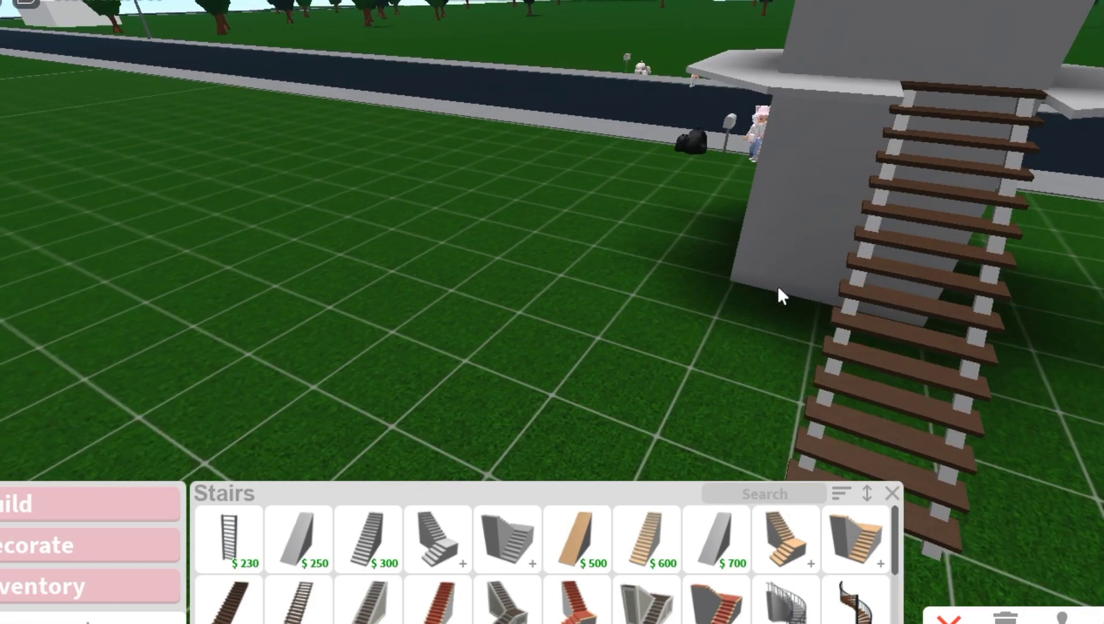
{"action": "key", "text": "Left"}
{"action": "key", "text": "Left"}
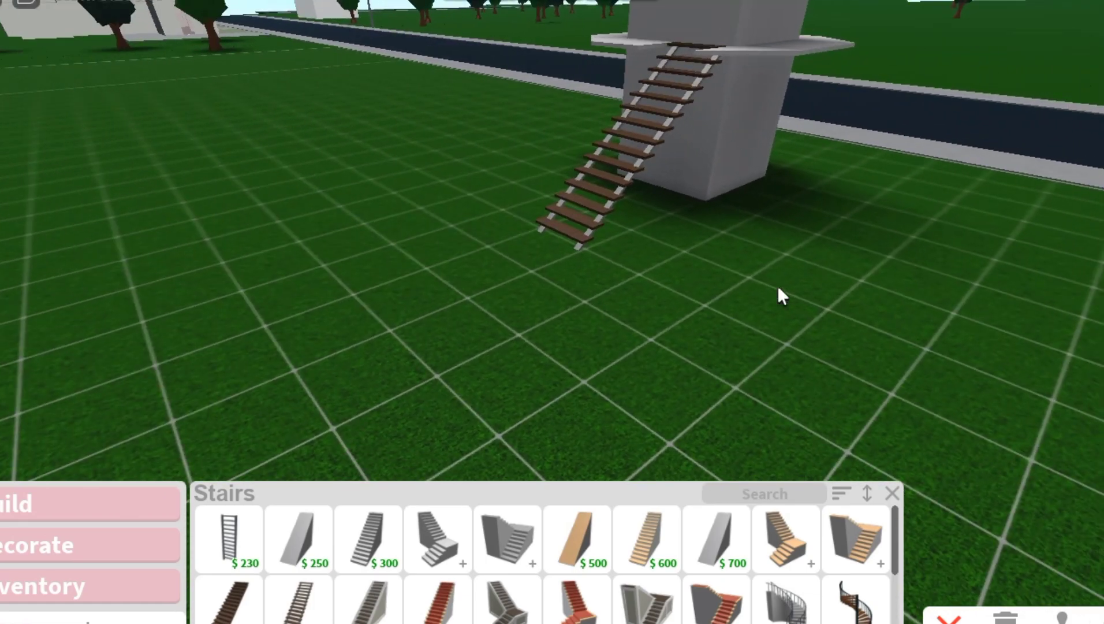
{"action": "key", "text": "e"}
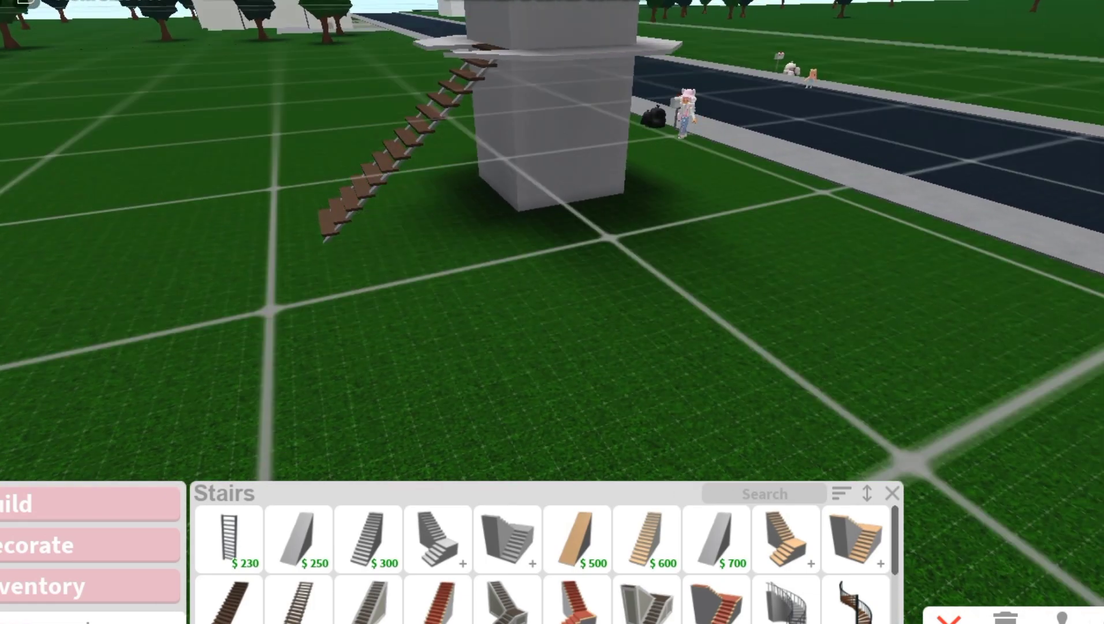
{"action": "key", "text": "w"}
{"action": "key", "text": "a"}
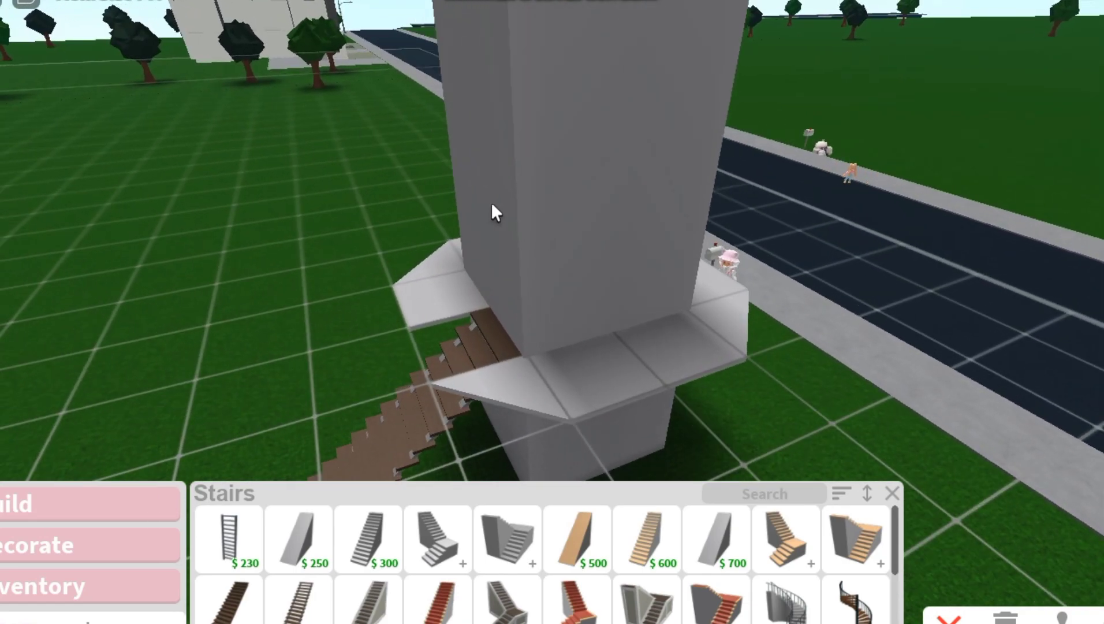
{"action": "key", "text": "Right"}
{"action": "key", "text": "s"}
{"action": "key", "text": "s"}
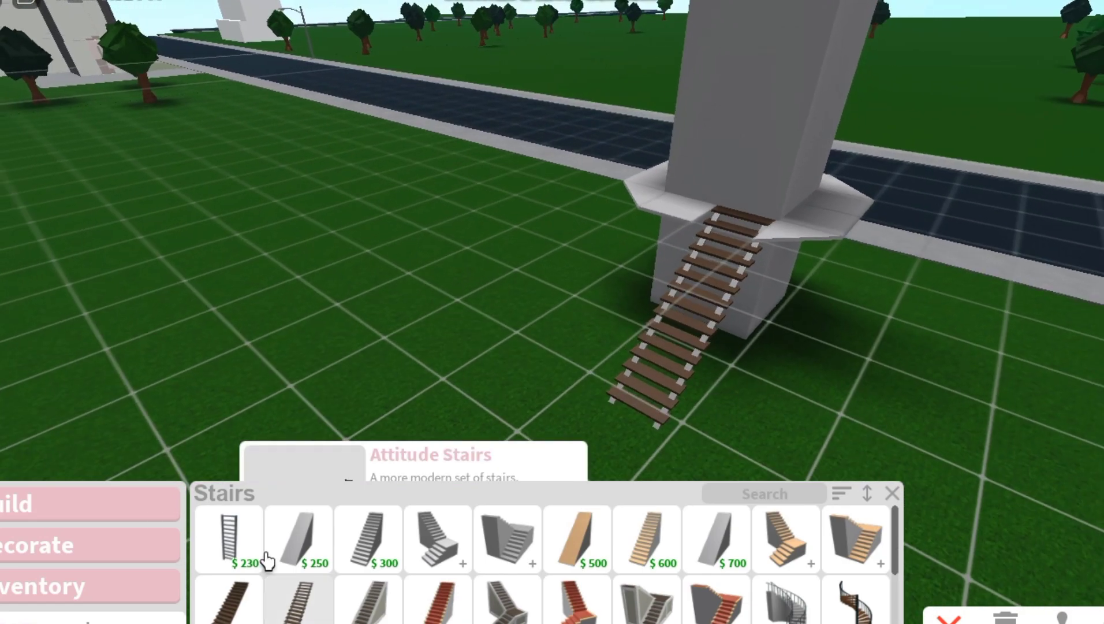
{"action": "left_click", "coordinate": [226, 542]}
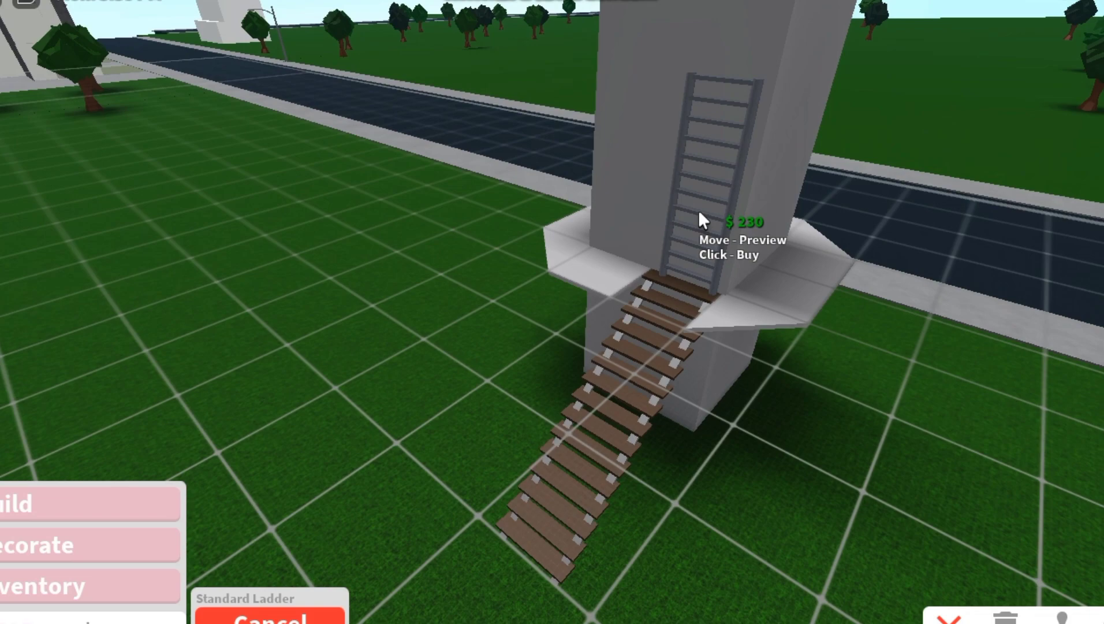
{"action": "left_click", "coordinate": [270, 621]}
{"action": "key", "text": "s"}
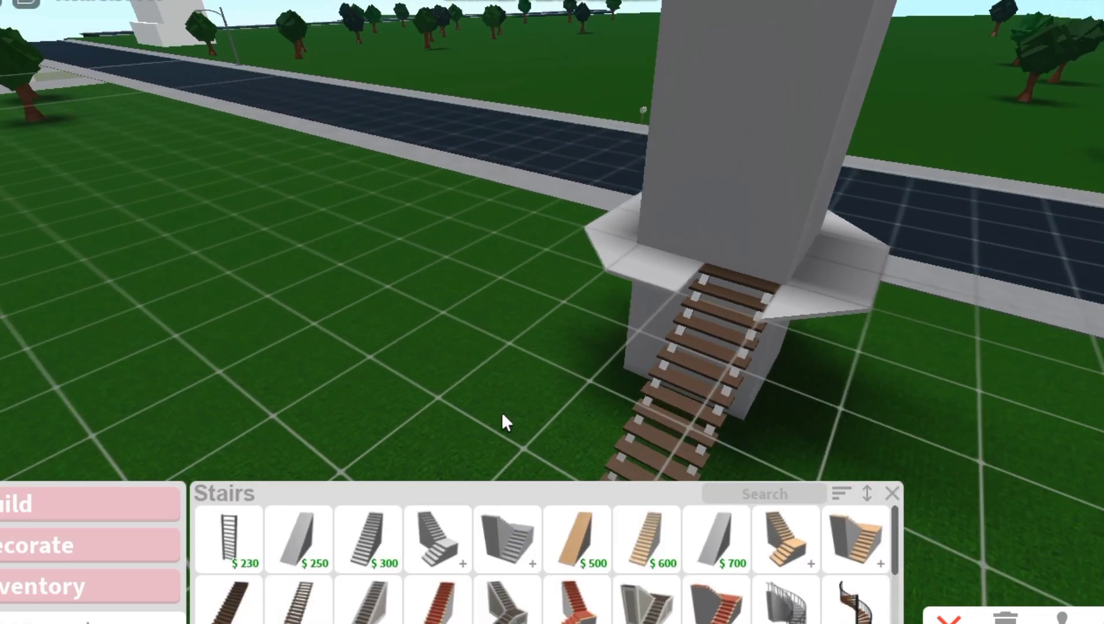
Place Standard Ladders on the outer wall above the wooden stairs, running through the ledge gaps up to the highest ledge.
{"action": "scroll", "coordinate": [501, 412], "scroll_direction": "up", "scroll_amount": 5}
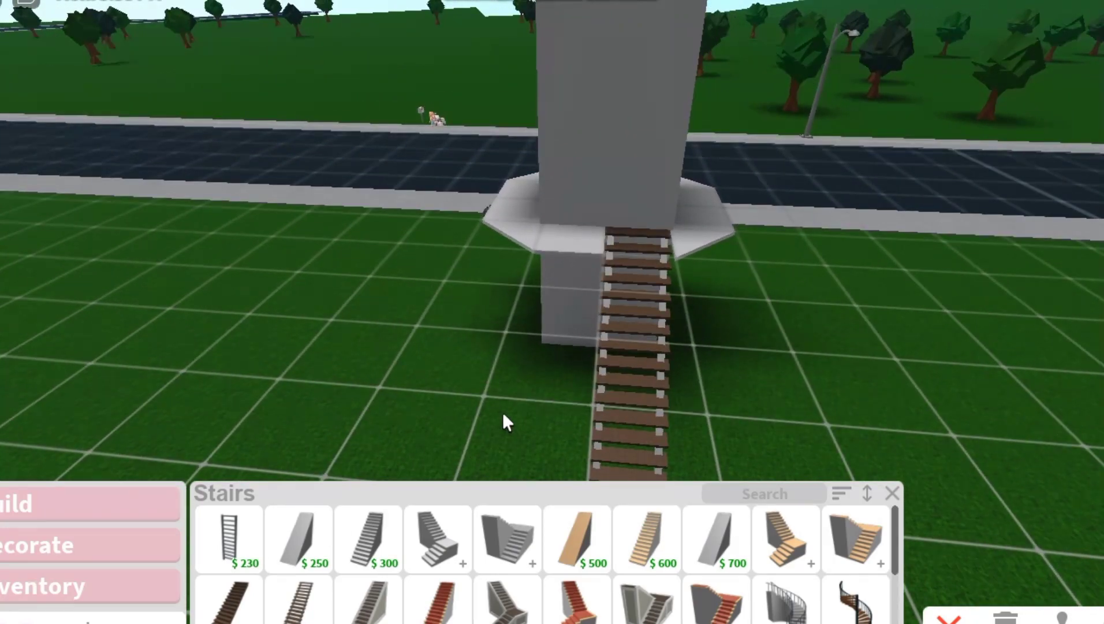
{"action": "scroll", "coordinate": [504, 414], "scroll_direction": "down", "scroll_amount": 3}
{"action": "left_click", "coordinate": [229, 537]}
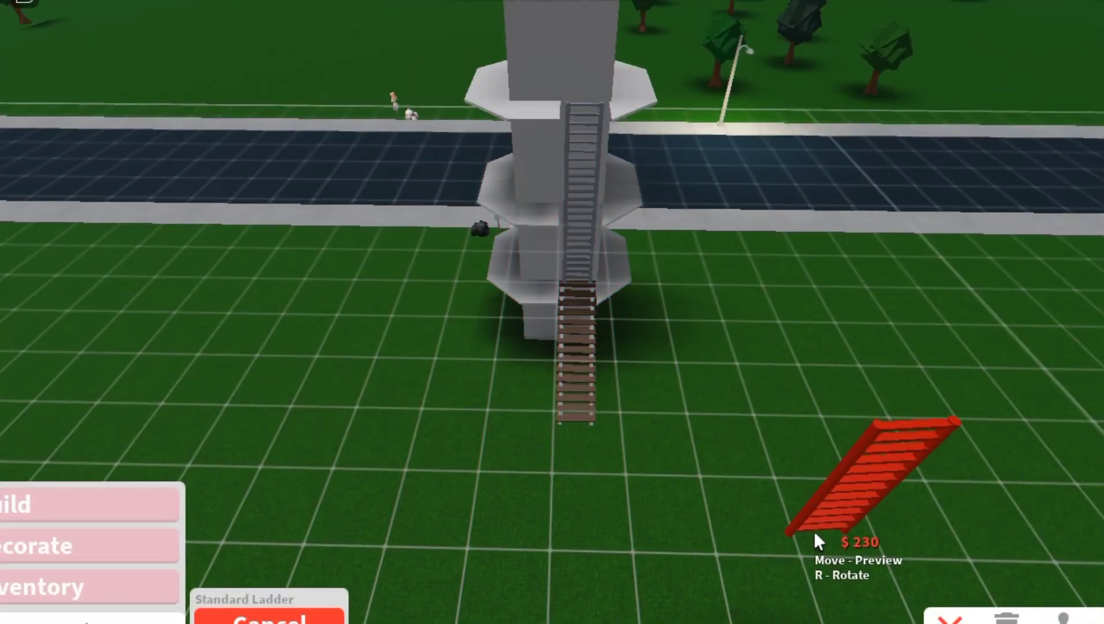
{"action": "key", "text": "s"}
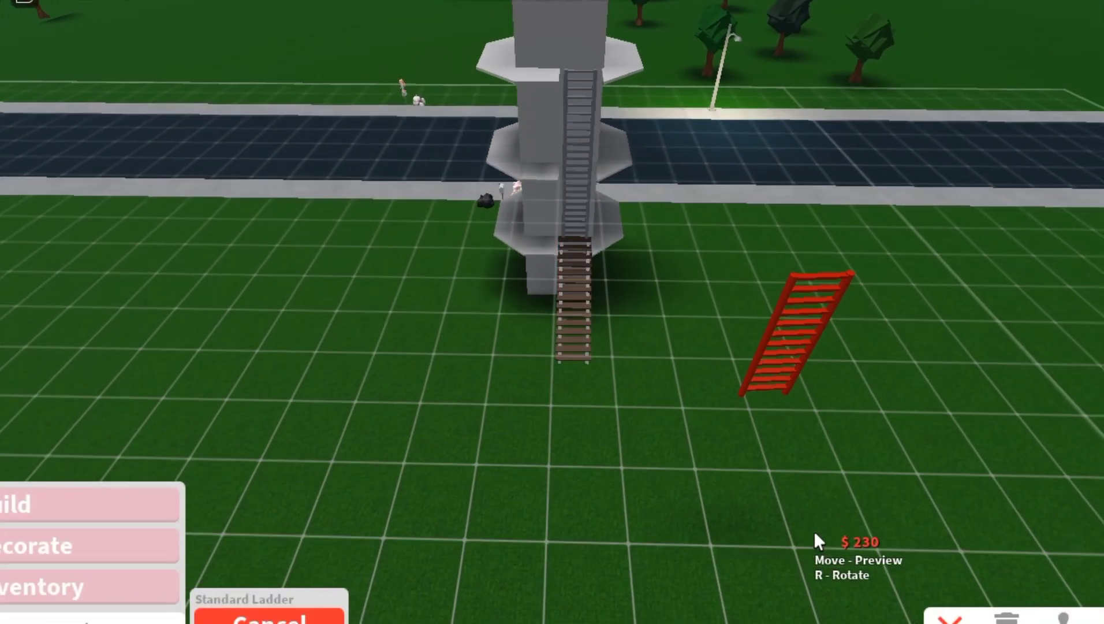
{"action": "key", "text": "w"}
{"action": "key", "text": "a"}
{"action": "key", "text": "w"}
{"action": "key", "text": "d"}
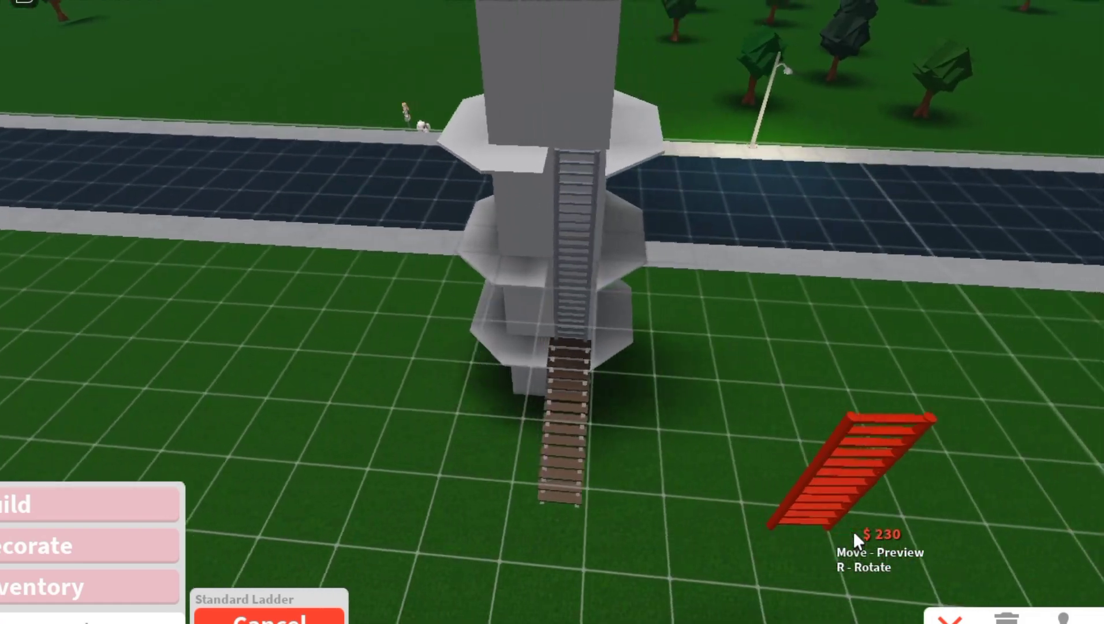
Preview a Standard Ladder against the top storey's outer wall, above the ladders already placed.
{"action": "key", "text": "a"}
{"action": "key", "text": "a"}
{"action": "key", "text": "w"}
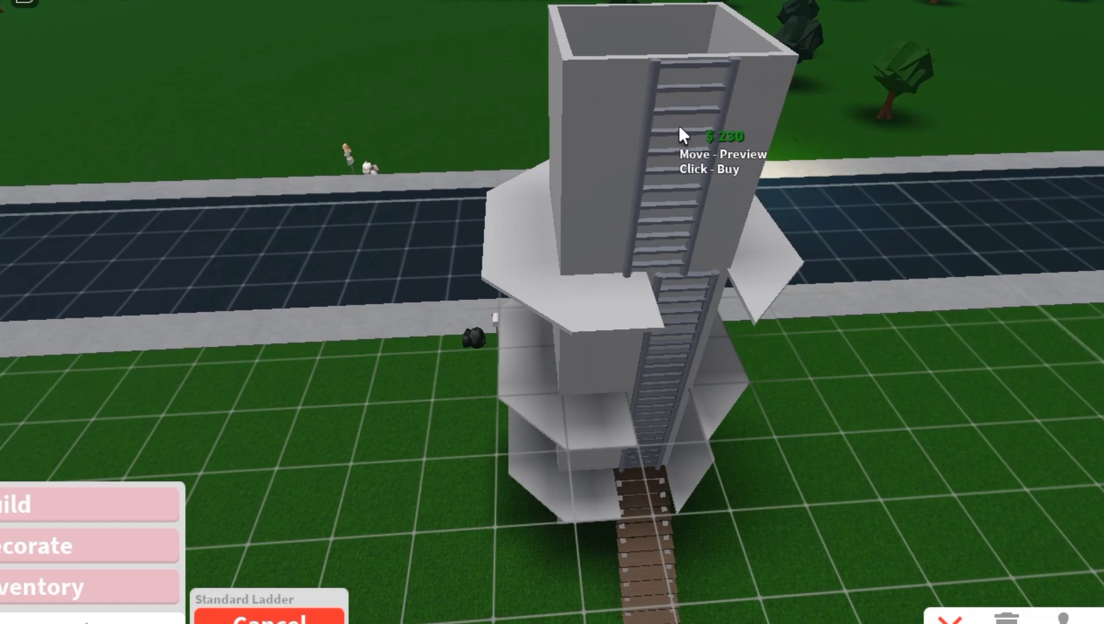
{"action": "scroll", "coordinate": [850, 220], "scroll_direction": "up", "scroll_amount": 2}
{"action": "scroll", "coordinate": [803, 254], "scroll_direction": "down", "scroll_amount": 3}
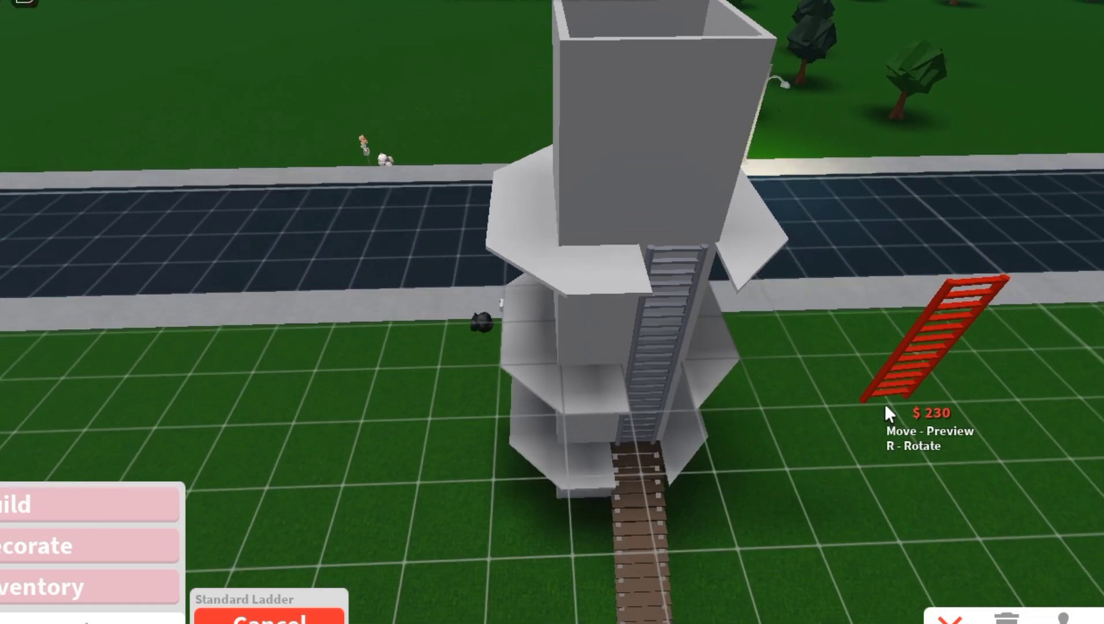
Examine the whole ladder and stair run from a distance, circling the ledged side of the tower.
{"action": "key", "text": "a"}
{"action": "key", "text": "w"}
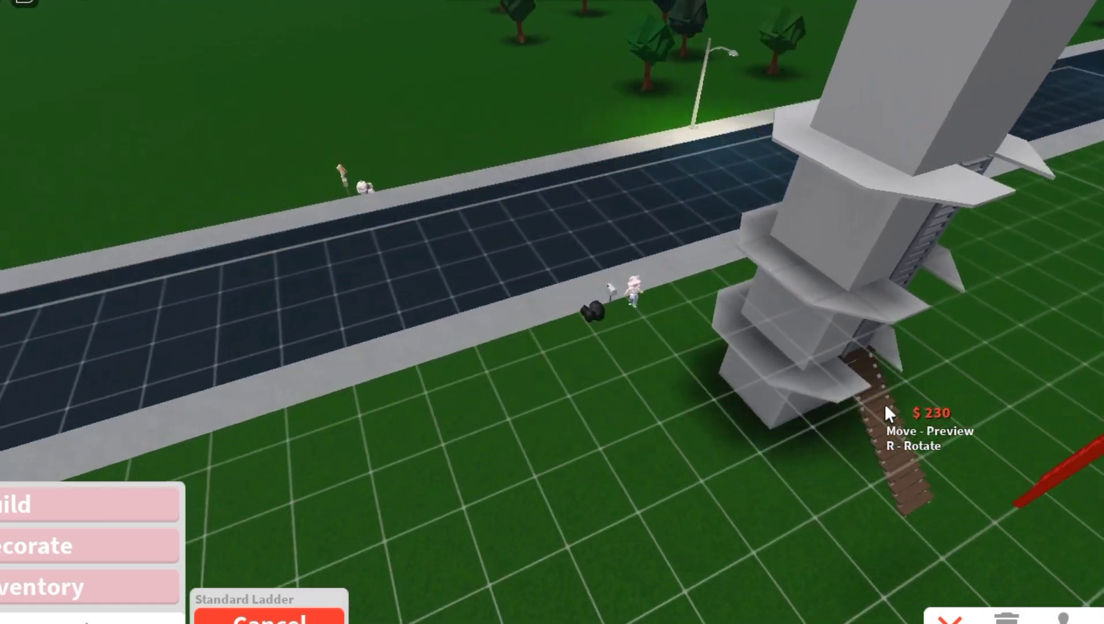
{"action": "key", "text": "s"}
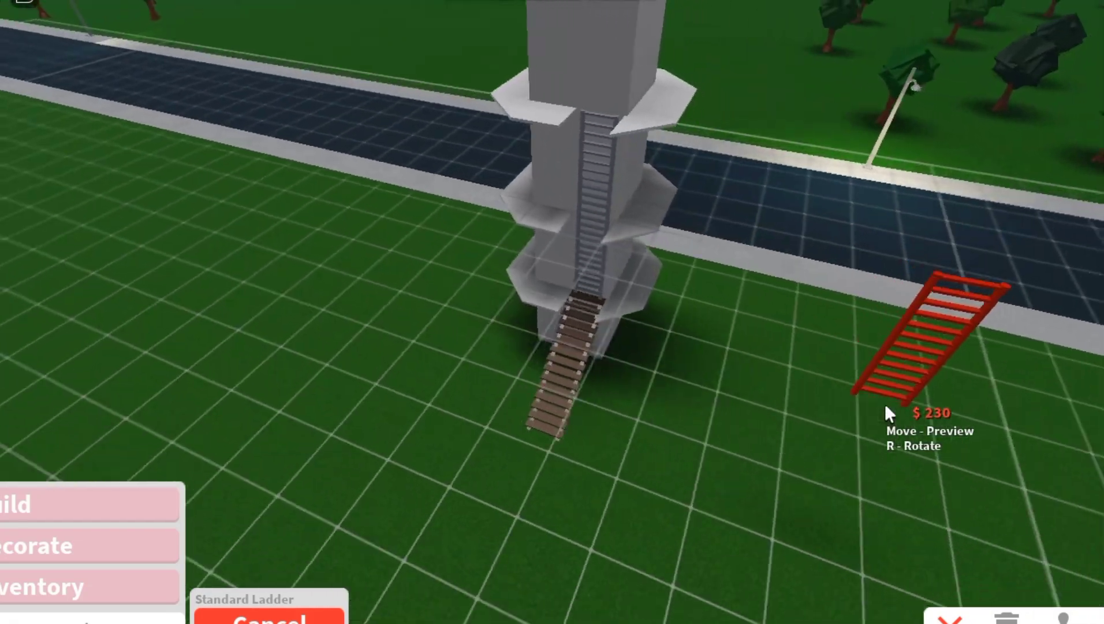
{"action": "key", "text": "a"}
{"action": "key", "text": "w"}
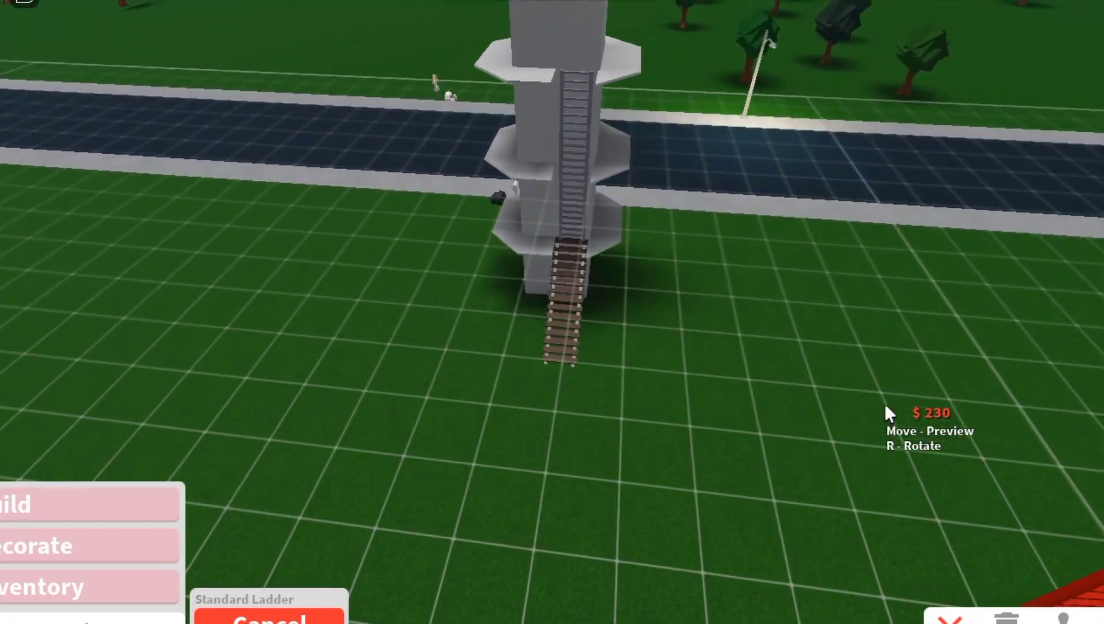
{"action": "key", "text": "s"}
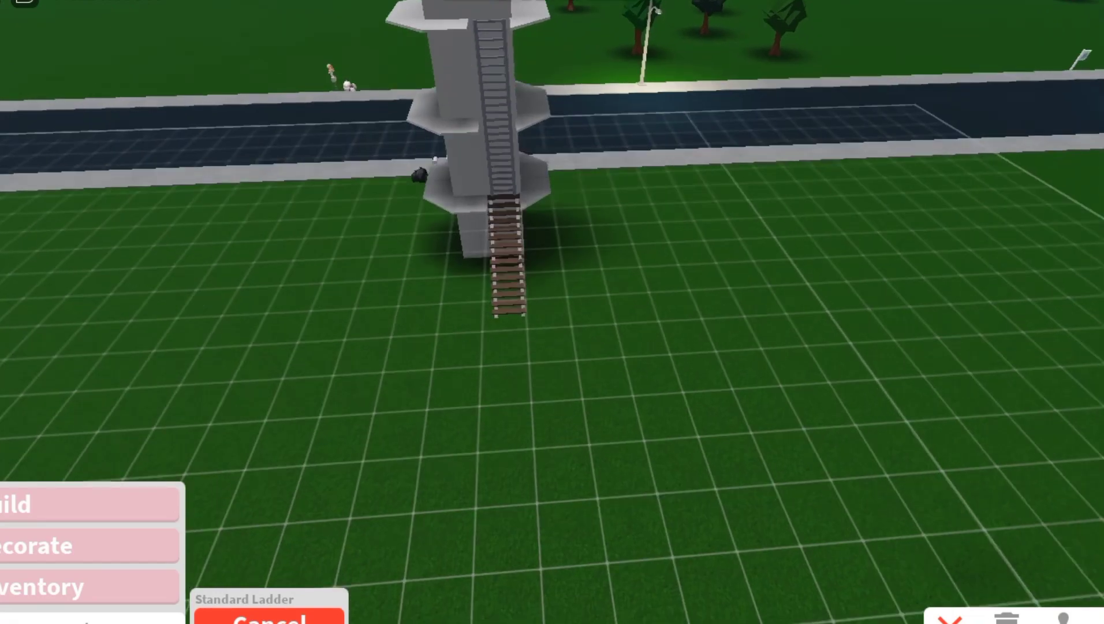
{"action": "key", "text": "a"}
{"action": "key", "text": "w"}
{"action": "key", "text": "w"}
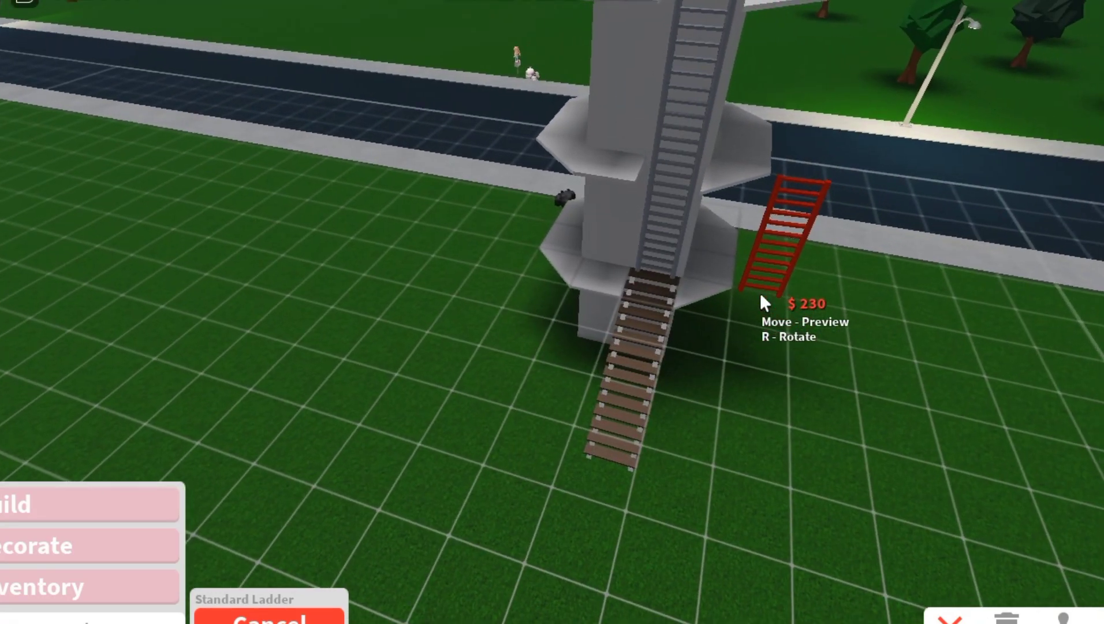
Inspect the ladders and ledge openings up close, checking how they line up with the wooden stairs.
{"action": "key", "text": "w"}
{"action": "key", "text": "w"}
{"action": "key", "text": "a"}
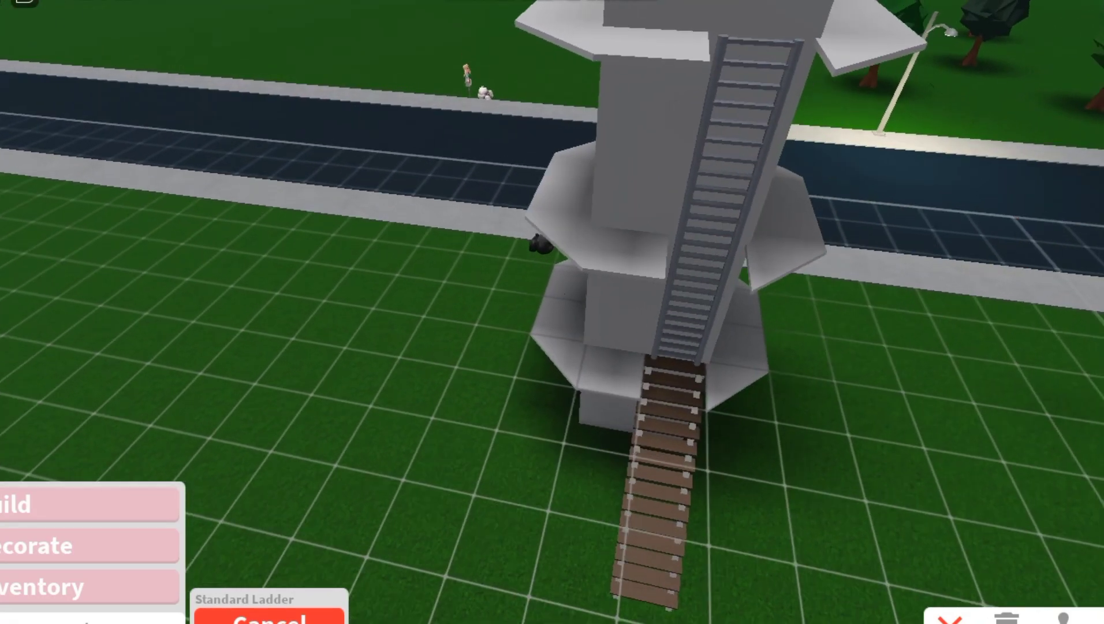
{"action": "key", "text": "w"}
{"action": "key", "text": "d"}
{"action": "key", "text": "a"}
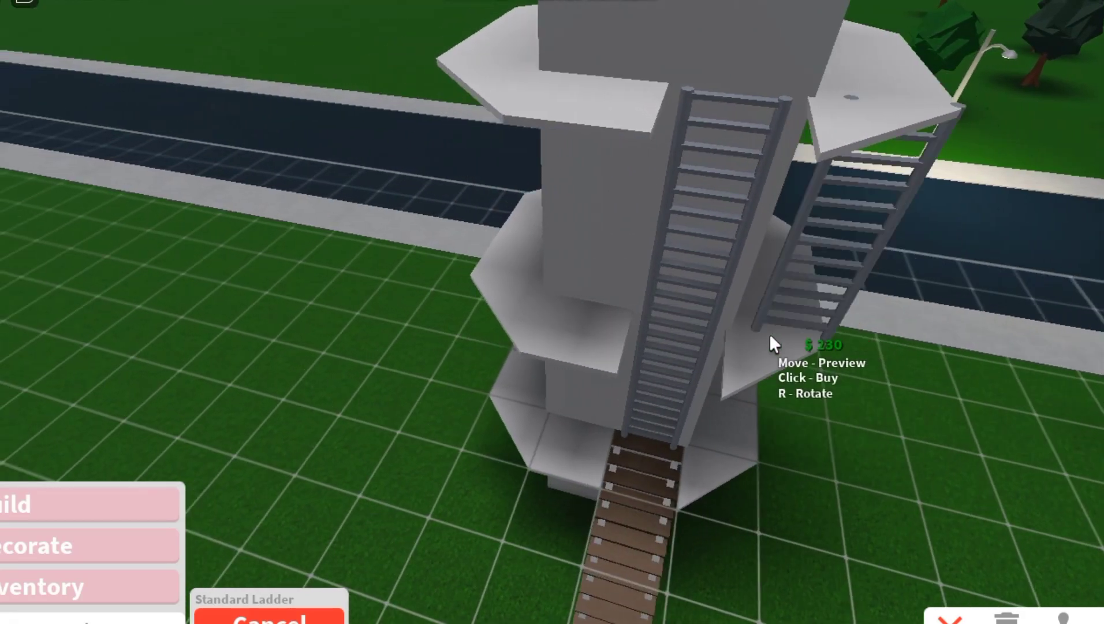
{"action": "key", "text": "s"}
{"action": "key", "text": "d"}
{"action": "key", "text": "w"}
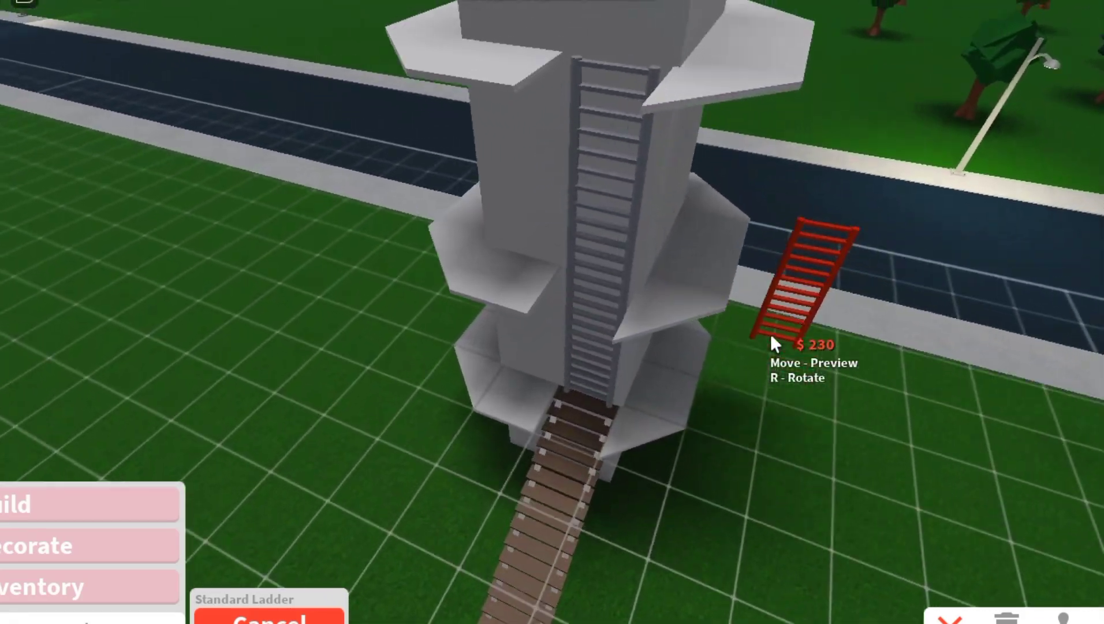
{"action": "key", "text": "Left"}
{"action": "key", "text": "s"}
{"action": "key", "text": "s"}
{"action": "key", "text": "w"}
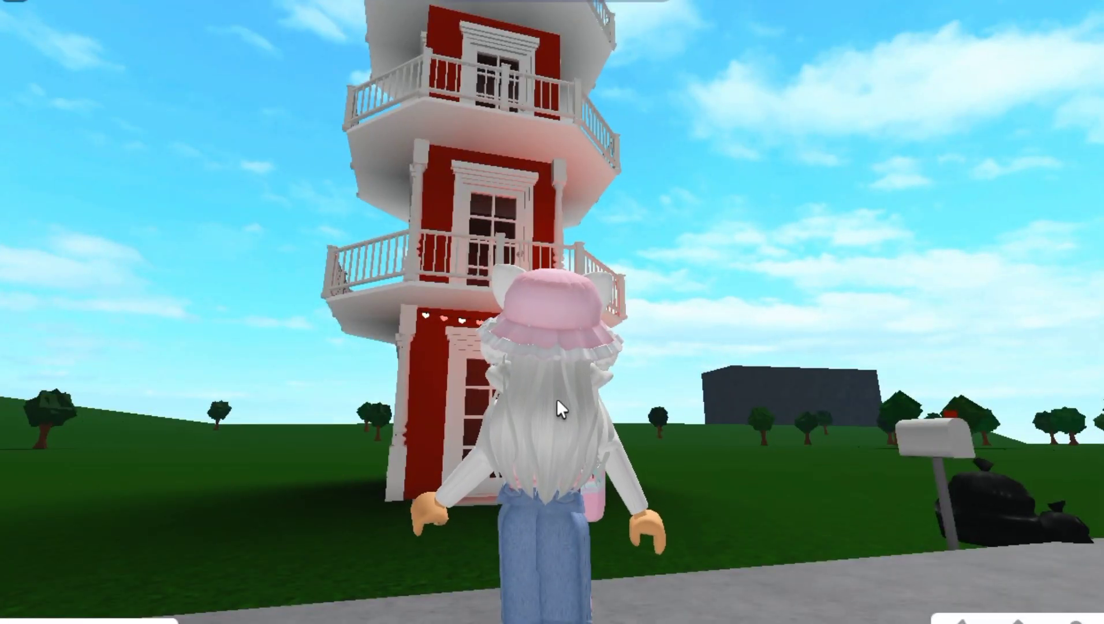
Walk around the decorated red tower on foot and look up at its balconies, doors and windows.
{"action": "key", "text": "w"}
{"action": "right_click", "coordinate": [627, 343]}
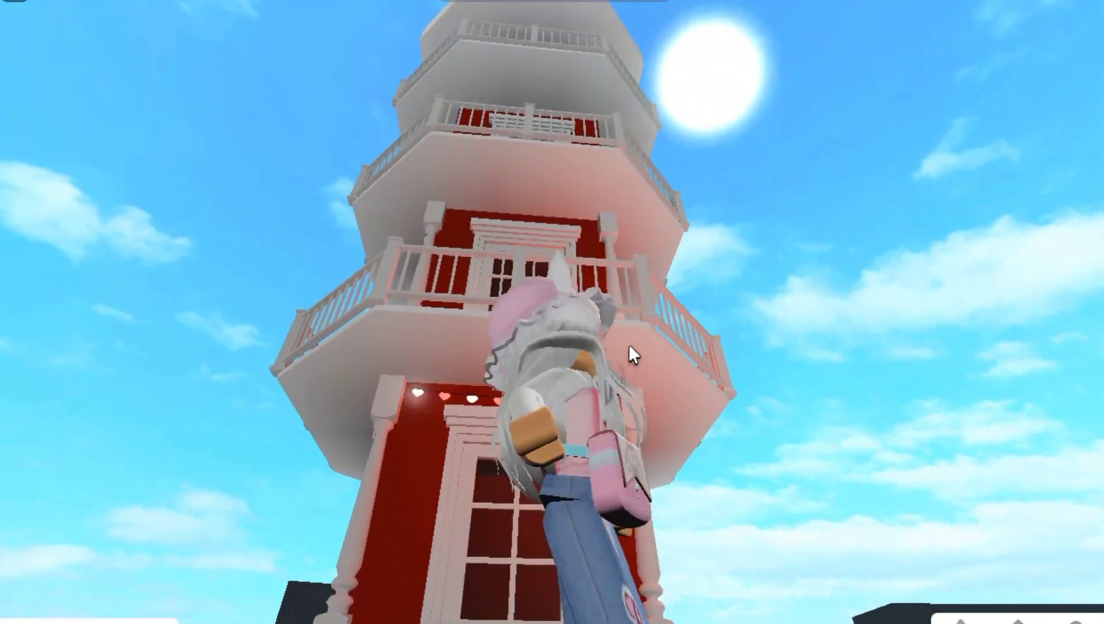
{"action": "key", "text": "s"}
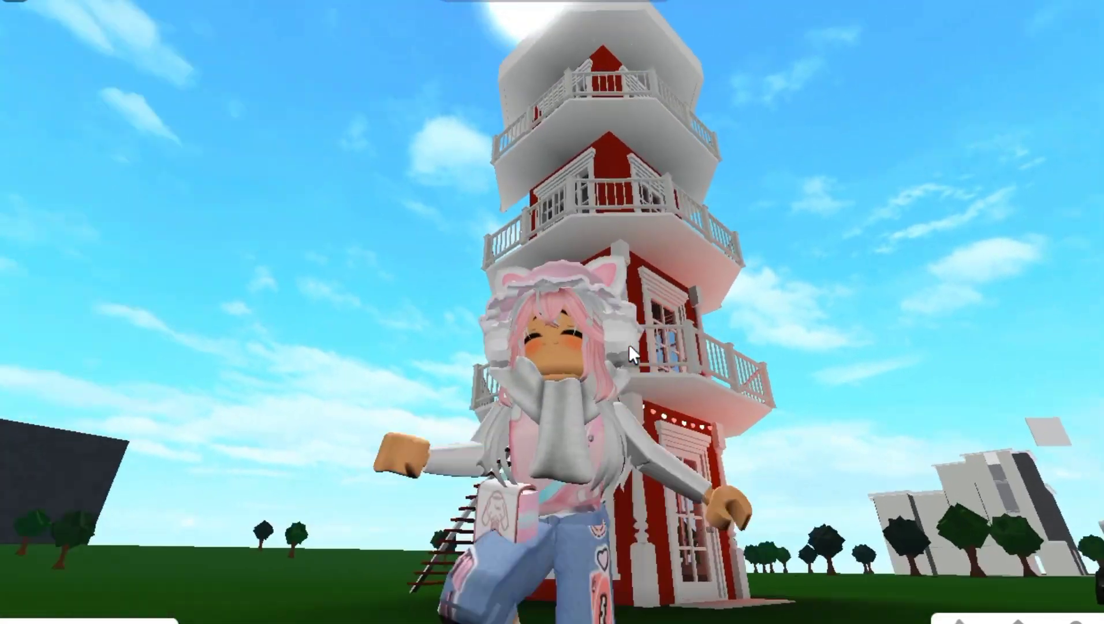
{"action": "key", "text": "w"}
{"action": "key", "text": "s"}
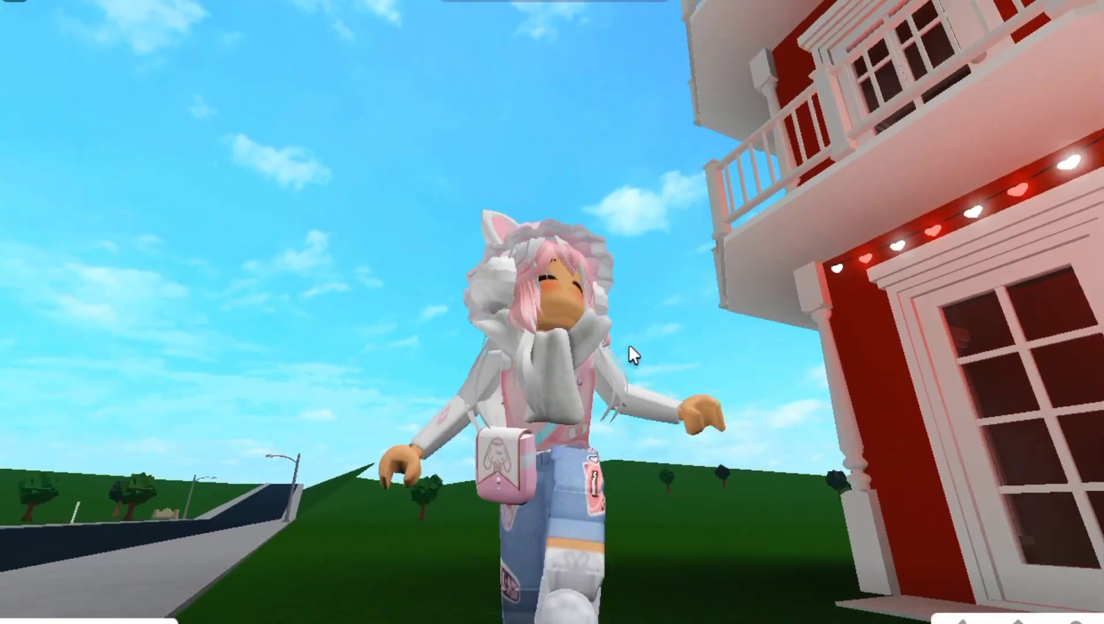
{"action": "key", "text": "w"}
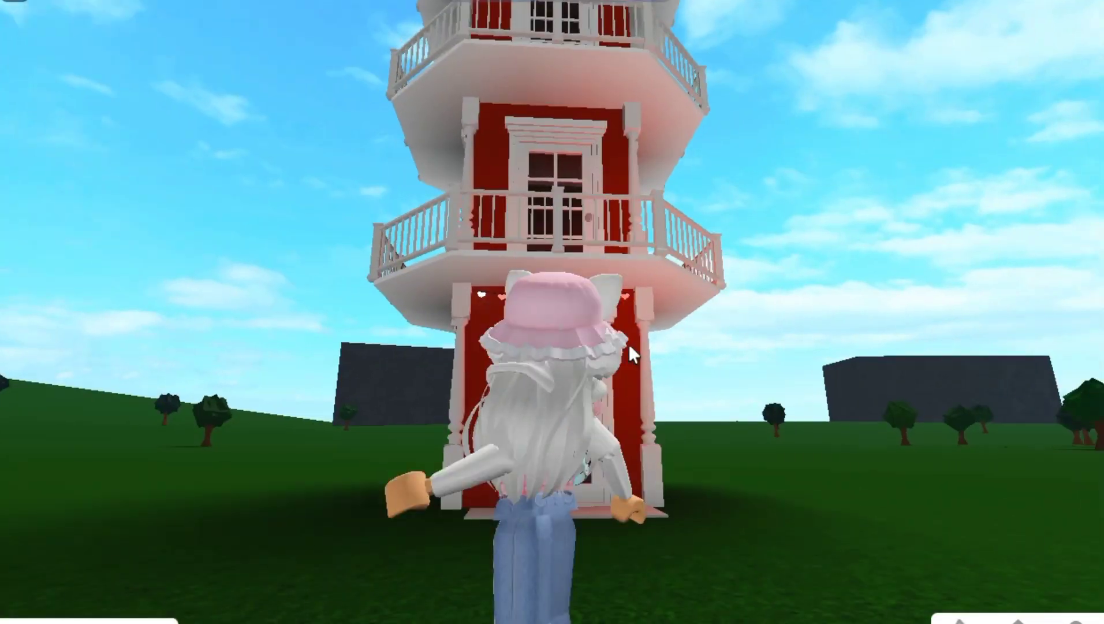
{"action": "key", "text": "a"}
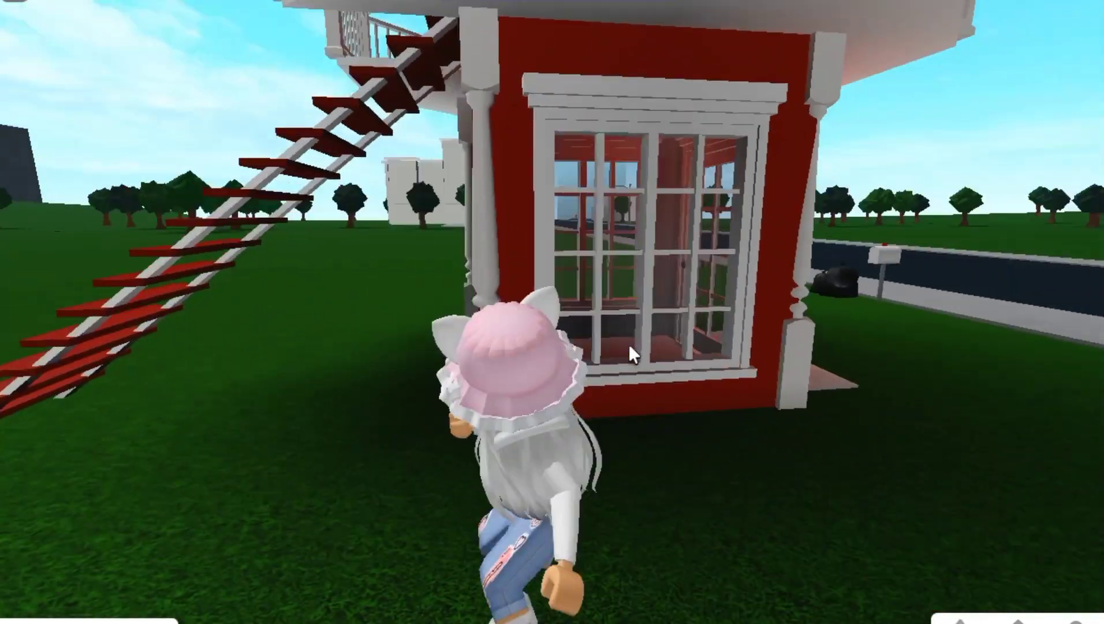
Climb the red outside stairs and white ladders, and walk around an upper balcony to its door.
{"action": "key", "text": "w"}
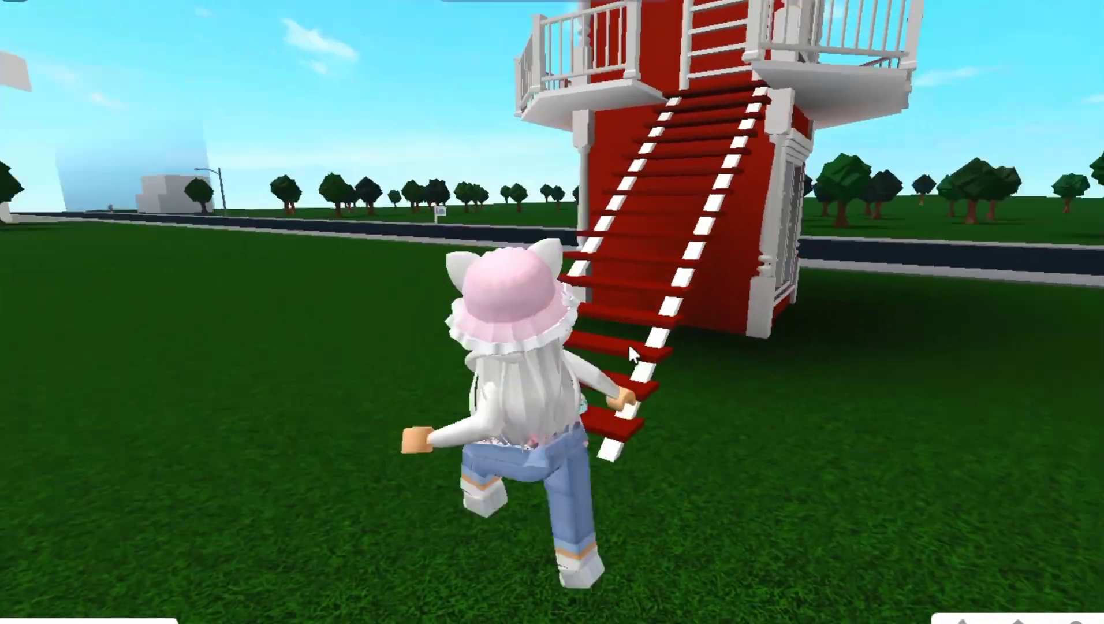
{"action": "key", "text": "w"}
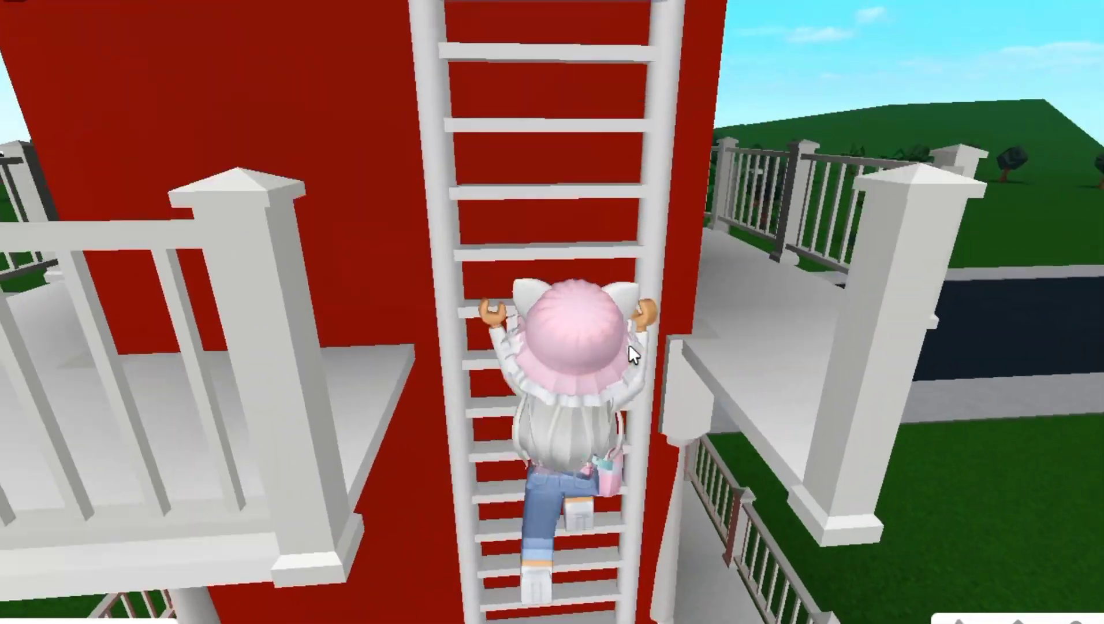
{"action": "key", "text": "w"}
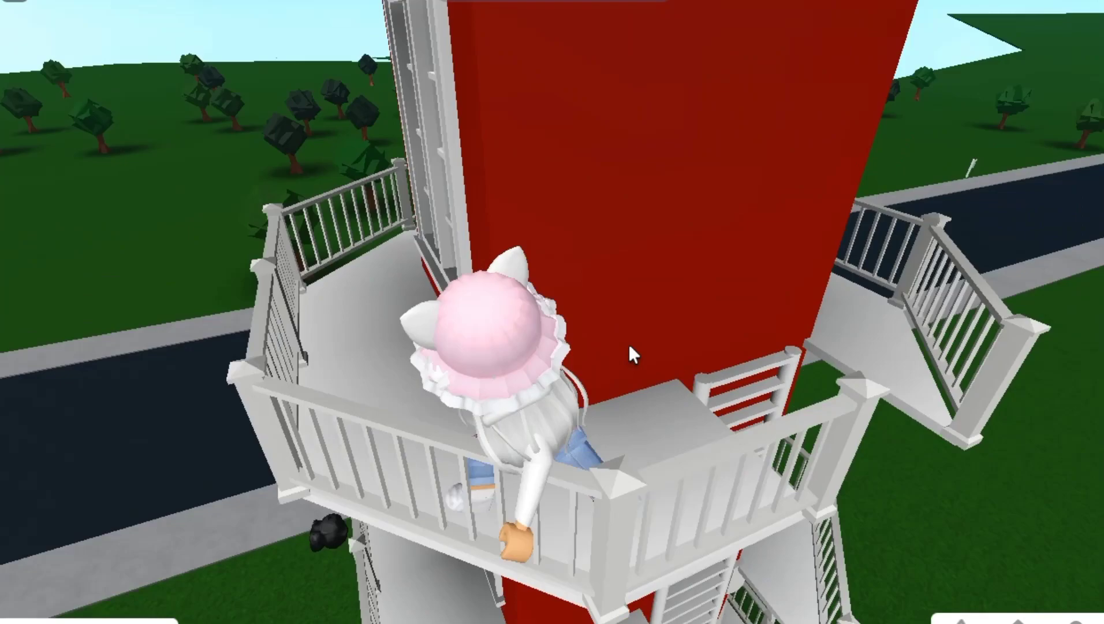
{"action": "key", "text": "w"}
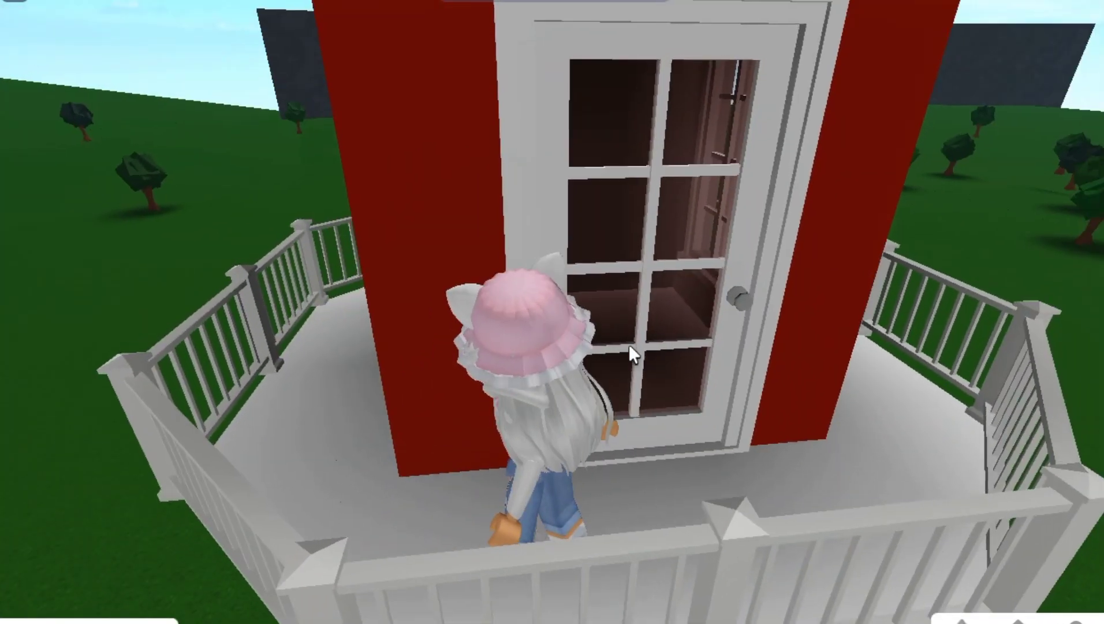
Walk through the upper storey's room by its balcony door and return to the outside stairs.
{"action": "key", "text": "w"}
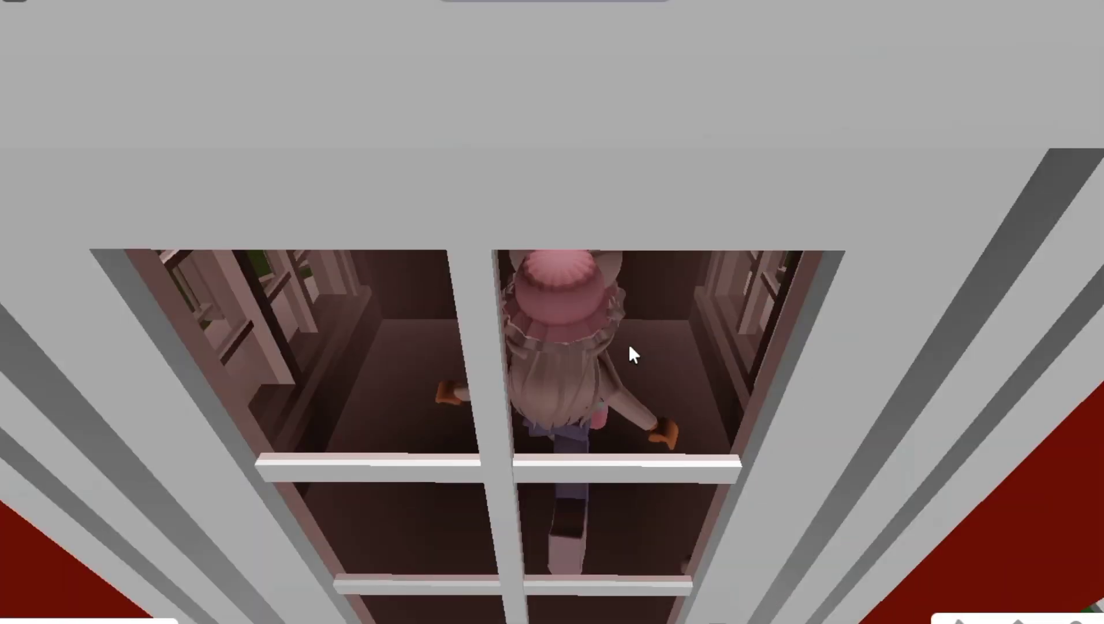
{"action": "key", "text": "w"}
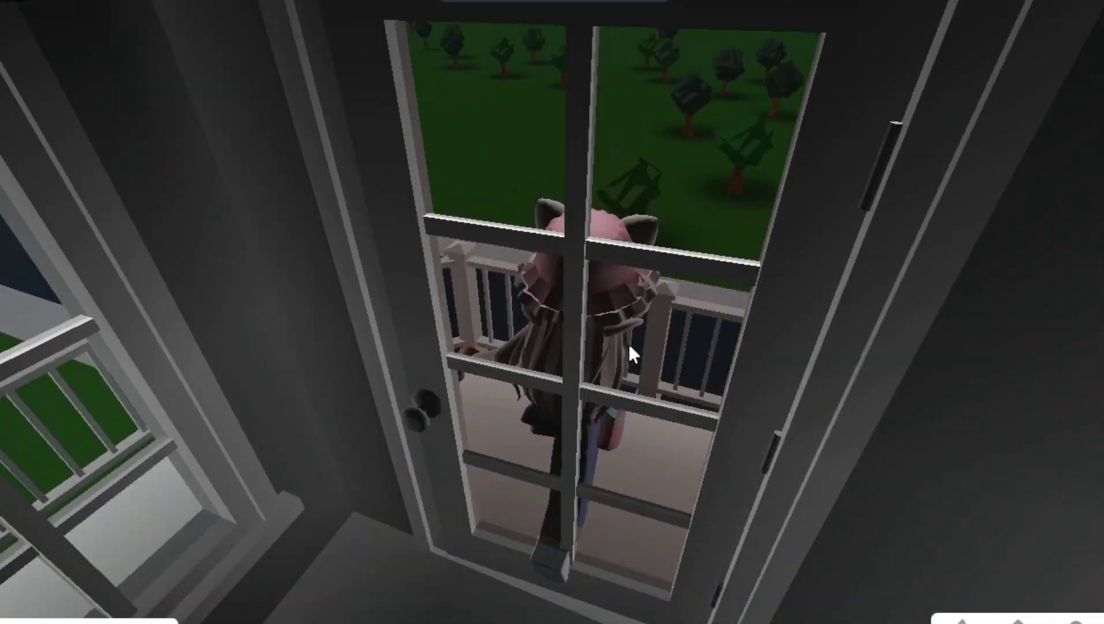
{"action": "key", "text": "w"}
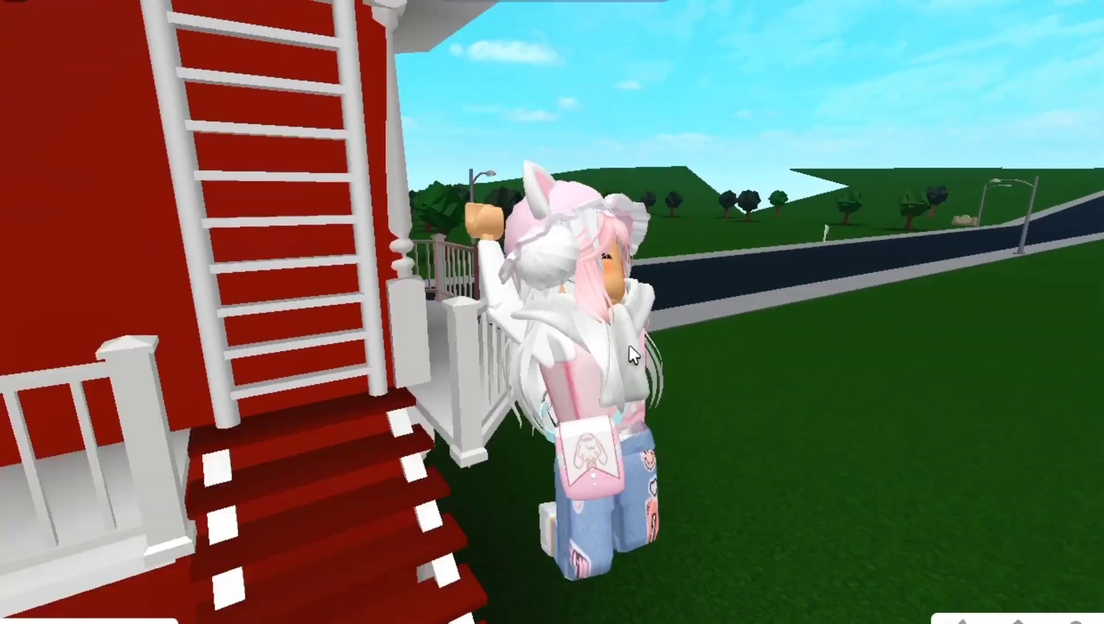
Return to the ground and view the front entrance with its heart lights, up close and from the pavement.
{"action": "key", "text": "s"}
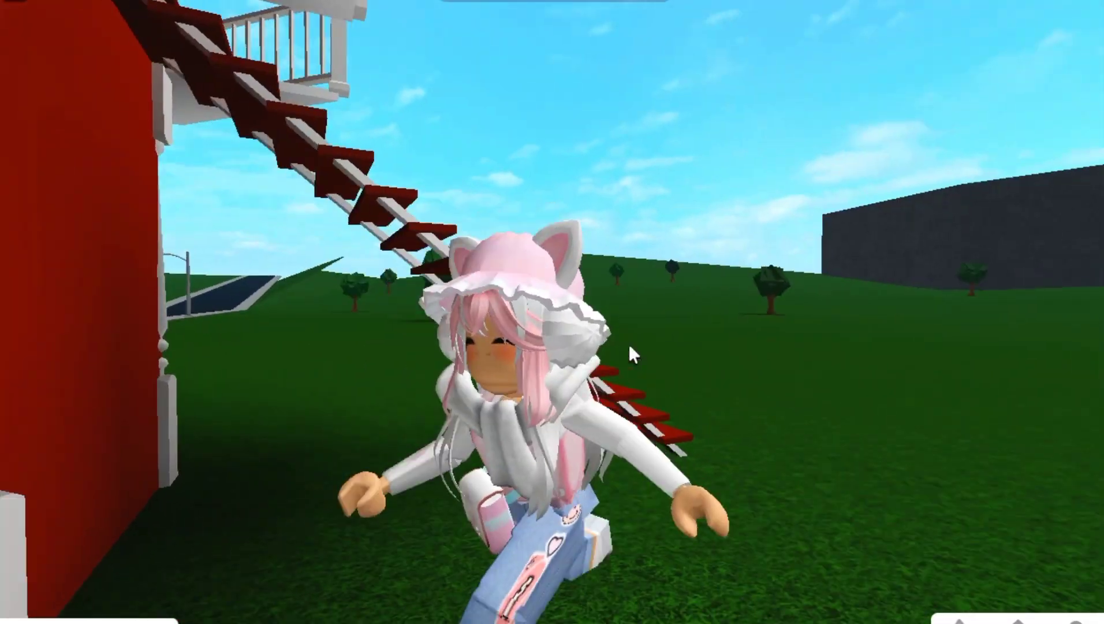
{"action": "key", "text": "a"}
{"action": "key", "text": "w"}
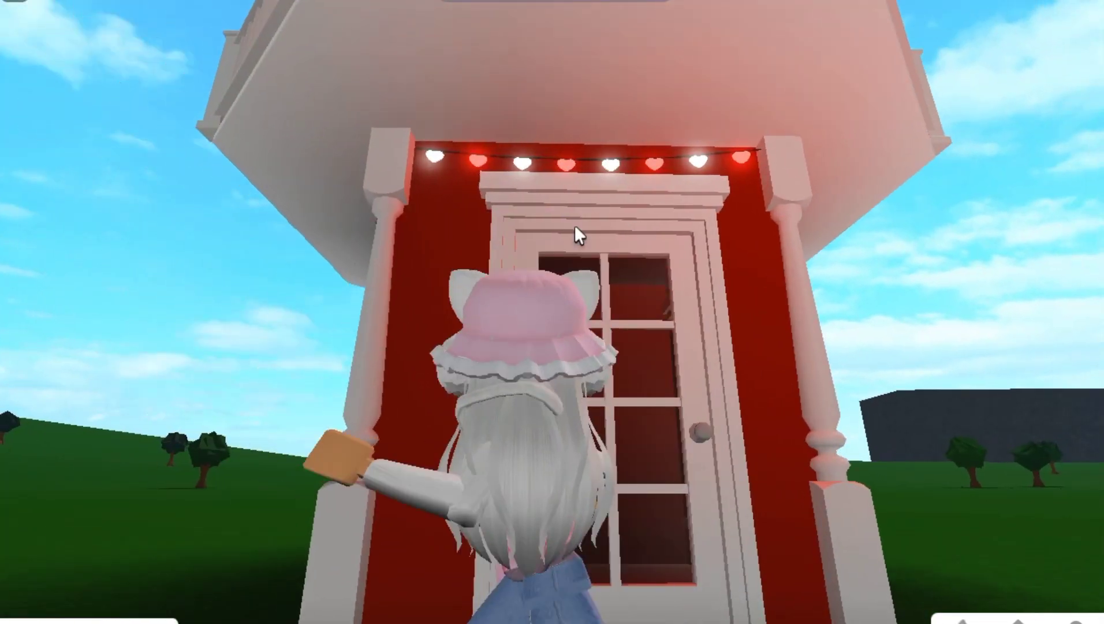
{"action": "key", "text": "s"}
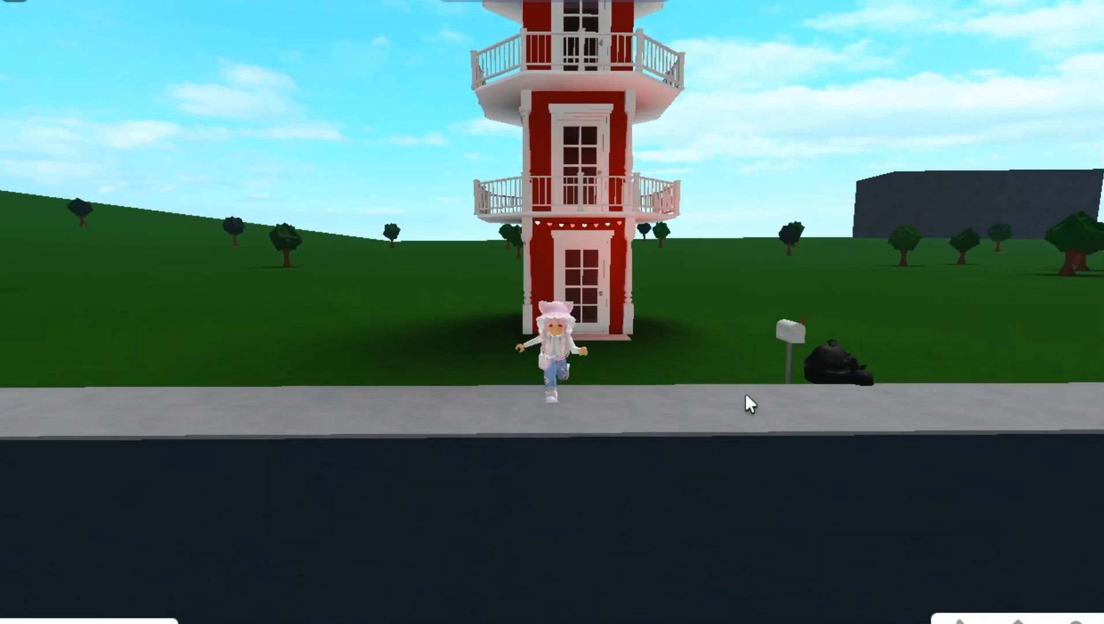
{"action": "key", "text": "w"}
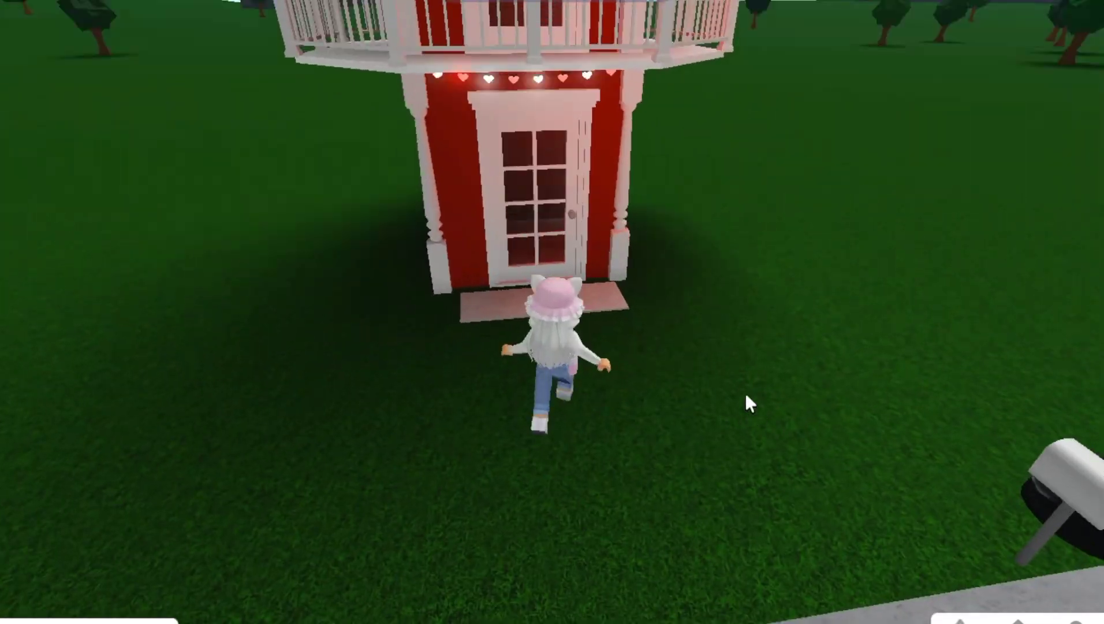
{"action": "key", "text": "s"}
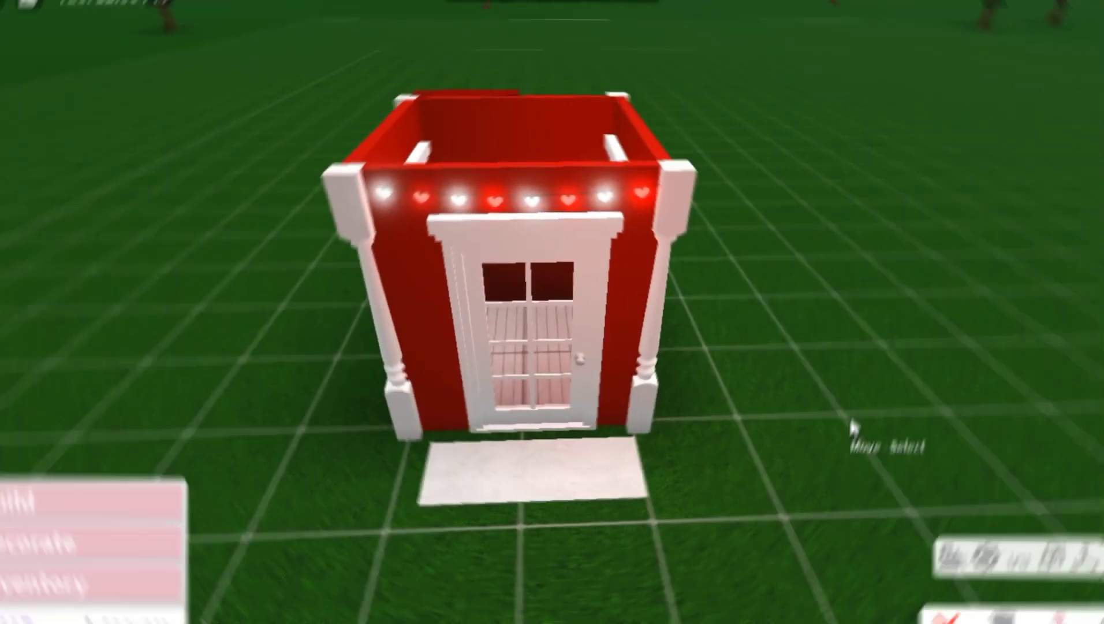
Inspect the ground storey in build mode from above, covering its plank floor, side windows, front door and heart lights.
{"action": "left_click_drag", "start_coordinate": [823, 388], "coordinate": [529, 332]}
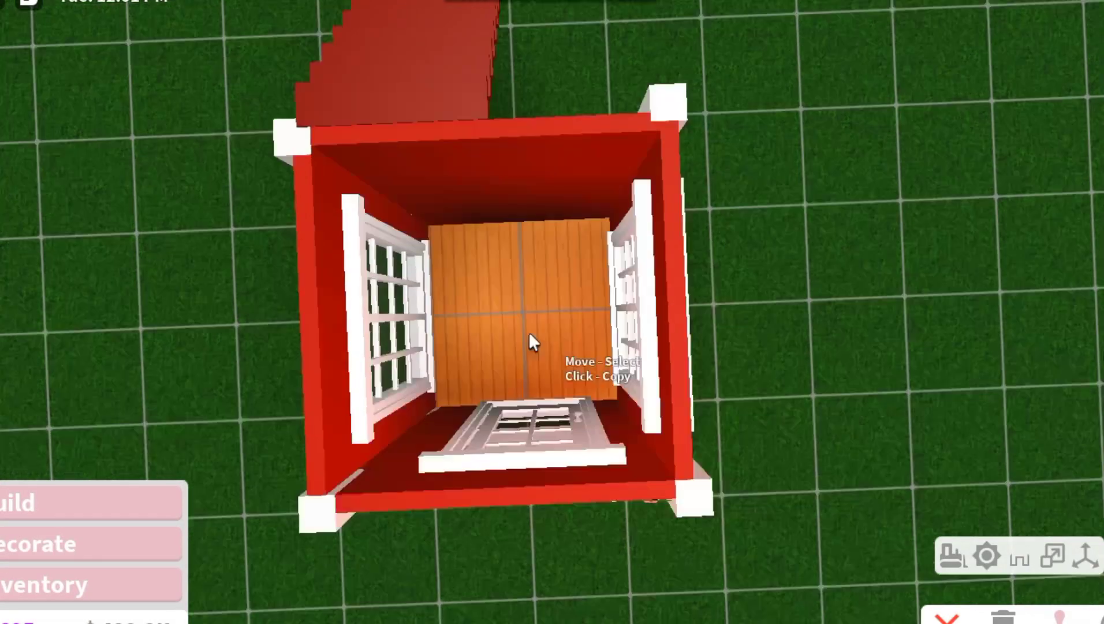
{"action": "key", "text": "w"}
{"action": "key", "text": "s"}
{"action": "key", "text": "a"}
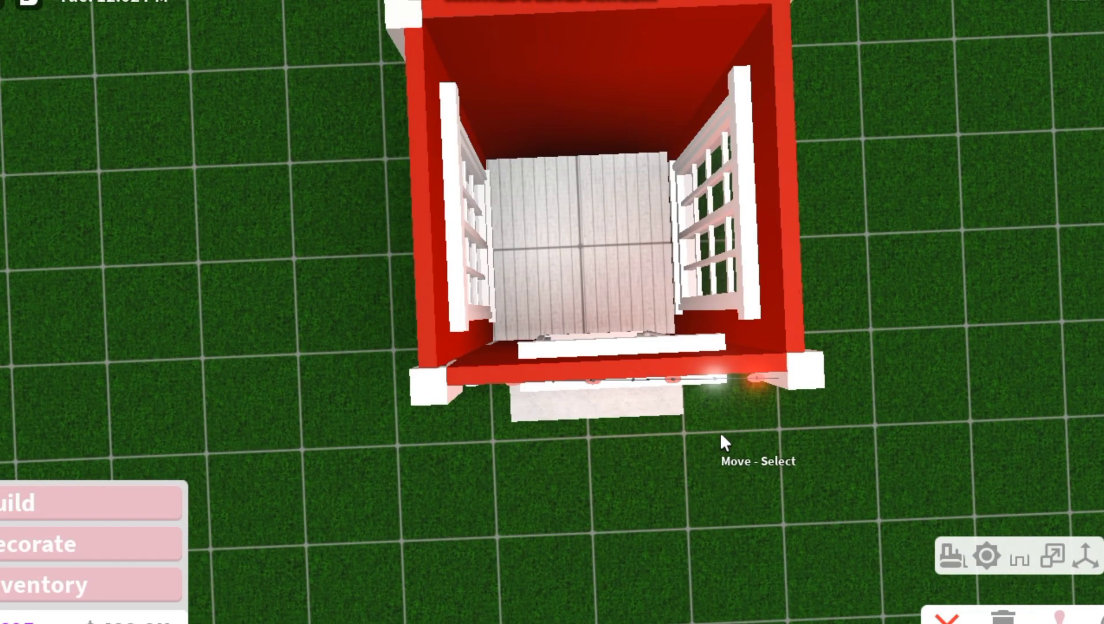
{"action": "left_click_drag", "start_coordinate": [720, 432], "coordinate": [721, 370]}
{"action": "key", "text": "d"}
{"action": "key", "text": "w"}
{"action": "key", "text": "a"}
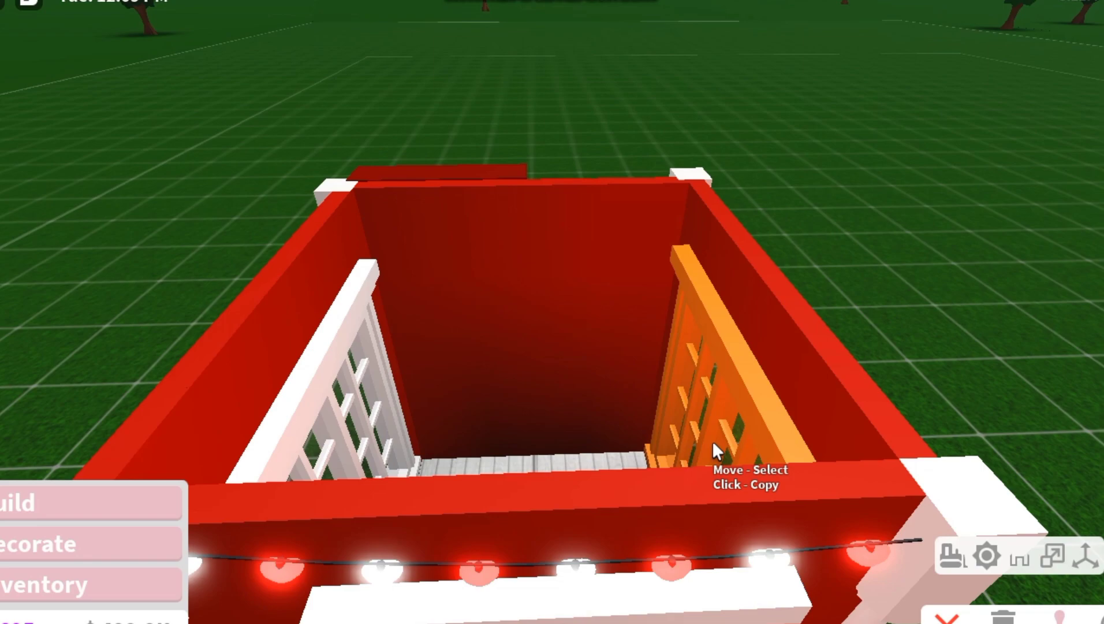
Look straight down into the open ground storey, covering the outside stairs, plank floor and both side windows.
{"action": "left_click_drag", "start_coordinate": [713, 442], "coordinate": [482, 498]}
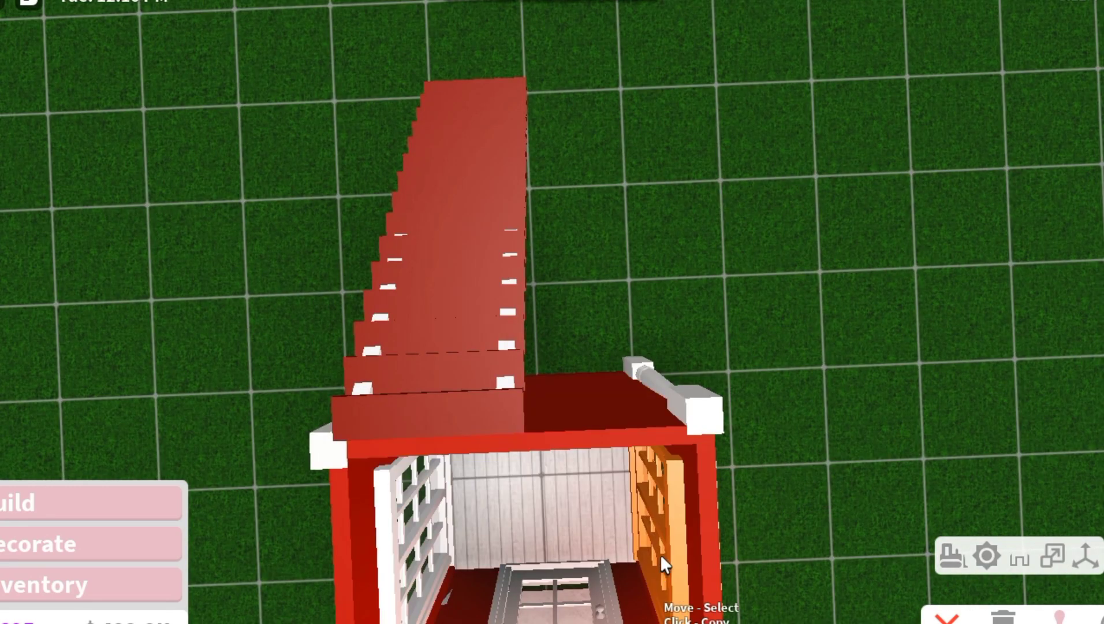
{"action": "key", "text": "s"}
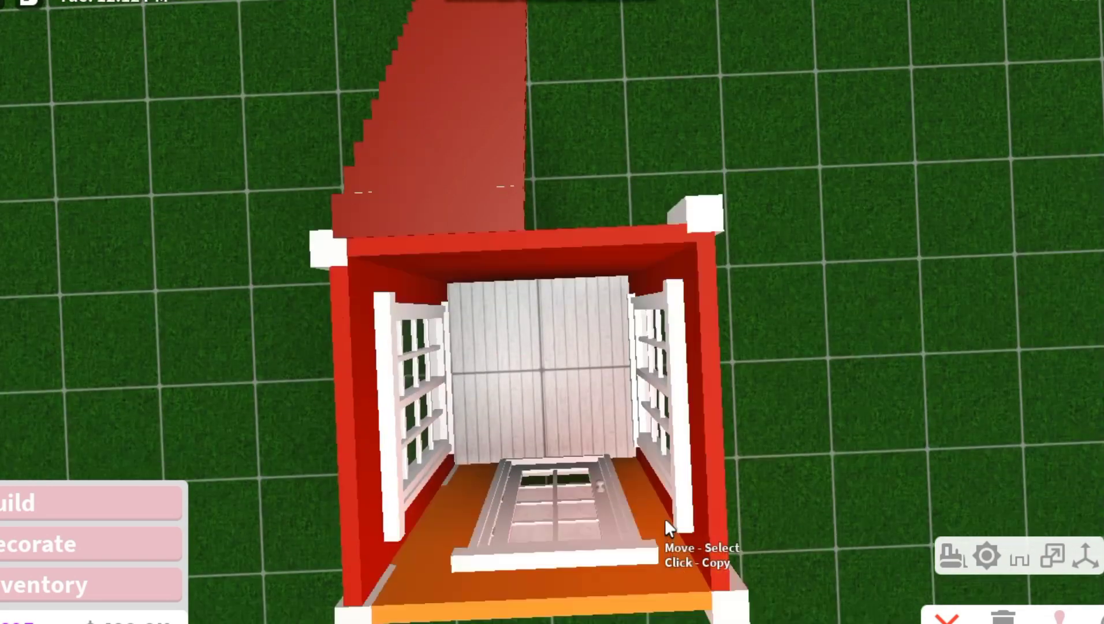
{"action": "left_click_drag", "start_coordinate": [666, 518], "coordinate": [665, 517]}
{"action": "key", "text": "w"}
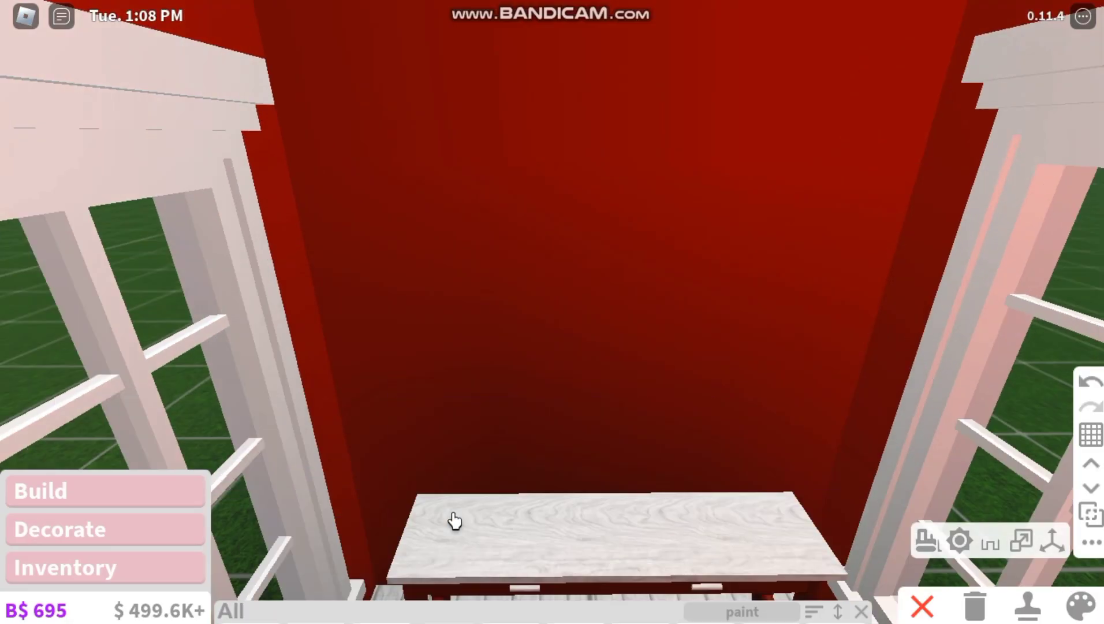
Pick the Plain Huge Painting and preview it on the red back wall behind the white-topped table.
{"action": "key", "text": "s"}
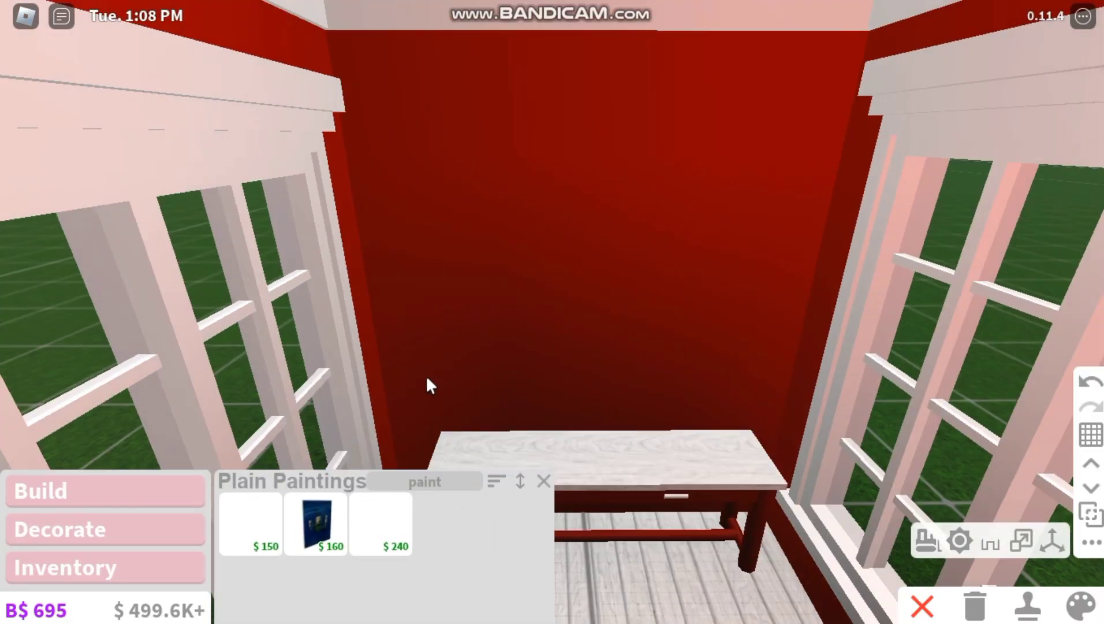
{"action": "key", "text": "w"}
{"action": "scroll", "coordinate": [489, 359], "scroll_direction": "down", "scroll_amount": 3}
{"action": "scroll", "coordinate": [520, 367], "scroll_direction": "up", "scroll_amount": 5}
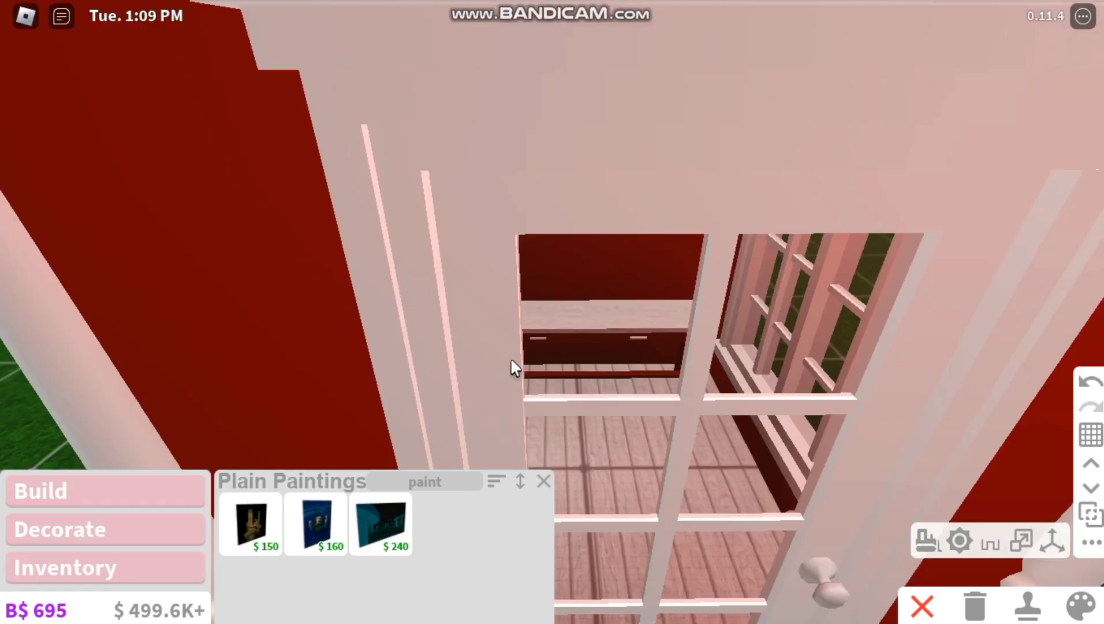
{"action": "mouse_move", "coordinate": [391, 554]}
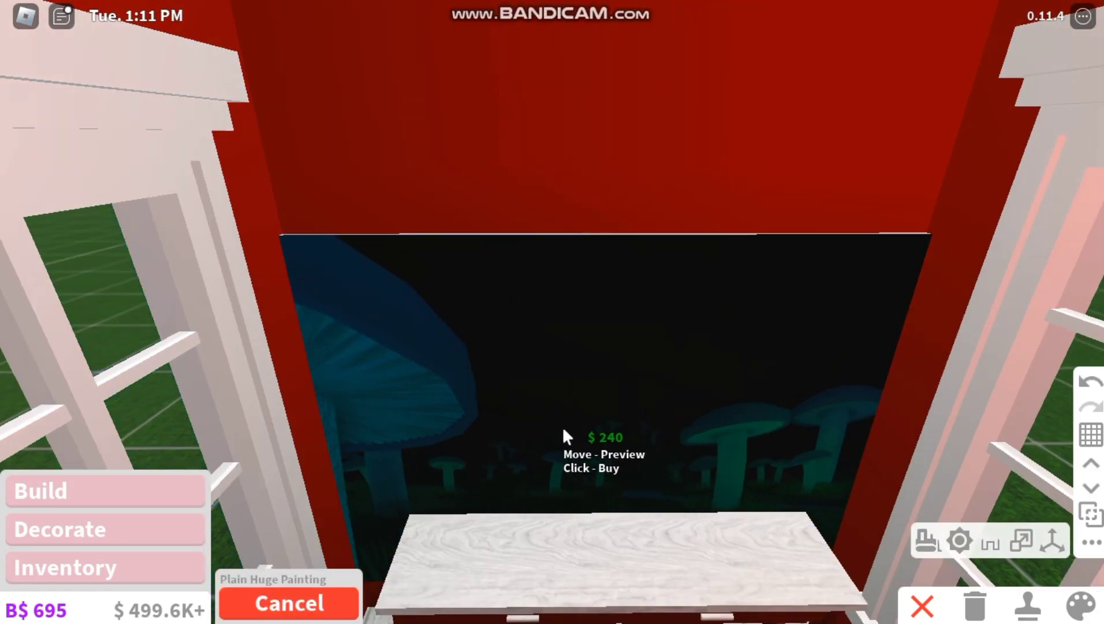
{"action": "right_click", "coordinate": [572, 403]}
{"action": "key", "text": "w"}
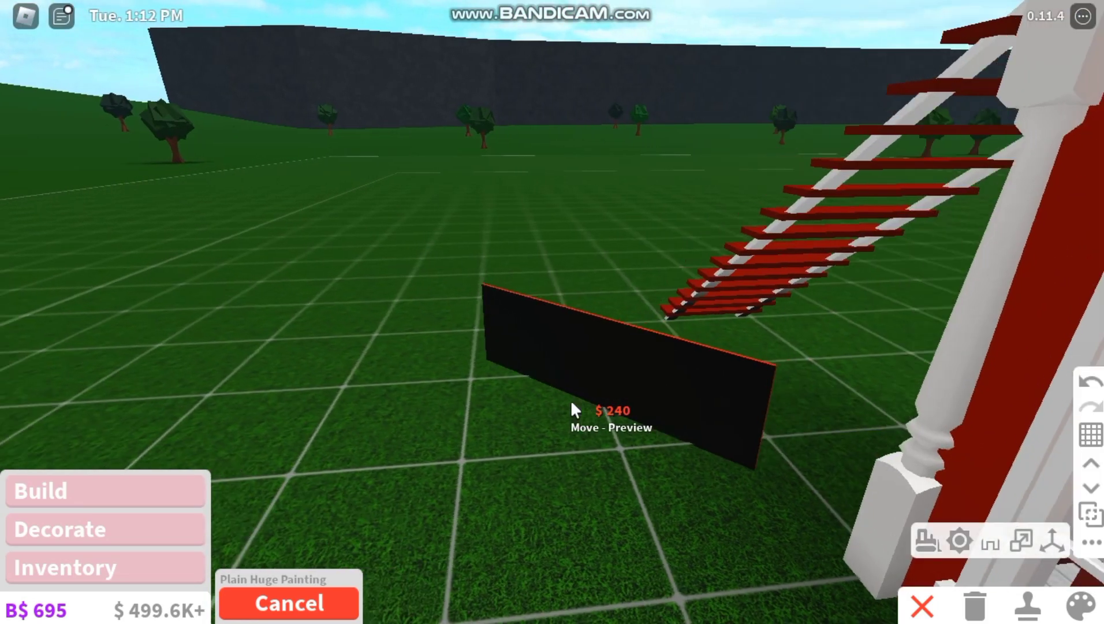
{"action": "key", "text": "s"}
{"action": "scroll", "coordinate": [579, 284], "scroll_direction": "down", "scroll_amount": 3}
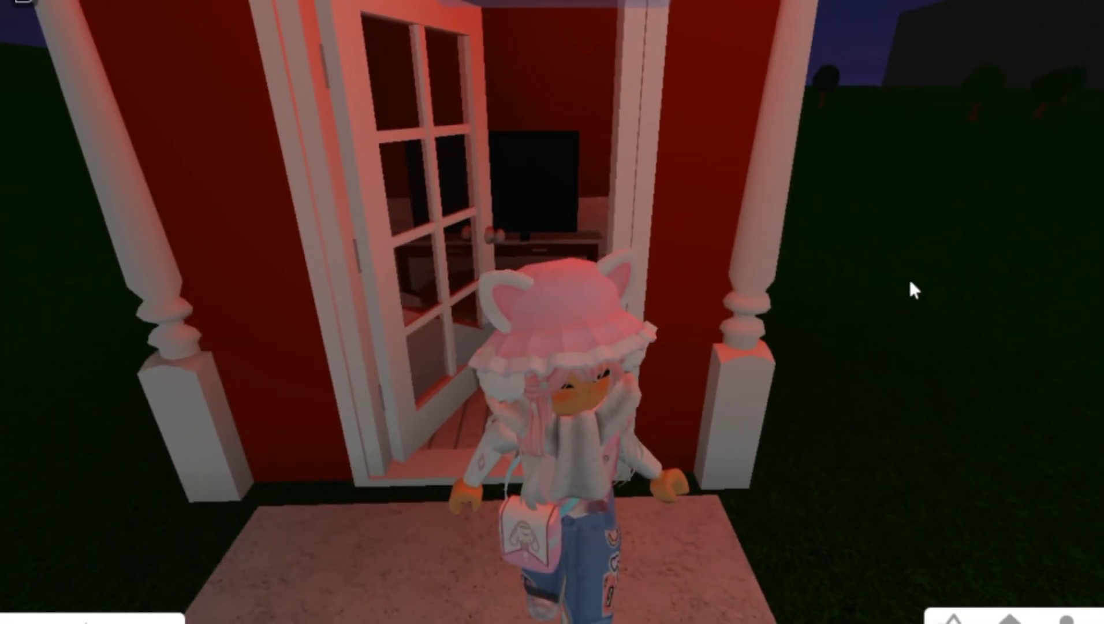
Walk through the open front door into the ground-storey room and up to the television.
{"action": "key", "text": "w"}
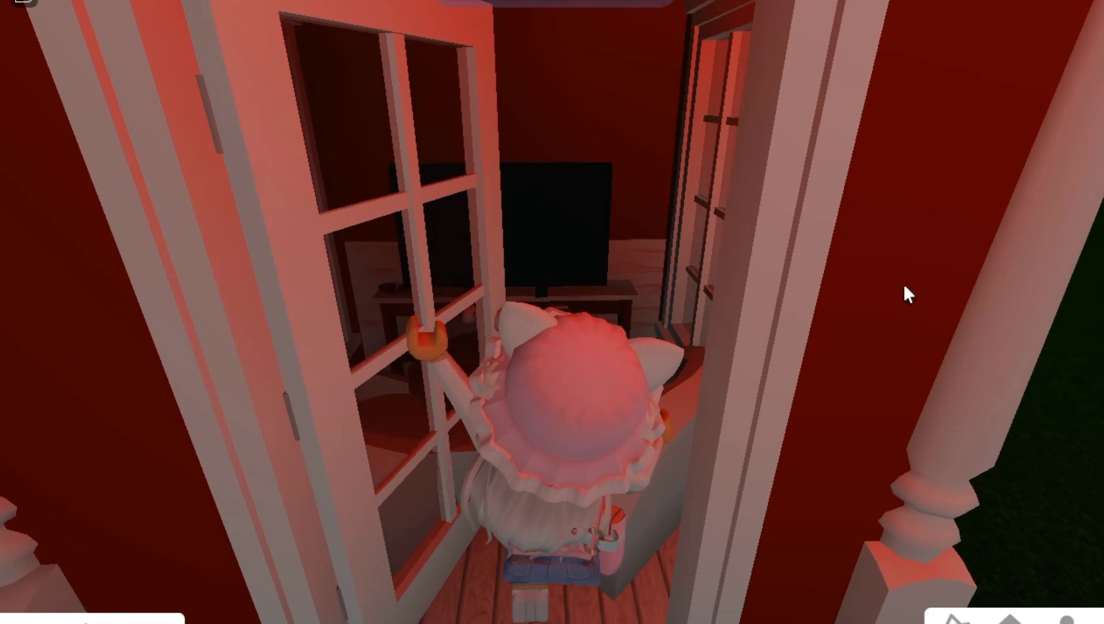
{"action": "right_click", "coordinate": [904, 286]}
{"action": "key", "text": "w"}
{"action": "key", "text": "s"}
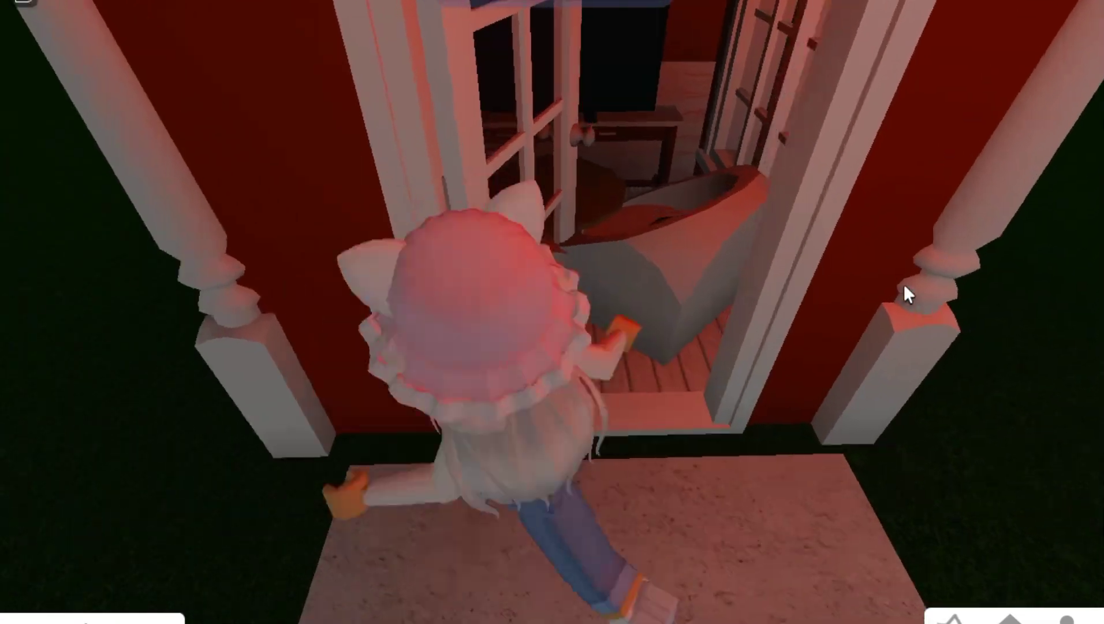
{"action": "key", "text": "w"}
{"action": "key", "text": "w"}
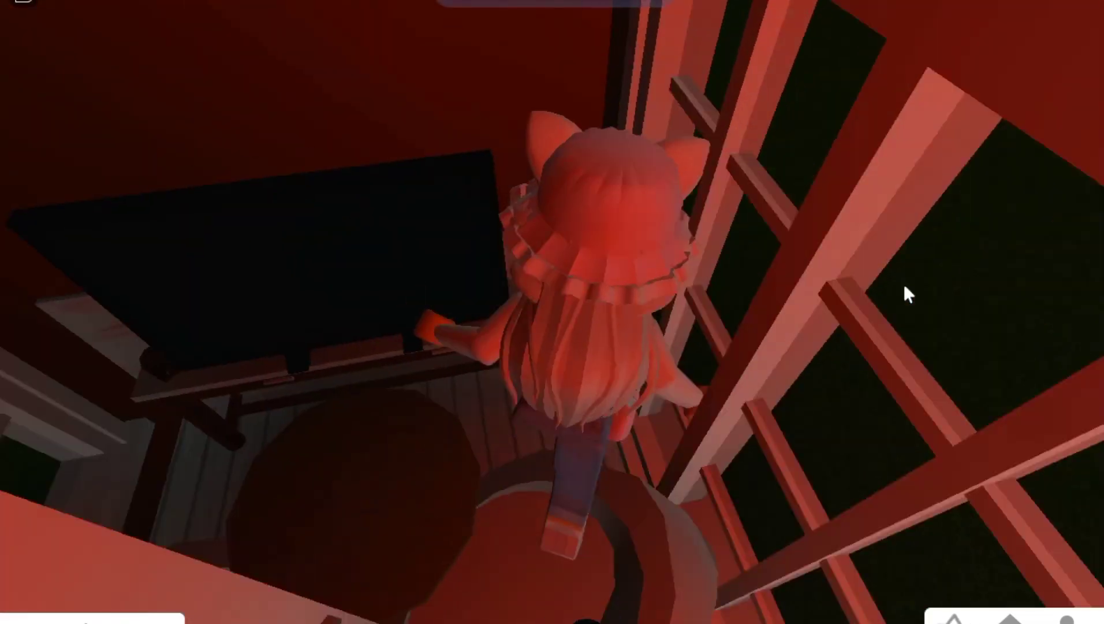
Walk around the chairs and television, out through the front doorway and back inside the ground-storey room.
{"action": "key", "text": "w"}
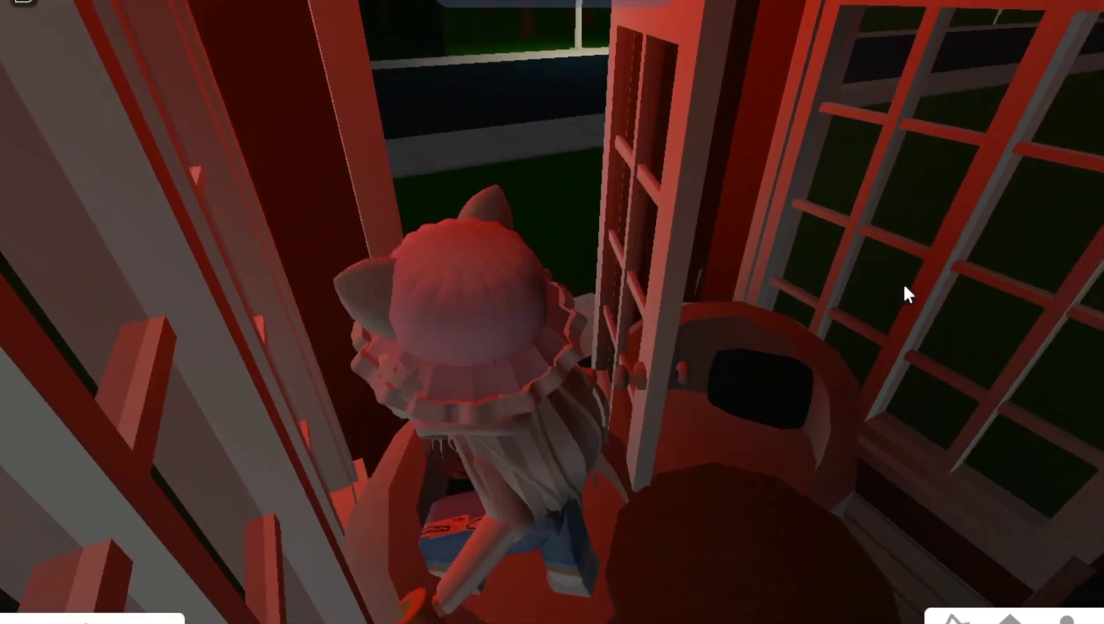
{"action": "key", "text": "w"}
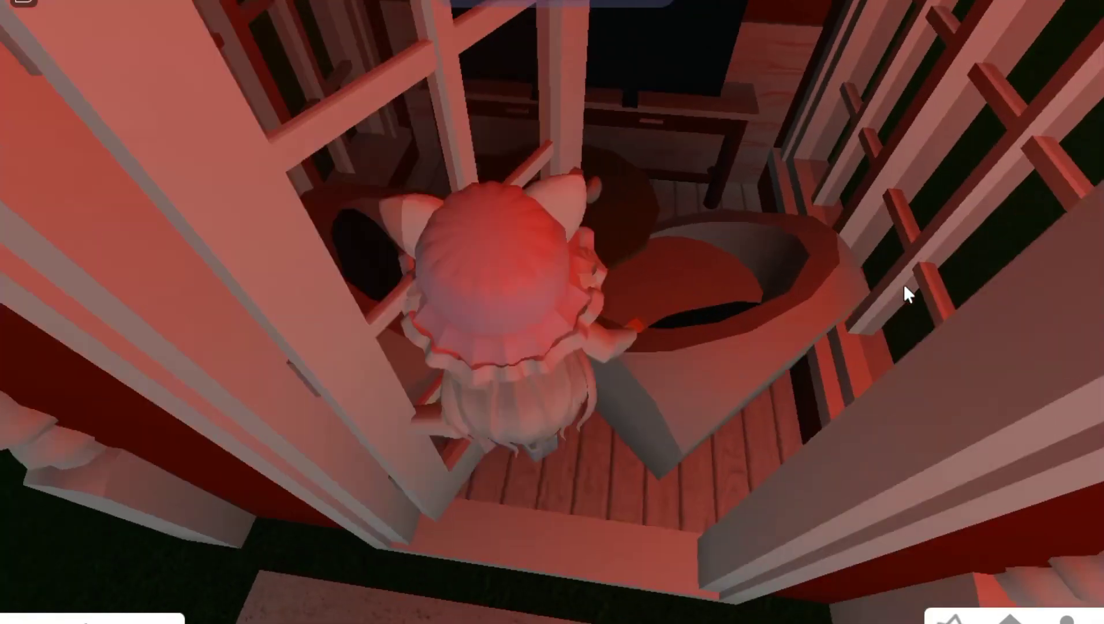
{"action": "key", "text": "s"}
{"action": "key", "text": "w"}
{"action": "key", "text": "s"}
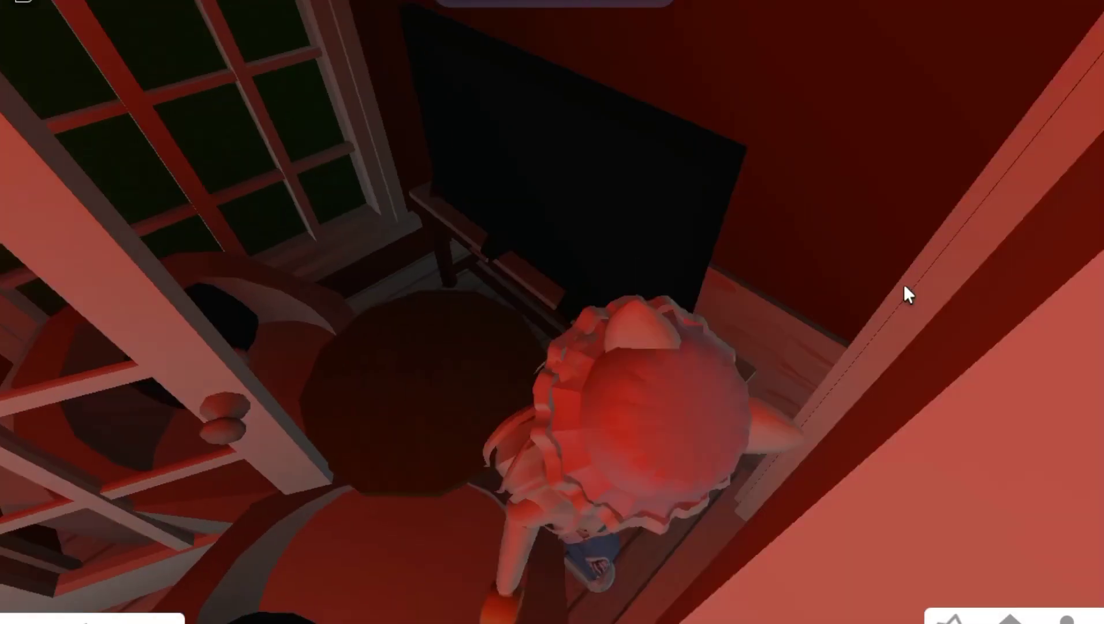
{"action": "key", "text": "a"}
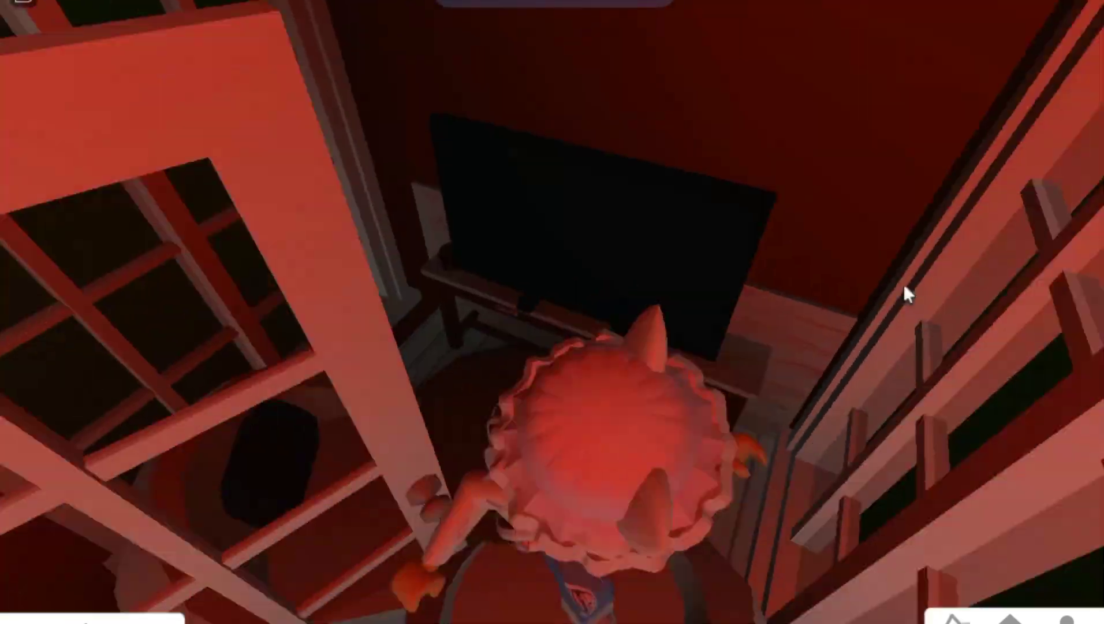
Enter build mode and view the tower's front from the street, moving in towards the ground storey.
{"action": "key", "text": "b"}
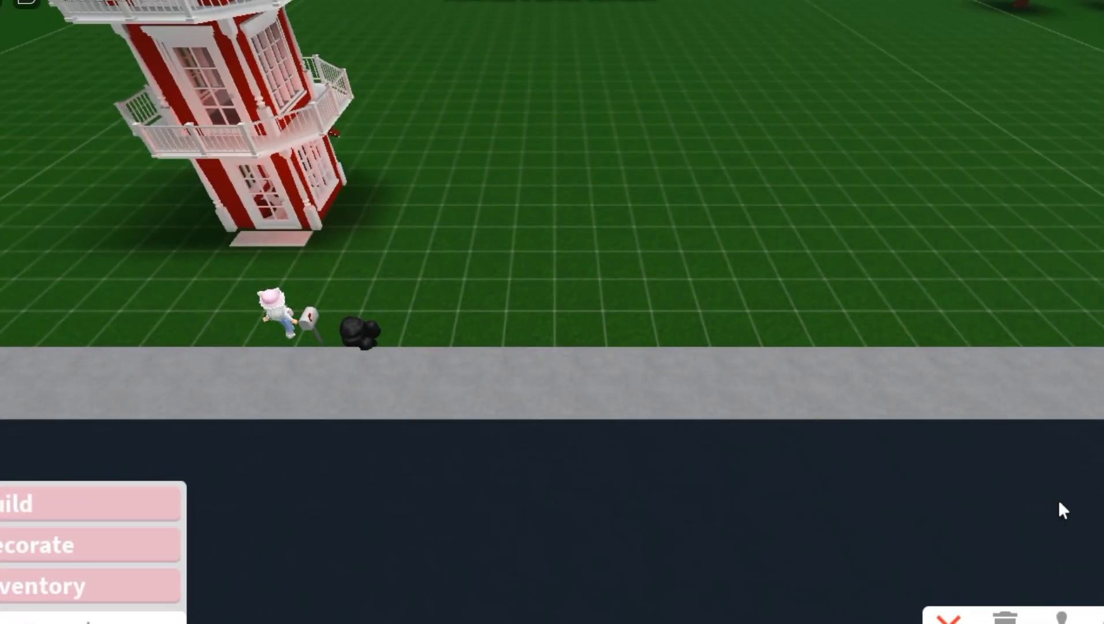
{"action": "key", "text": "Left"}
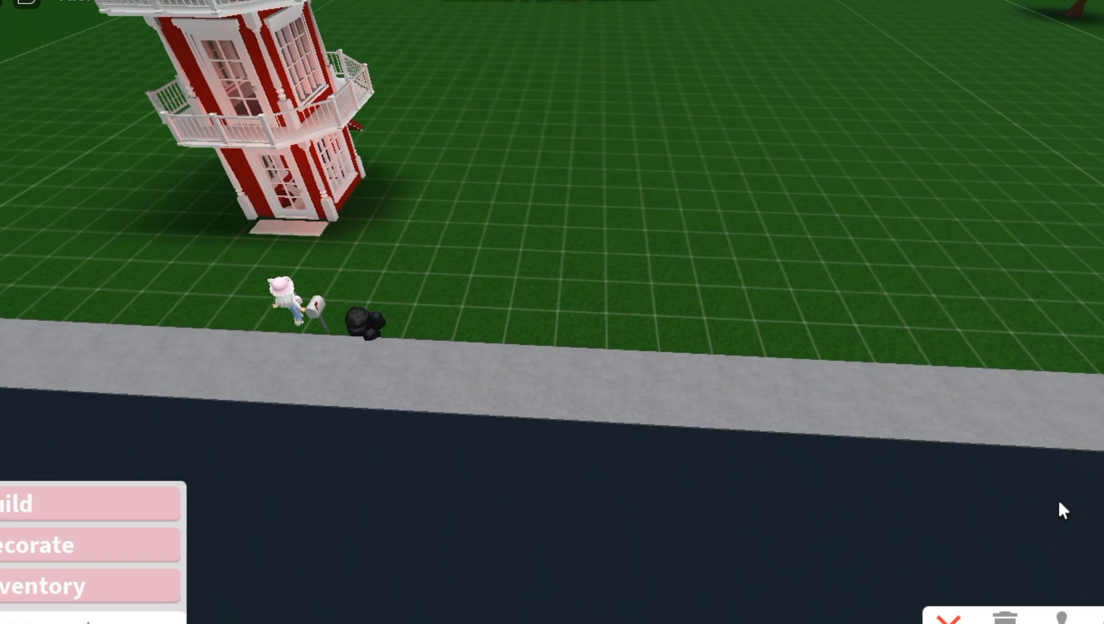
{"action": "key", "text": "a"}
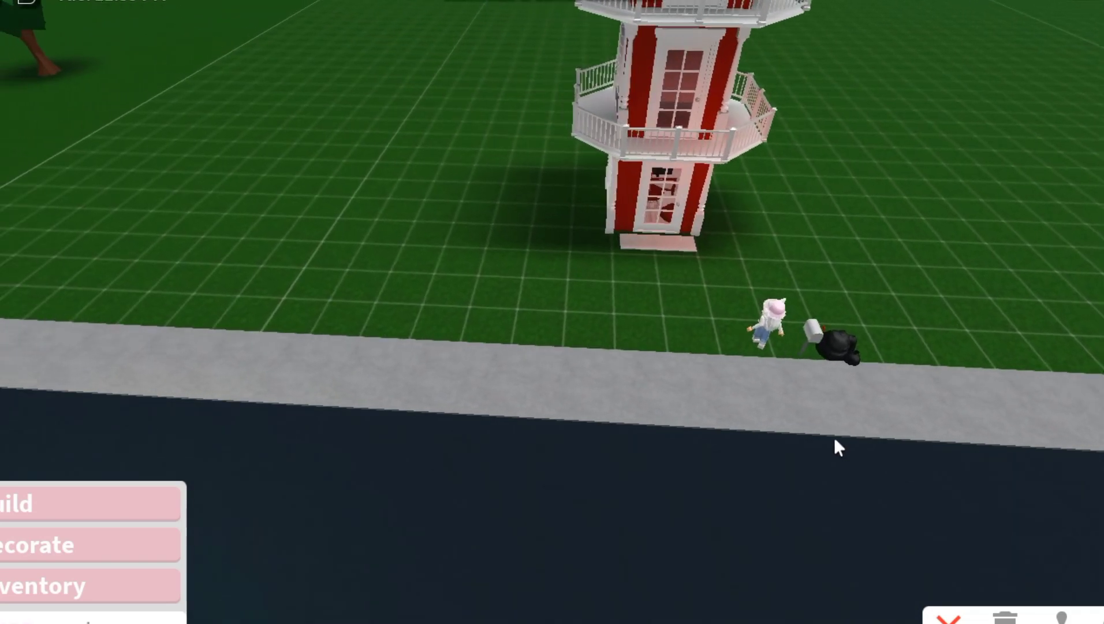
{"action": "key", "text": "w"}
{"action": "key", "text": "Left"}
{"action": "key", "text": "w"}
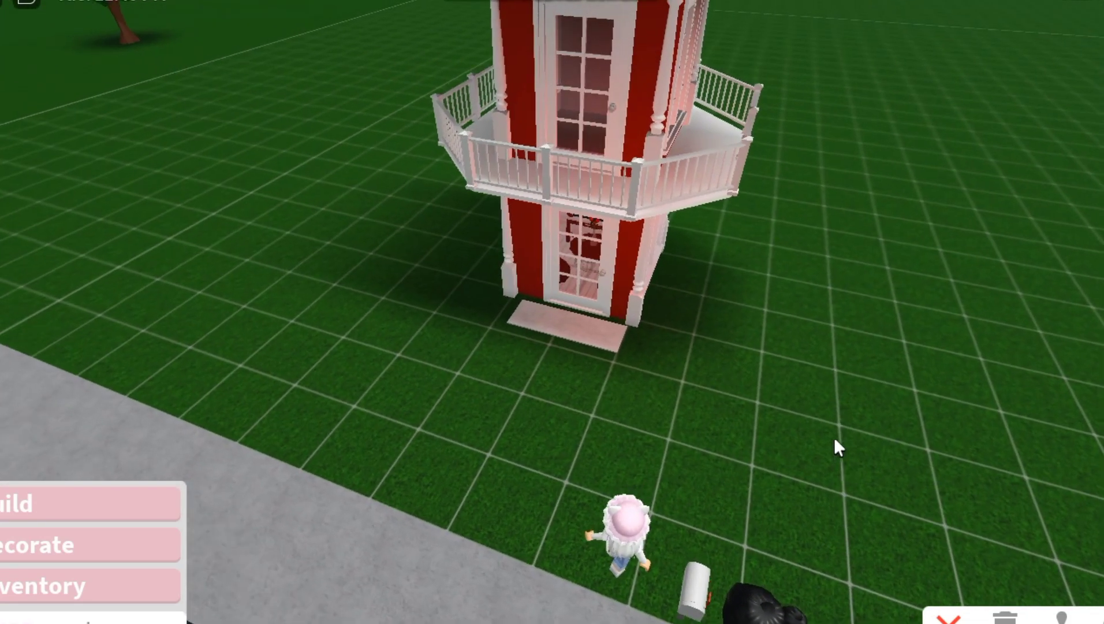
{"action": "key", "text": "Left"}
{"action": "key", "text": "s"}
{"action": "key", "text": "w"}
Examine the ground-storey room's television wall with its framed posters, white heart, and table with roses and a candle.
{"action": "scroll", "coordinate": [534, 300], "scroll_direction": "up", "scroll_amount": 10}
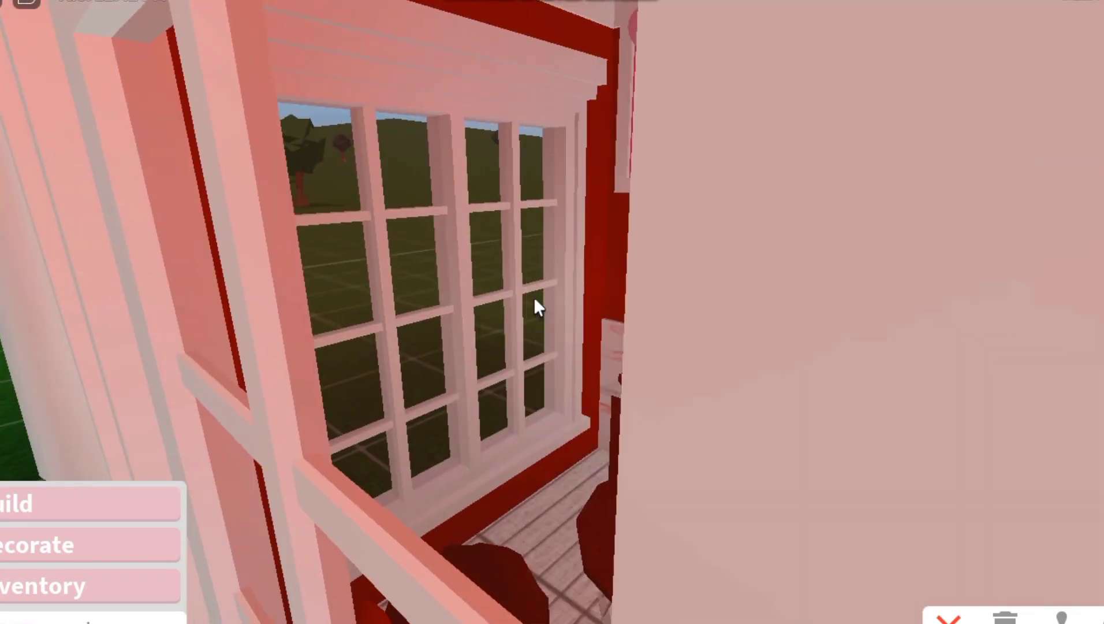
{"action": "scroll", "coordinate": [534, 297], "scroll_direction": "up", "scroll_amount": 3}
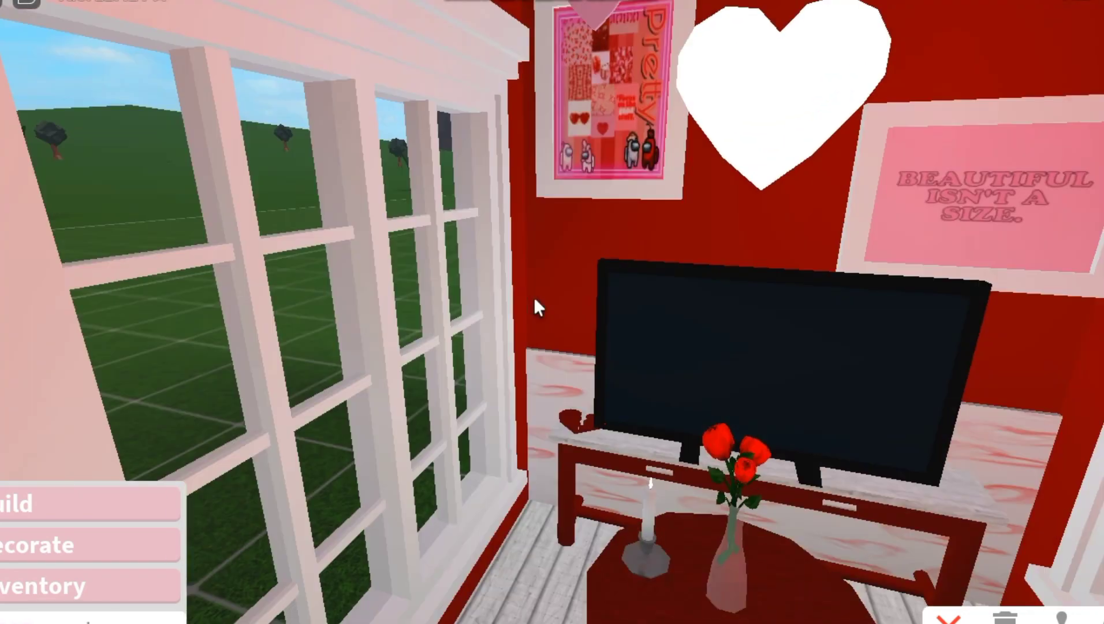
{"action": "scroll", "coordinate": [535, 297], "scroll_direction": "up", "scroll_amount": 1}
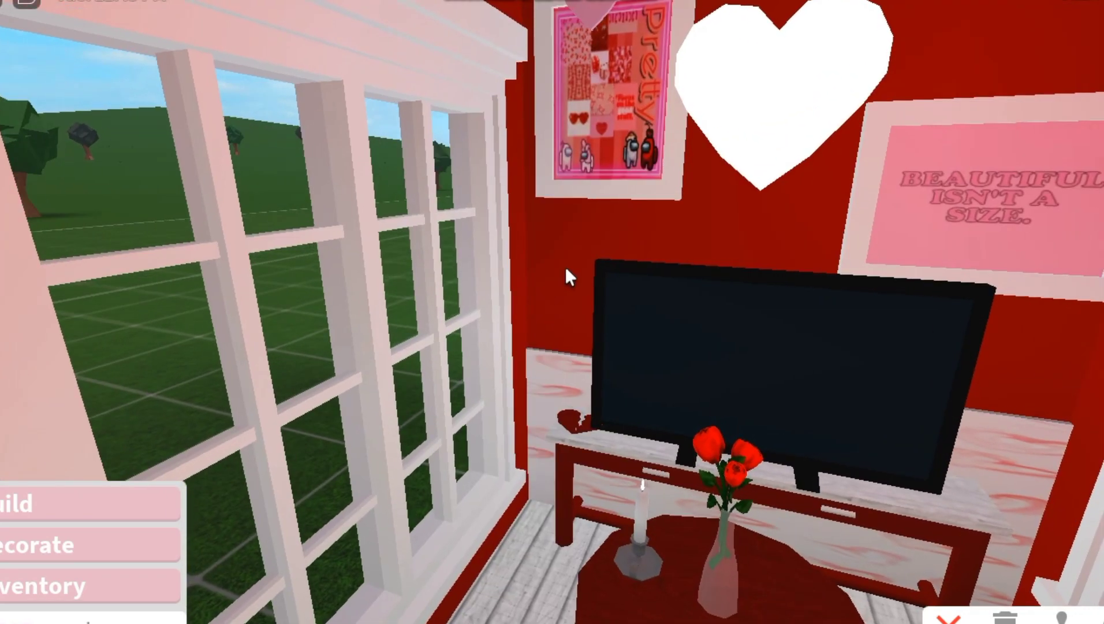
{"action": "key", "text": "Right"}
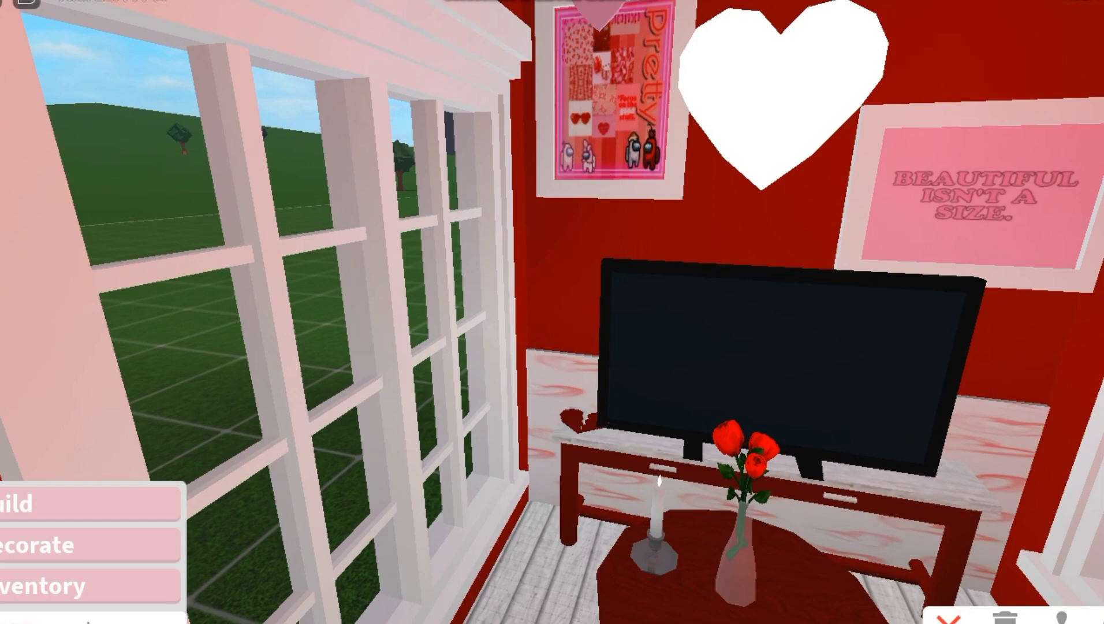
{"action": "key", "text": "Left"}
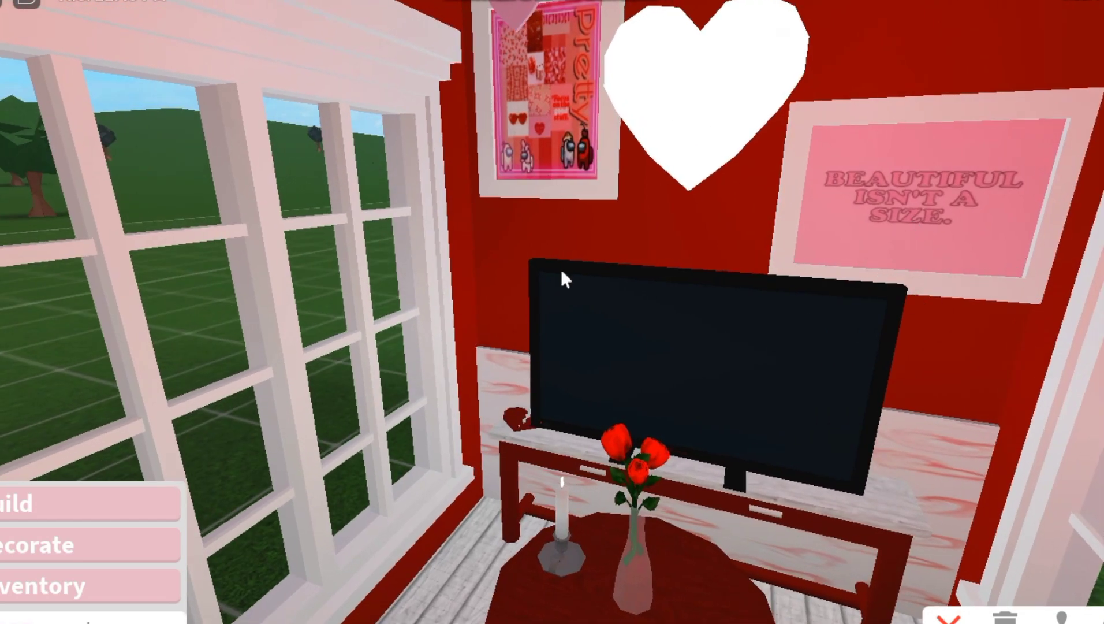
{"action": "key", "text": "Left"}
{"action": "scroll", "coordinate": [703, 437], "scroll_direction": "down", "scroll_amount": 4}
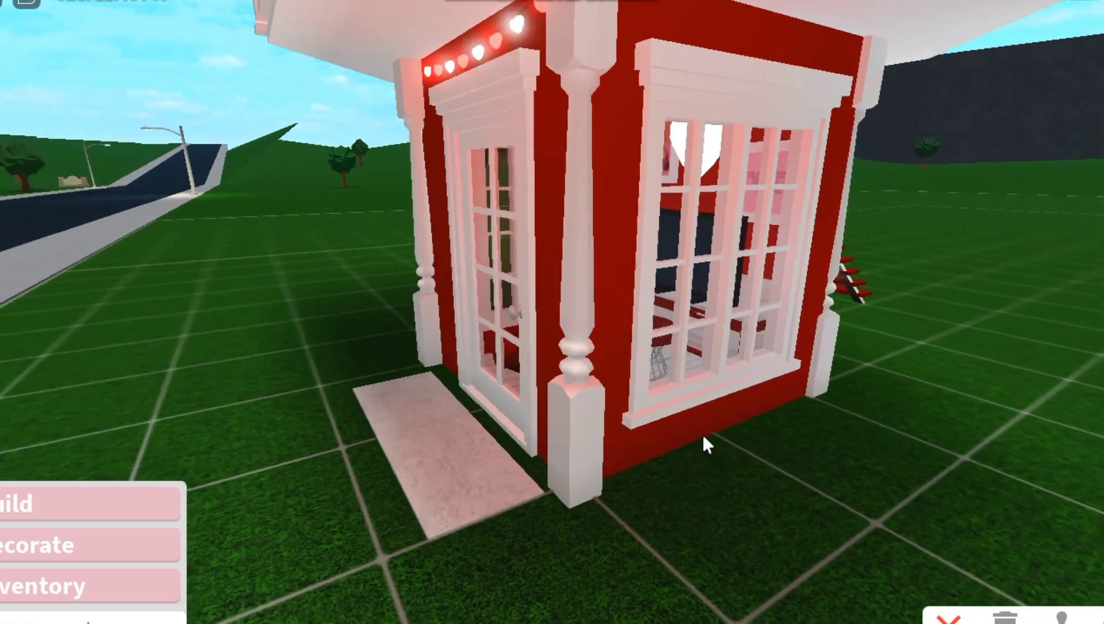
Examine the ground-storey room's side window, front door, chairs and round table at eye level and from above.
{"action": "scroll", "coordinate": [703, 437], "scroll_direction": "up", "scroll_amount": 2}
{"action": "key", "text": "Left"}
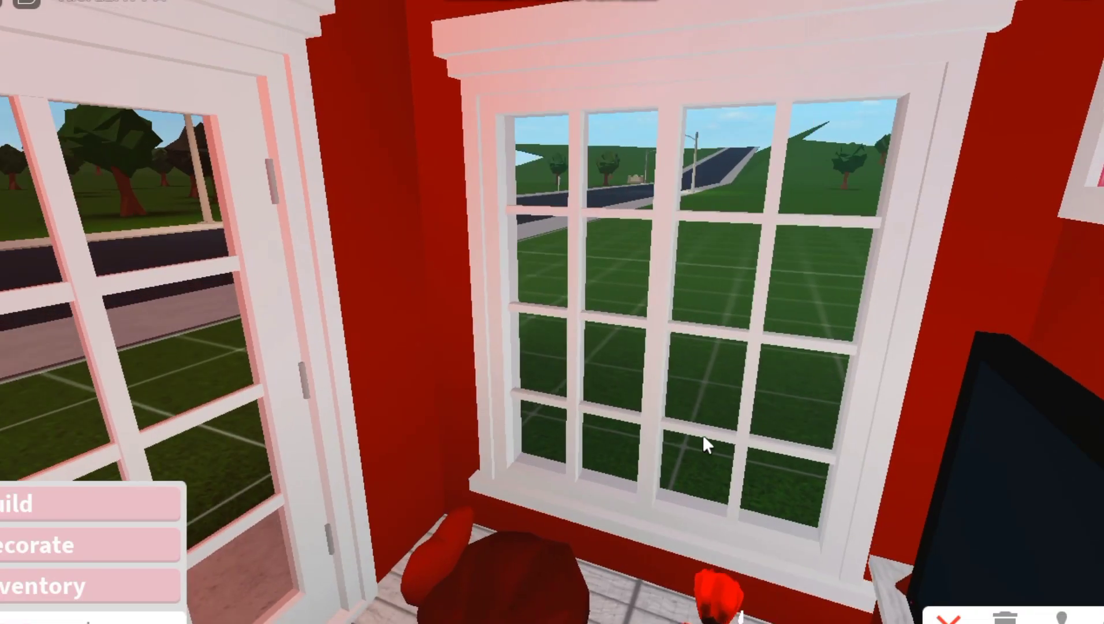
{"action": "key", "text": "Left"}
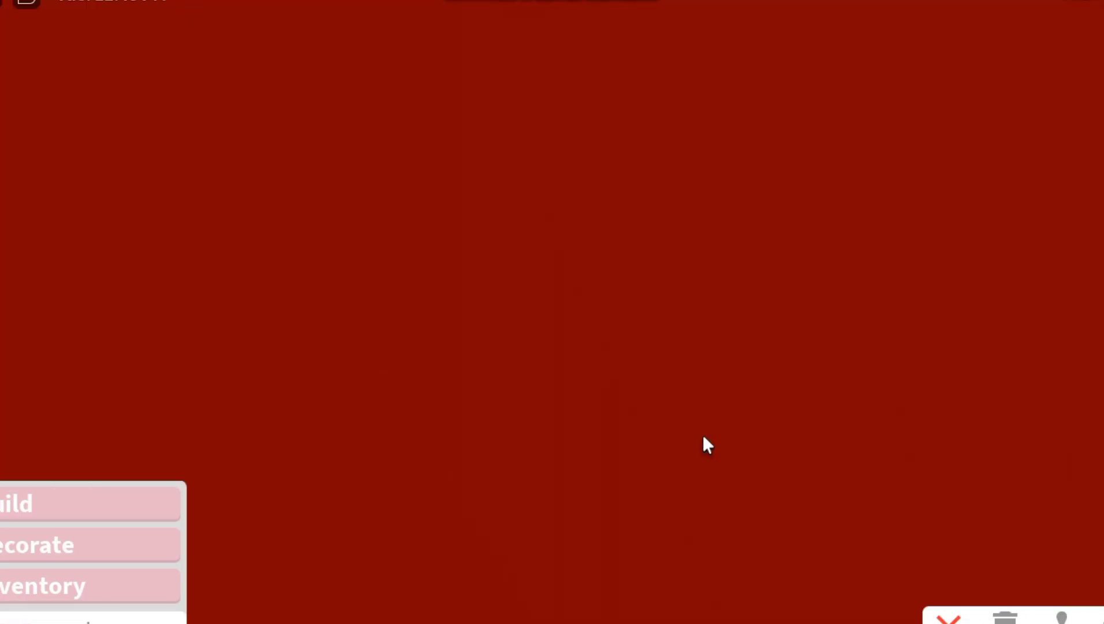
{"action": "key", "text": "Left"}
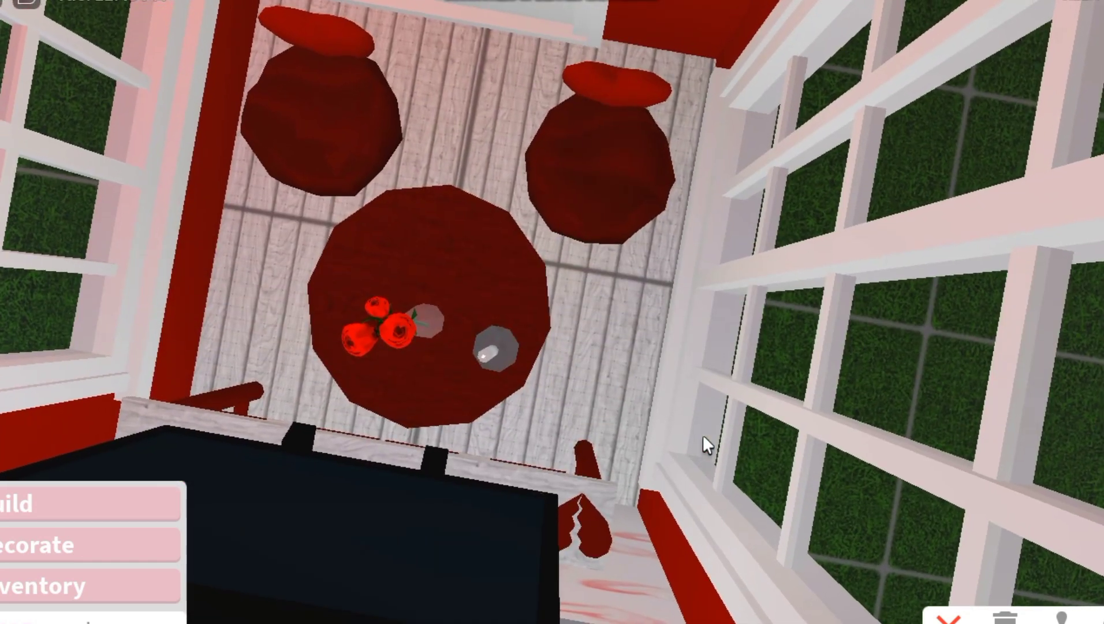
{"action": "scroll", "coordinate": [703, 438], "scroll_direction": "down", "scroll_amount": 3}
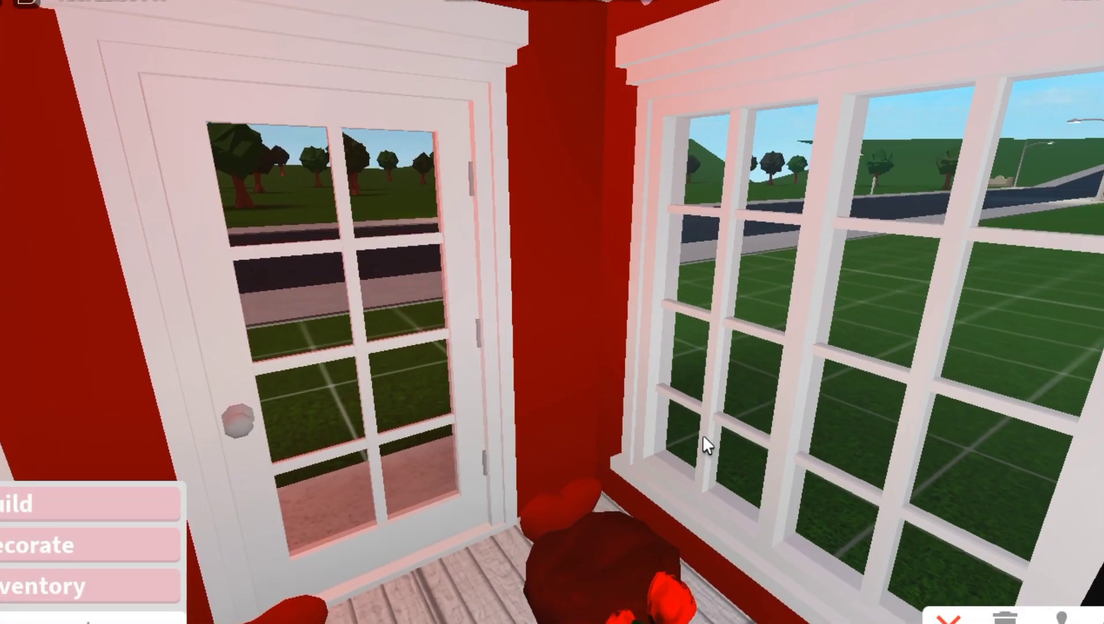
{"action": "scroll", "coordinate": [703, 437], "scroll_direction": "up", "scroll_amount": 4}
{"action": "key", "text": "s"}
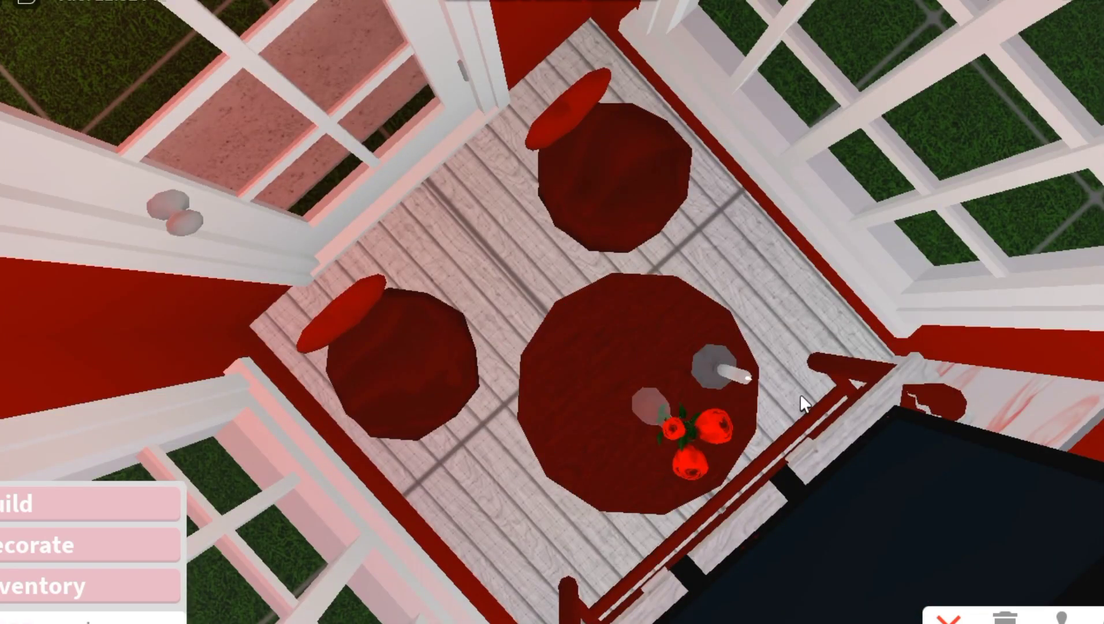
View the ground storey from outside past the mailbox and side window, and finish facing the tower's front.
{"action": "key", "text": "w"}
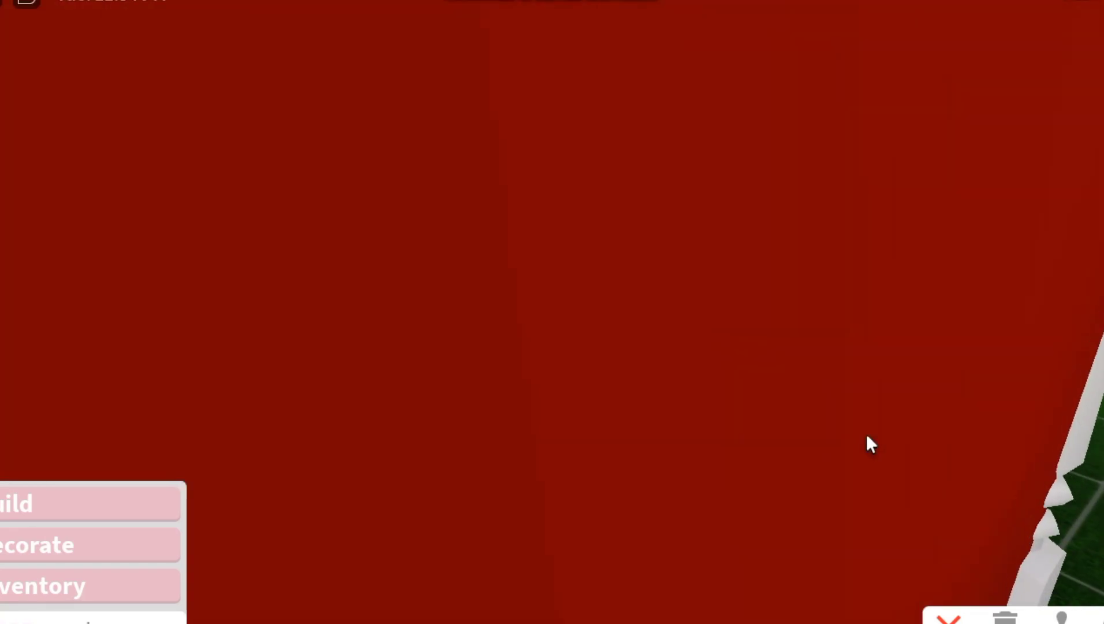
{"action": "key", "text": "s"}
{"action": "key", "text": "a"}
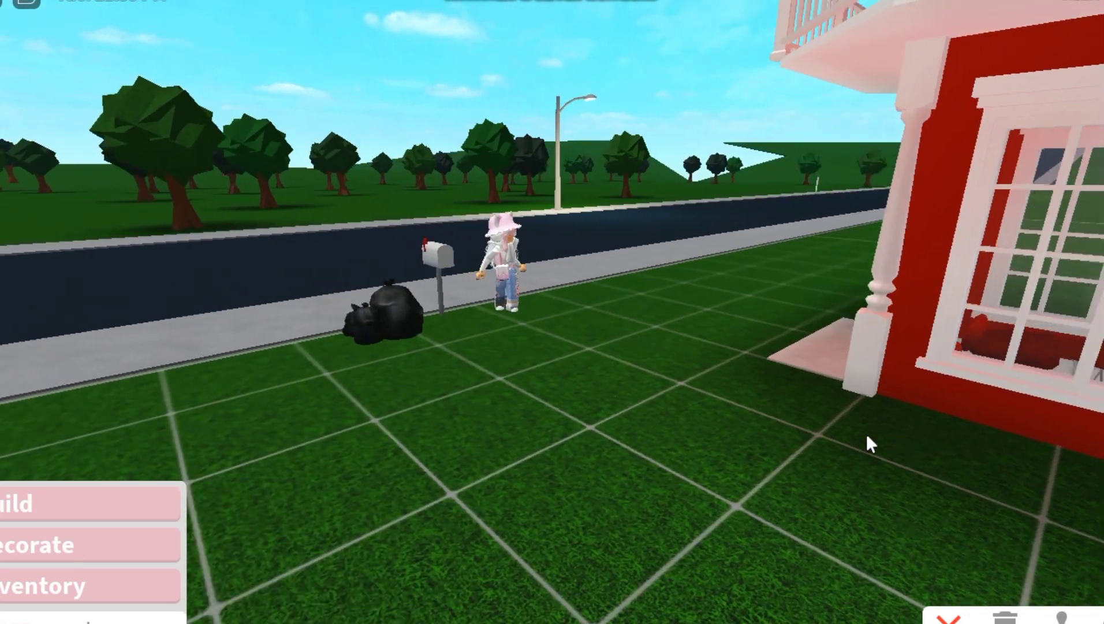
{"action": "key", "text": "a"}
{"action": "key", "text": "w"}
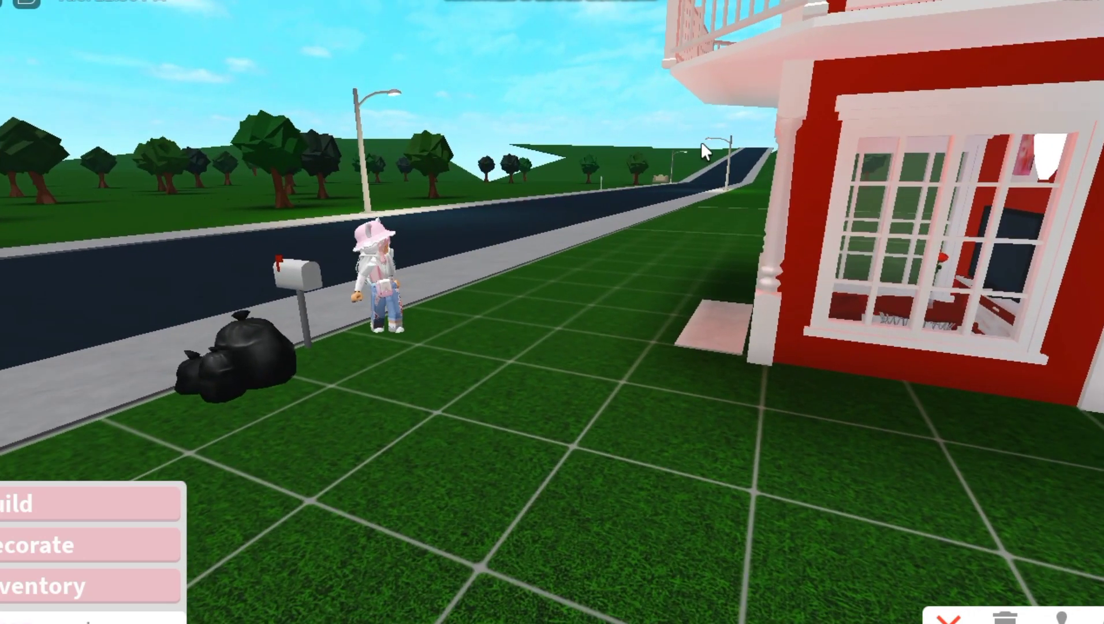
{"action": "key", "text": "d"}
{"action": "key", "text": "a"}
{"action": "key", "text": "w"}
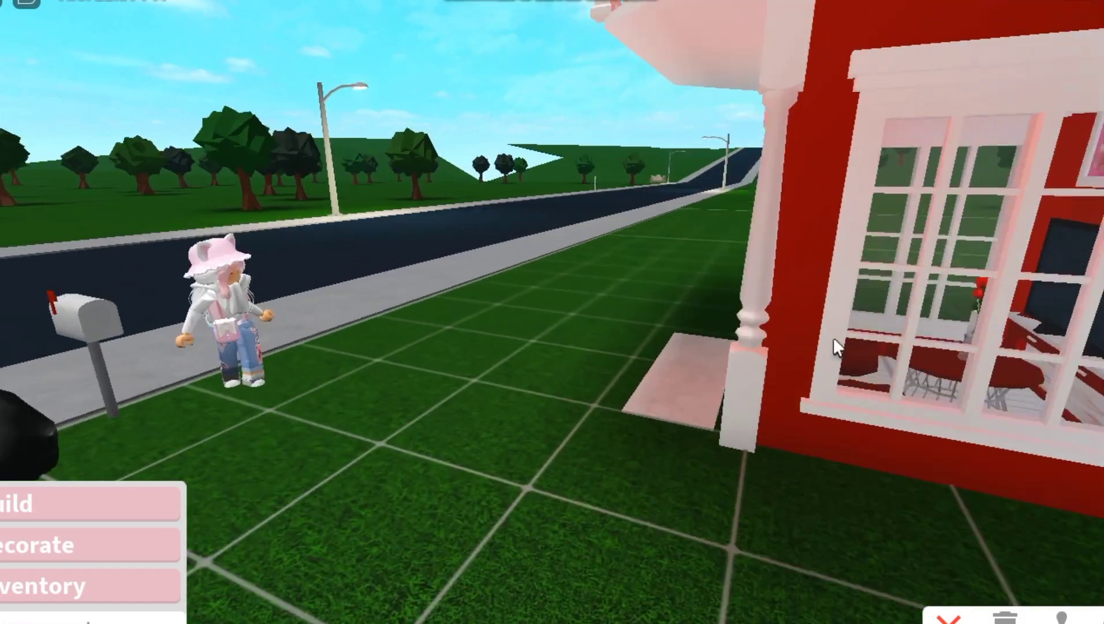
{"action": "key", "text": "a"}
{"action": "key", "text": "s"}
{"action": "key", "text": "w"}
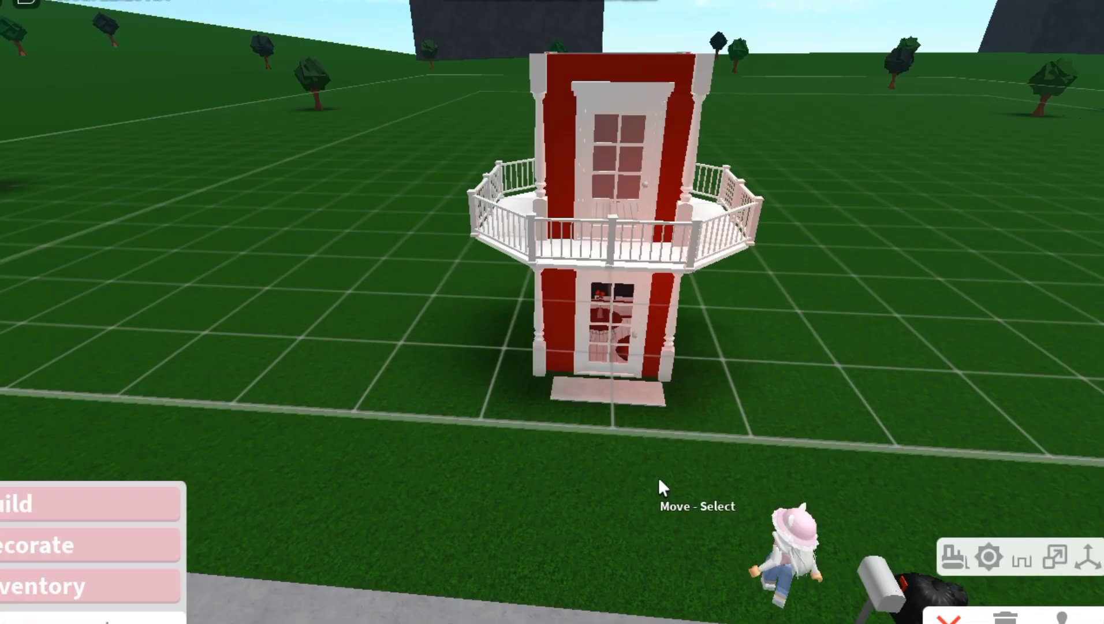
Place an Arched Counter in the back corner of the second-storey room and a Hygienic Shower beside it.
{"action": "scroll", "coordinate": [659, 477], "scroll_direction": "up", "scroll_amount": 5}
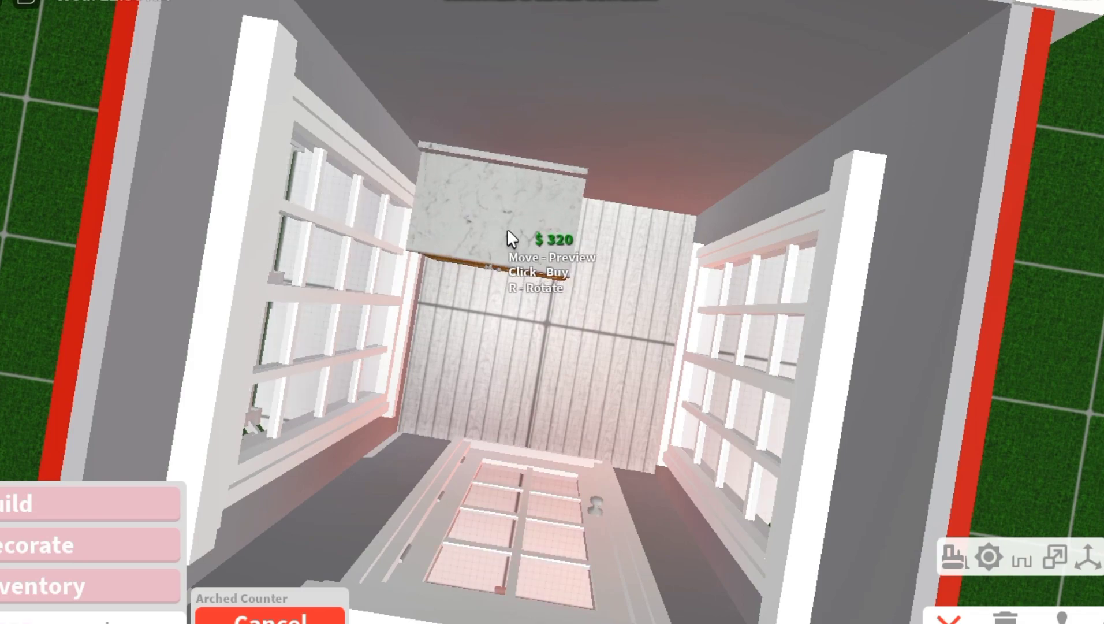
{"action": "left_click", "coordinate": [507, 228]}
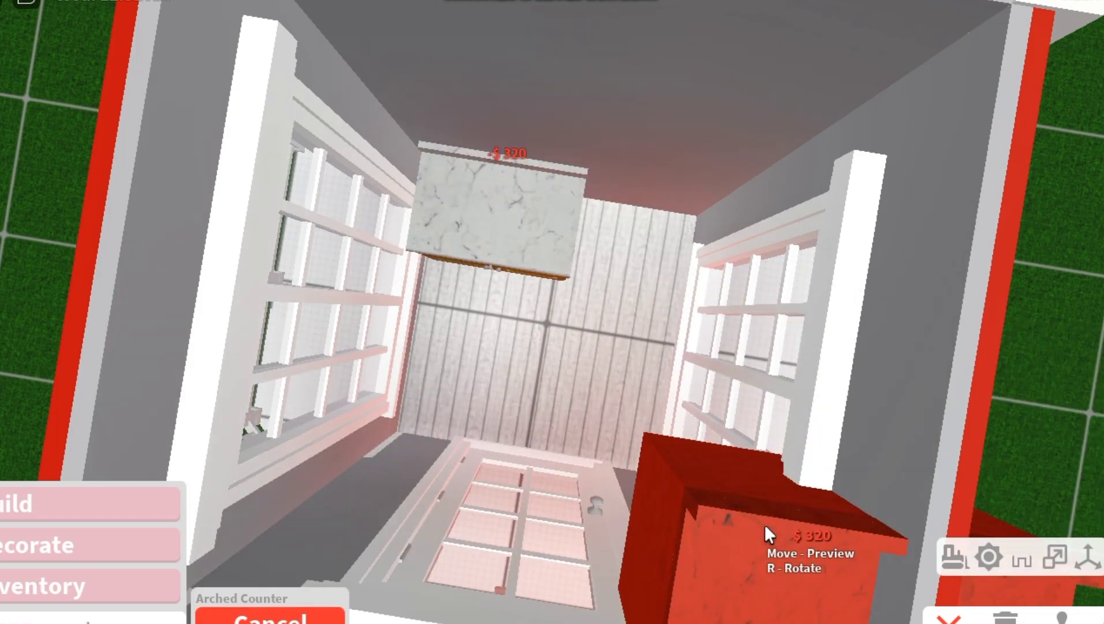
{"action": "left_click", "coordinate": [114, 549]}
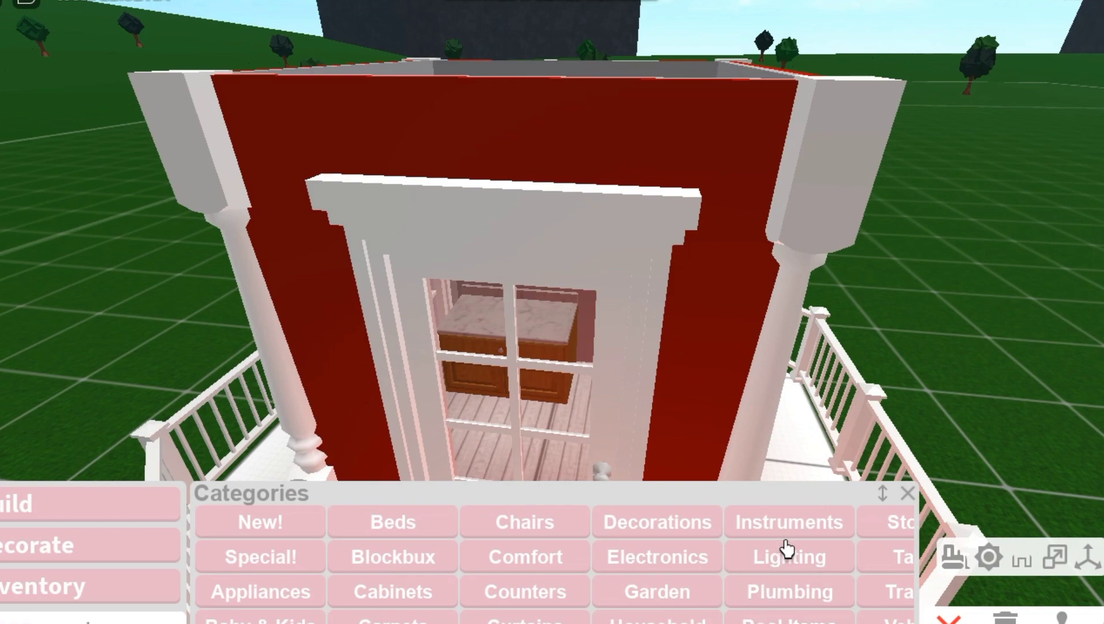
{"action": "left_click", "coordinate": [789, 592]}
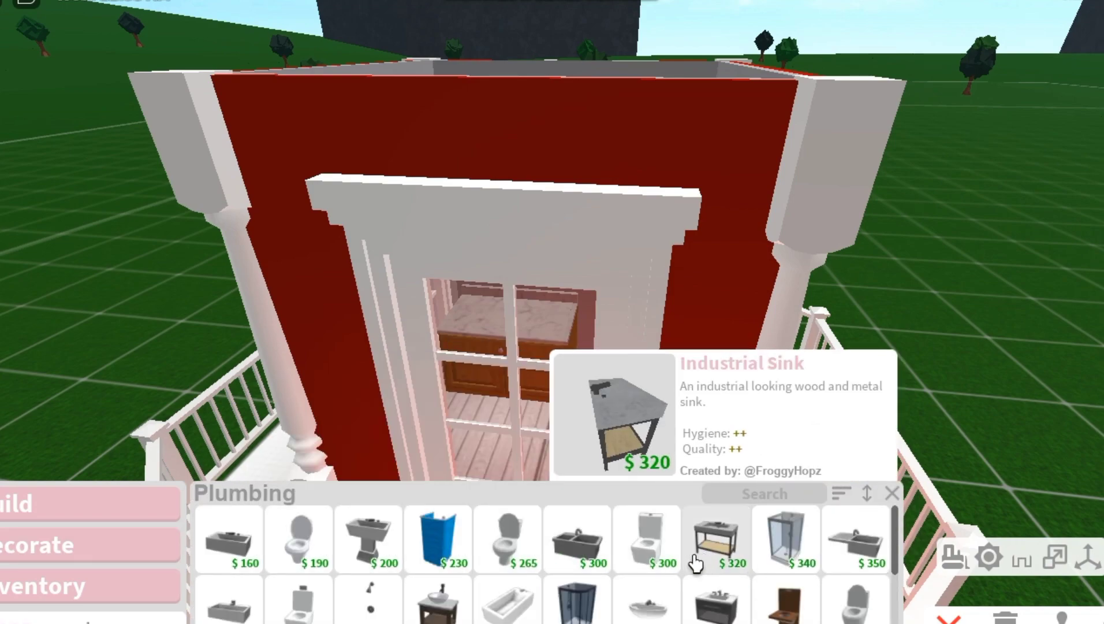
{"action": "left_click", "coordinate": [777, 542]}
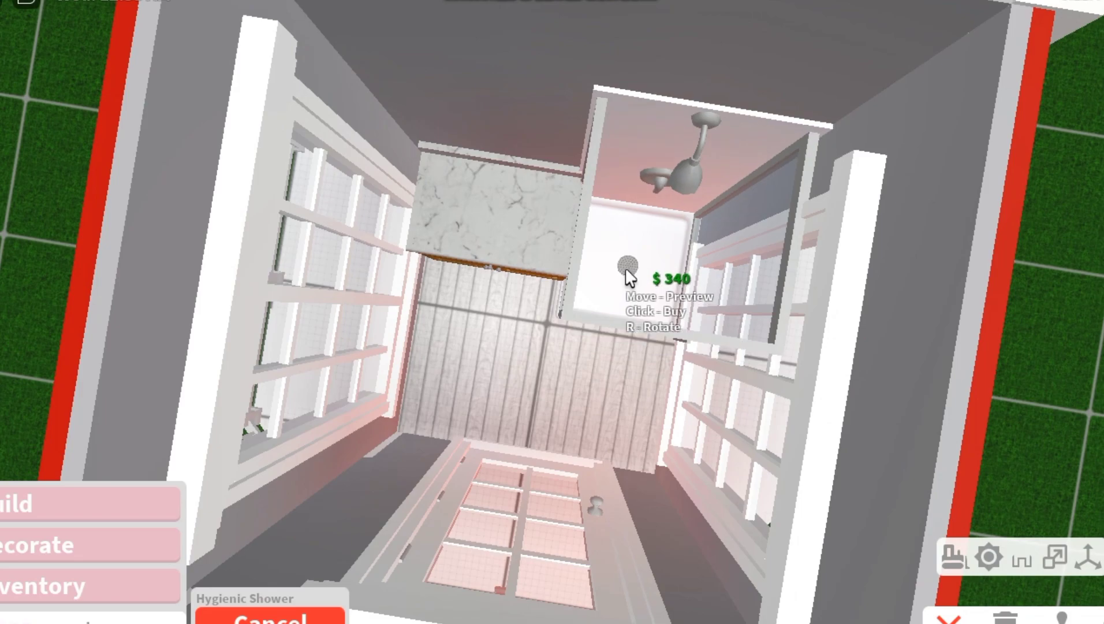
{"action": "left_click", "coordinate": [627, 273]}
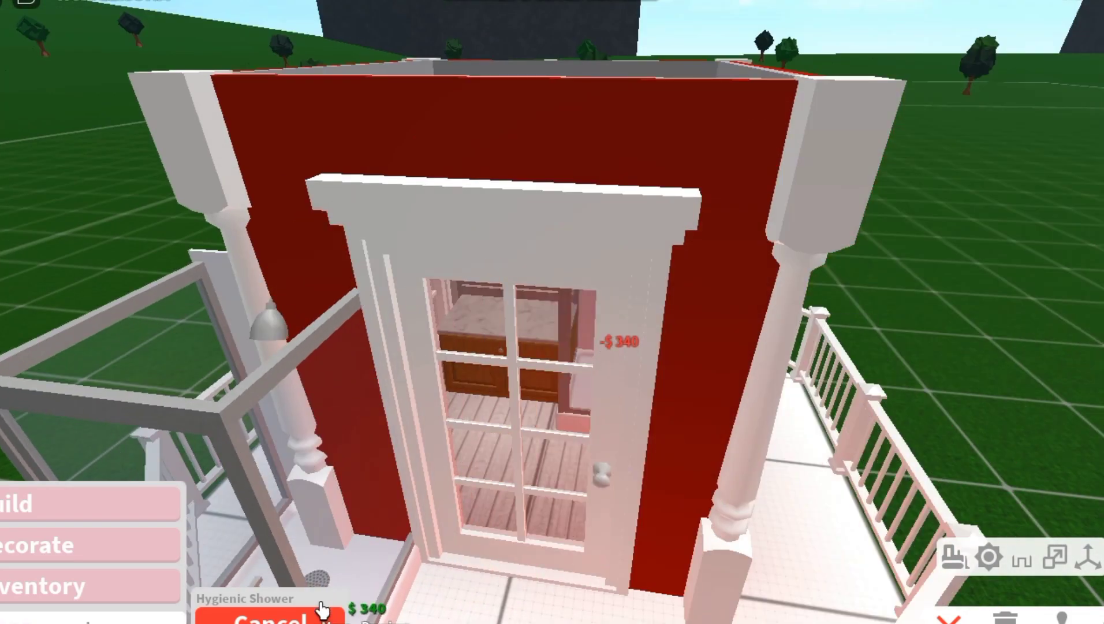
{"action": "left_click", "coordinate": [324, 610]}
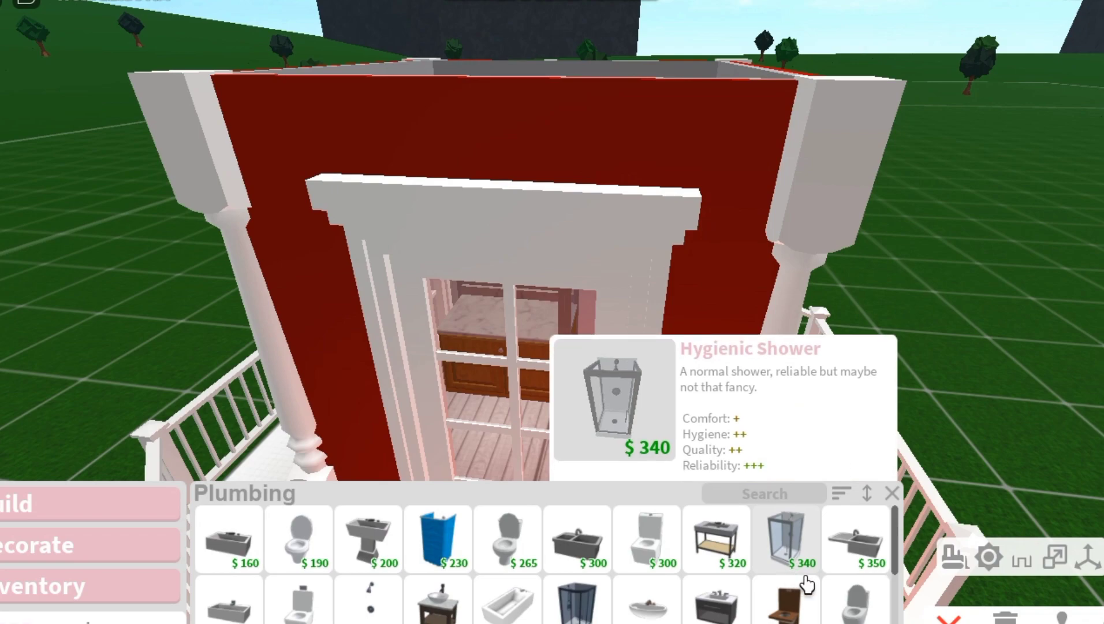
Choose the Tilt Toilet and rotate it near the second-storey room's door so its tank faces away from the counter.
{"action": "left_click", "coordinate": [657, 542]}
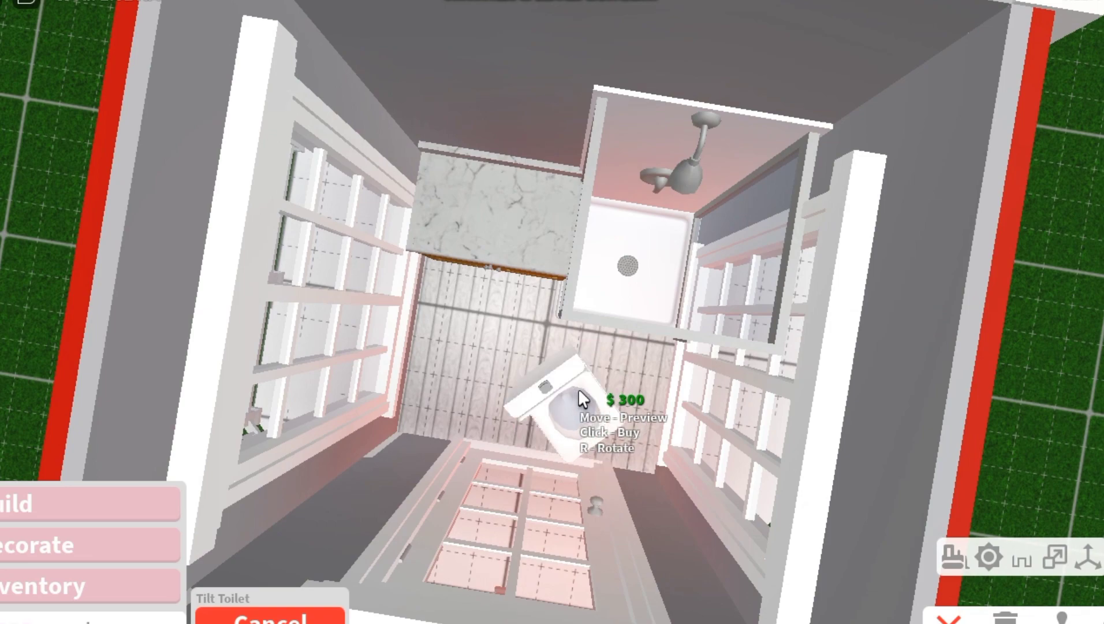
{"action": "key", "text": "r"}
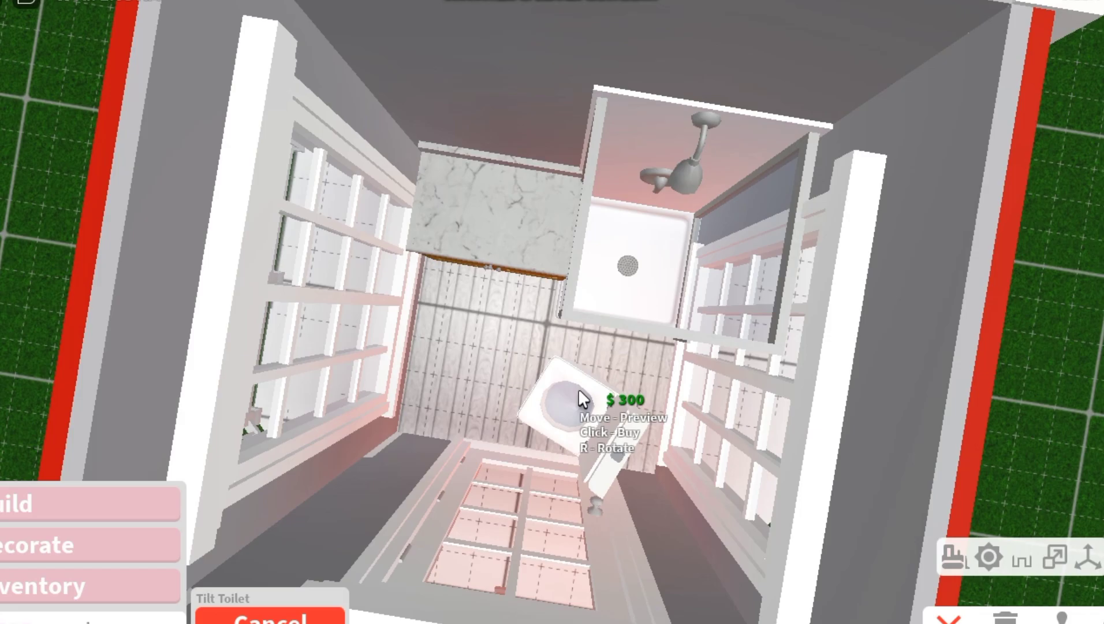
{"action": "key", "text": "a"}
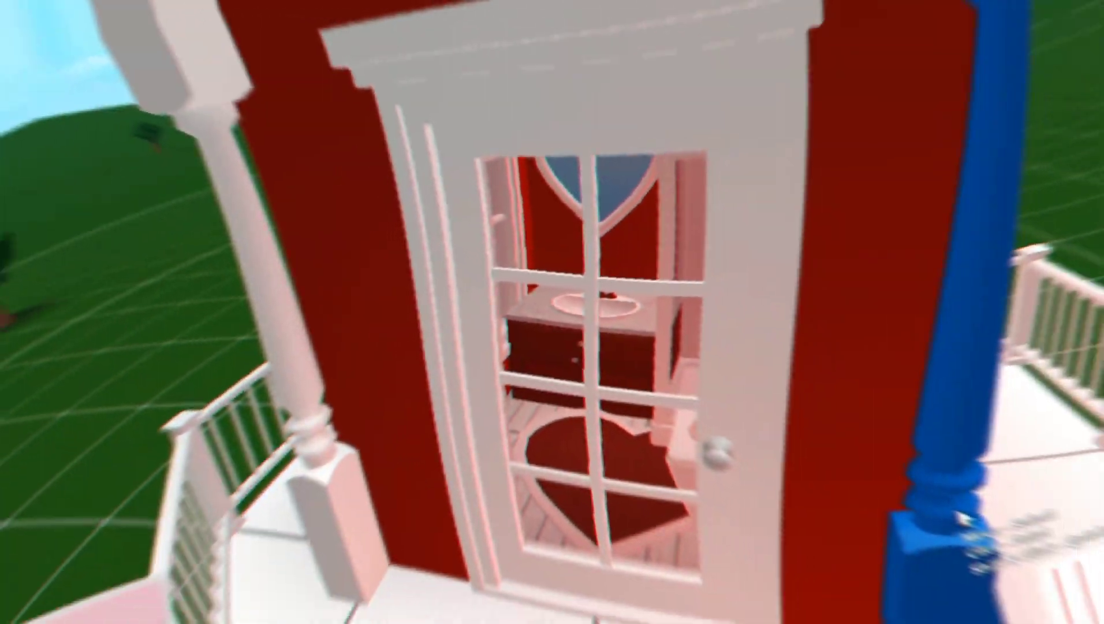
Examine the second-storey bathroom's sink, heart mirror, string lights, shower, toilet and heart rug from the balcony and from above.
{"action": "scroll", "coordinate": [877, 538], "scroll_direction": "down", "scroll_amount": 5}
{"action": "scroll", "coordinate": [733, 454], "scroll_direction": "up", "scroll_amount": 6}
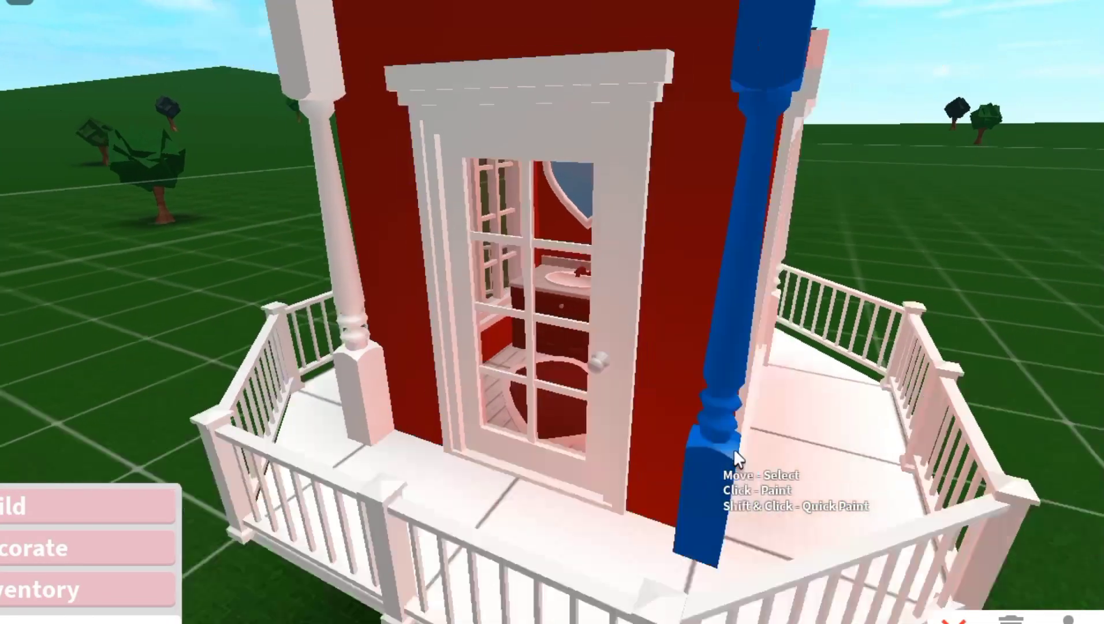
{"action": "scroll", "coordinate": [734, 448], "scroll_direction": "down", "scroll_amount": 4}
{"action": "scroll", "coordinate": [733, 447], "scroll_direction": "up", "scroll_amount": 3}
{"action": "scroll", "coordinate": [737, 458], "scroll_direction": "up", "scroll_amount": 6}
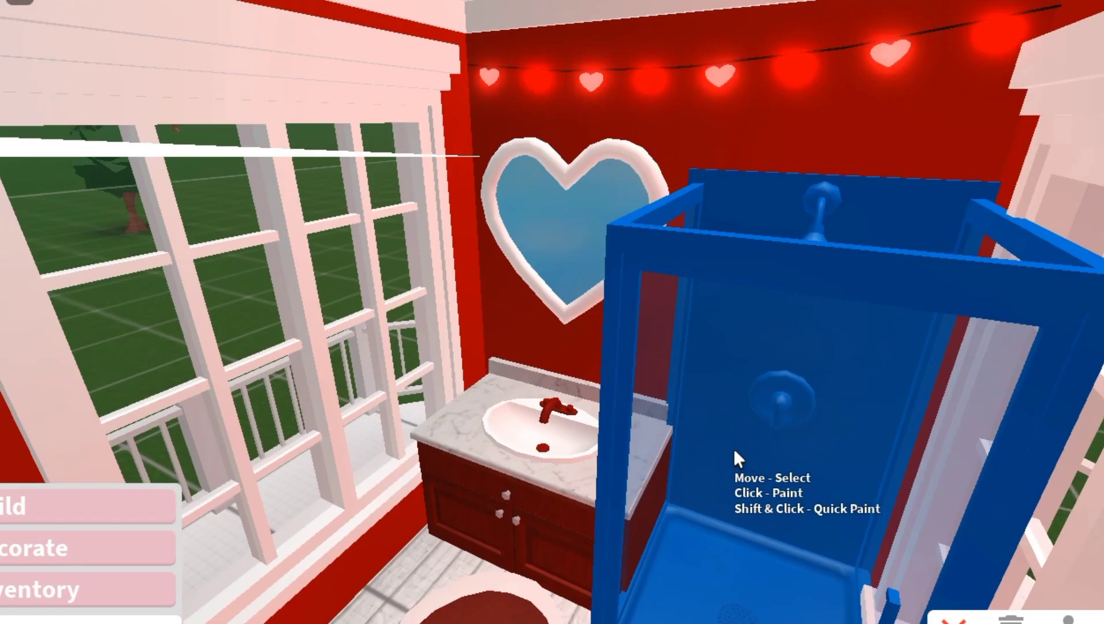
{"action": "scroll", "coordinate": [737, 458], "scroll_direction": "down", "scroll_amount": 3}
{"action": "scroll", "coordinate": [753, 300], "scroll_direction": "up", "scroll_amount": 4}
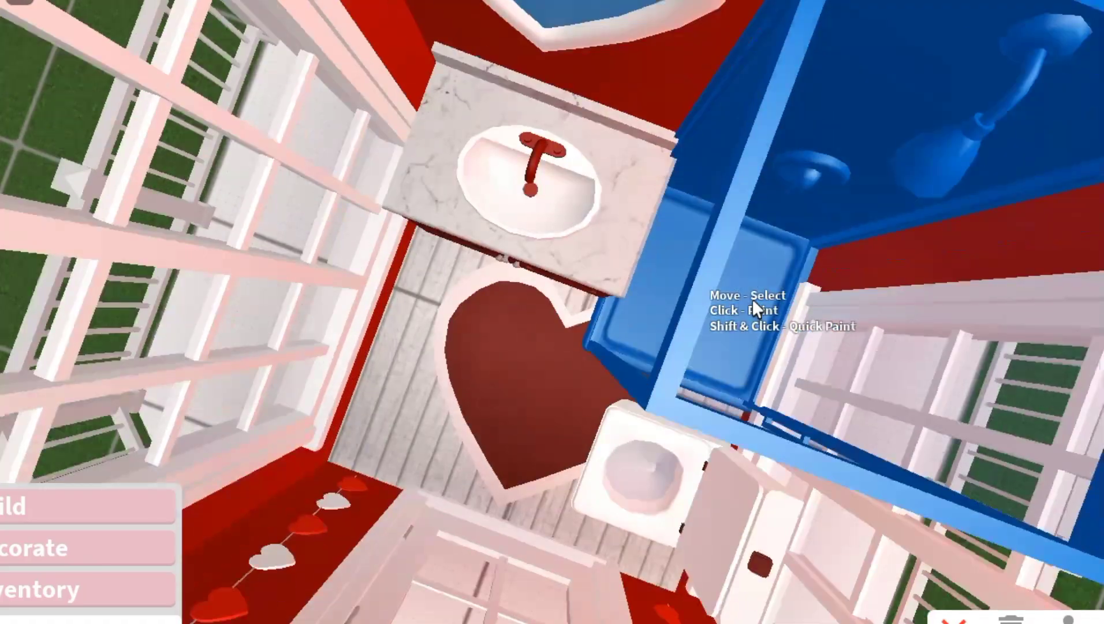
{"action": "scroll", "coordinate": [753, 299], "scroll_direction": "down", "scroll_amount": 6}
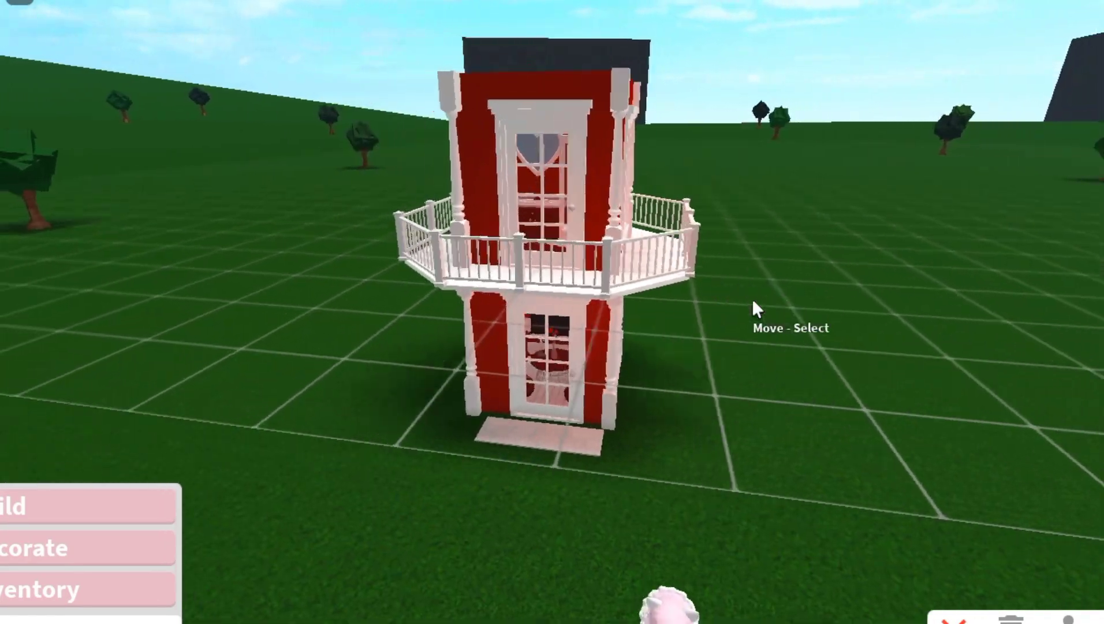
View the tower's front with its third storey added, checking the new balcony and the empty room behind its door.
{"action": "scroll", "coordinate": [795, 320], "scroll_direction": "up", "scroll_amount": 2}
{"action": "left_click", "coordinate": [1097, 620]}
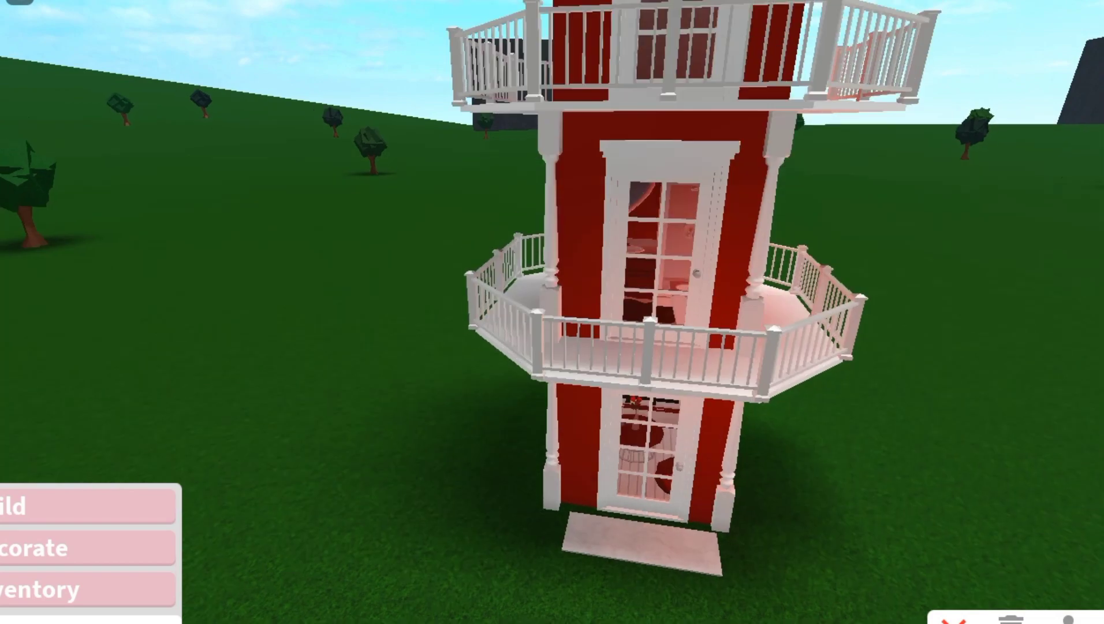
{"action": "key", "text": "d"}
{"action": "key", "text": "a"}
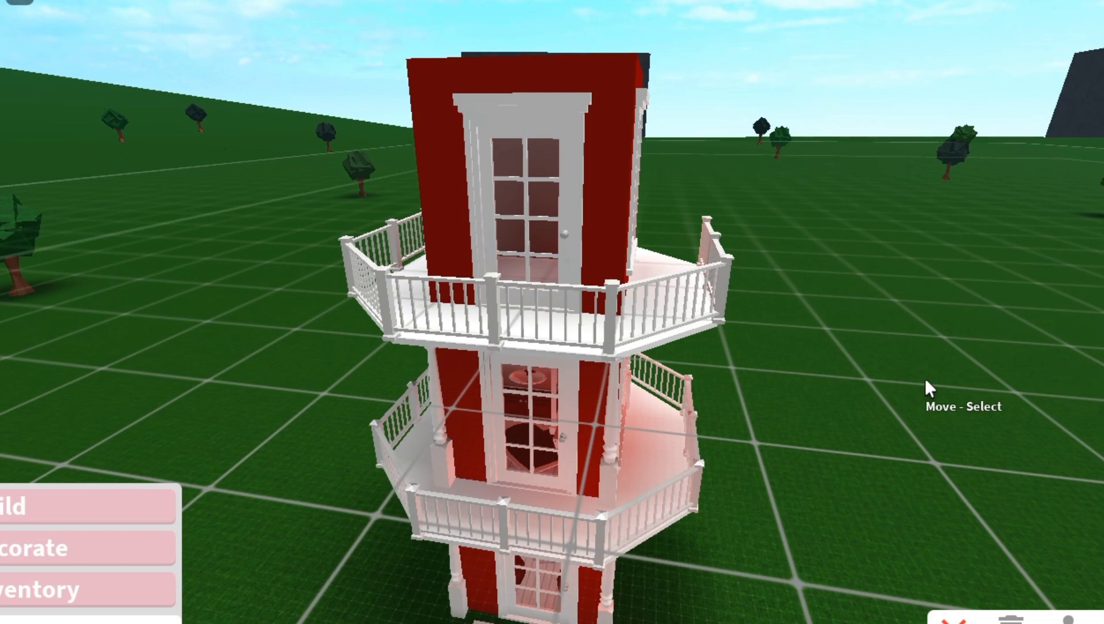
{"action": "scroll", "coordinate": [710, 386], "scroll_direction": "up", "scroll_amount": 6}
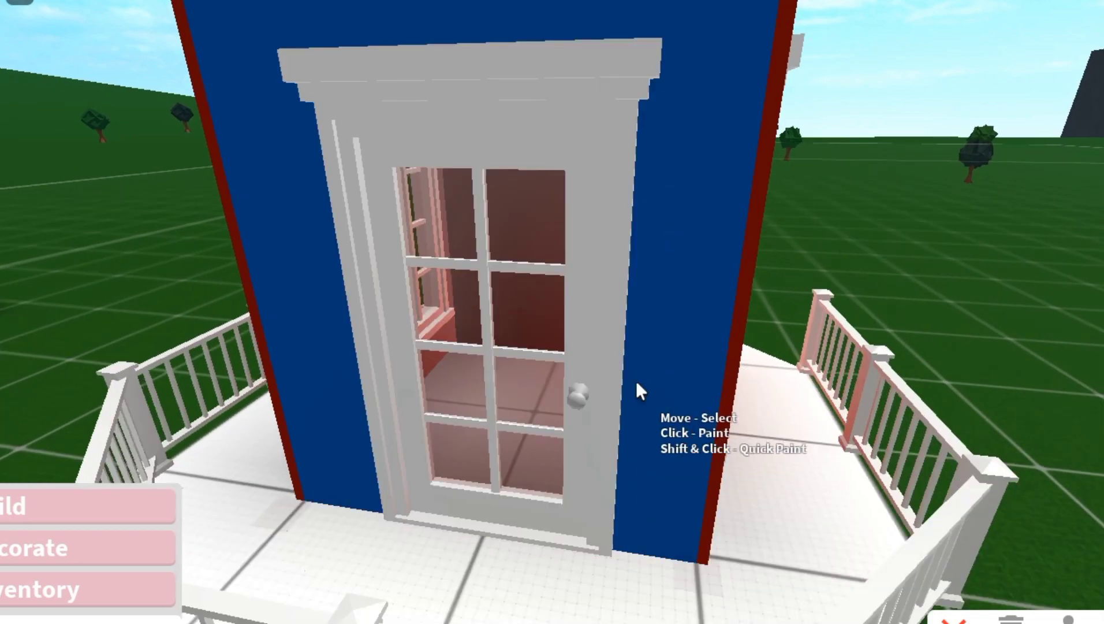
{"action": "scroll", "coordinate": [865, 357], "scroll_direction": "down", "scroll_amount": 6}
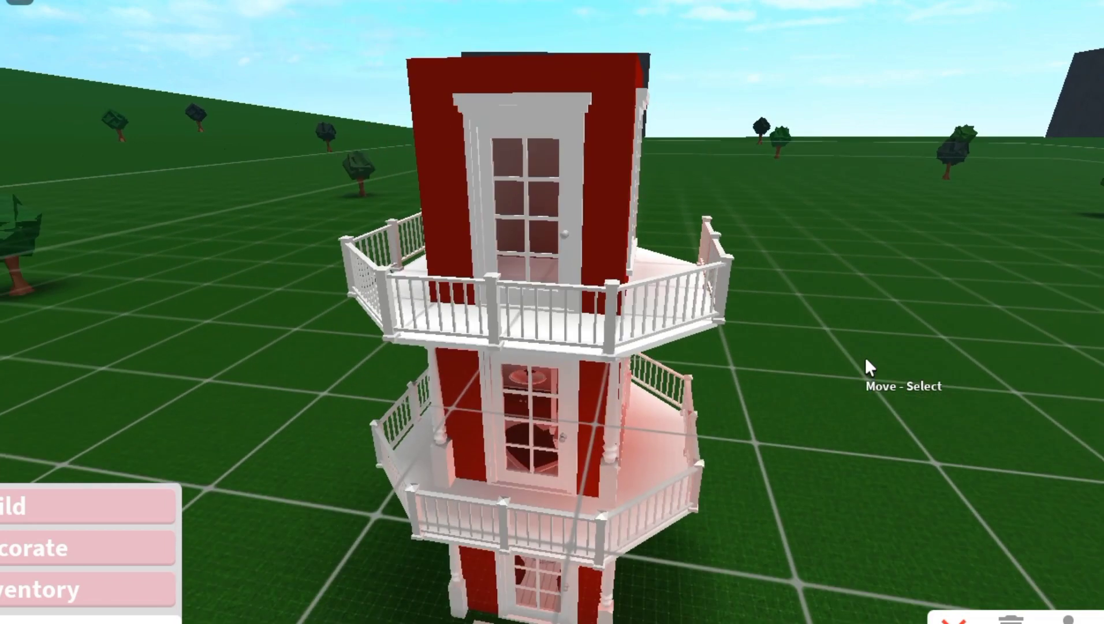
{"action": "scroll", "coordinate": [865, 357], "scroll_direction": "down", "scroll_amount": 4}
Examine the third-storey kitchen's windows, marble counter, stove, range hood and free floor from the door and from above.
{"action": "scroll", "coordinate": [873, 351], "scroll_direction": "up", "scroll_amount": 6}
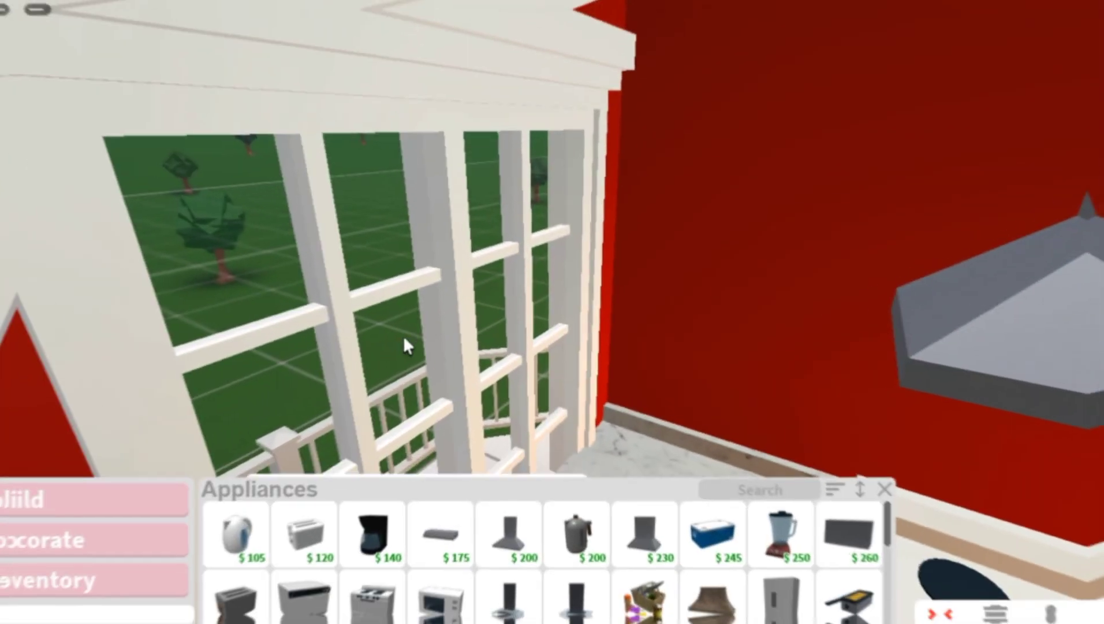
{"action": "scroll", "coordinate": [324, 289], "scroll_direction": "down", "scroll_amount": 3}
{"action": "scroll", "coordinate": [250, 229], "scroll_direction": "up", "scroll_amount": 2}
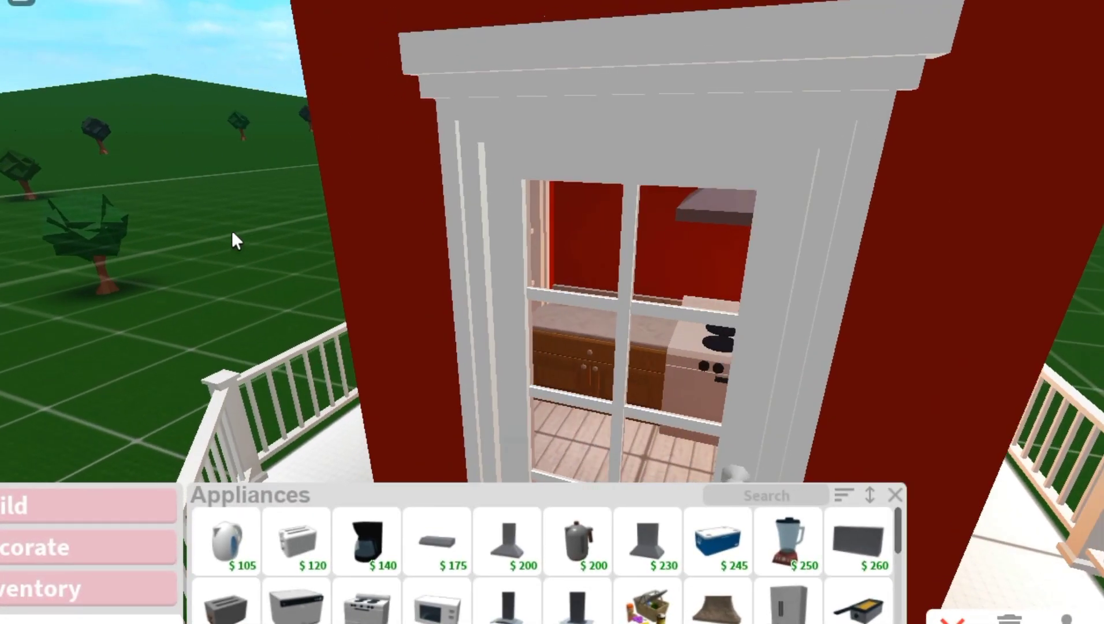
{"action": "scroll", "coordinate": [670, 260], "scroll_direction": "up", "scroll_amount": 3}
{"action": "scroll", "coordinate": [670, 260], "scroll_direction": "down", "scroll_amount": 1}
{"action": "scroll", "coordinate": [668, 257], "scroll_direction": "up", "scroll_amount": 3}
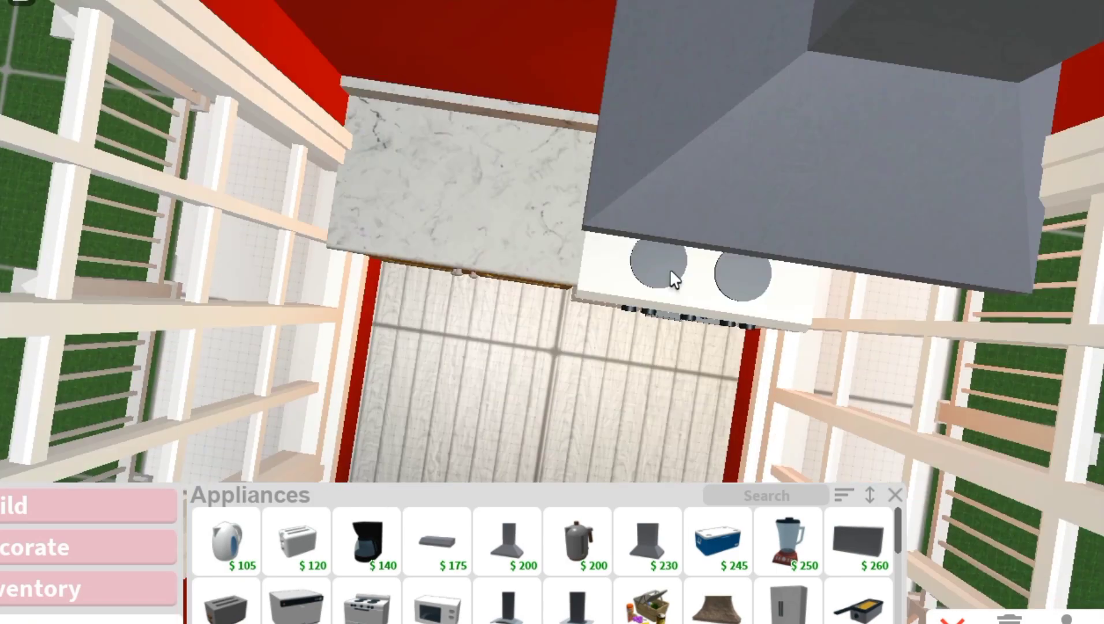
{"action": "scroll", "coordinate": [470, 133], "scroll_direction": "down", "scroll_amount": 3}
{"action": "scroll", "coordinate": [472, 180], "scroll_direction": "up", "scroll_amount": 3}
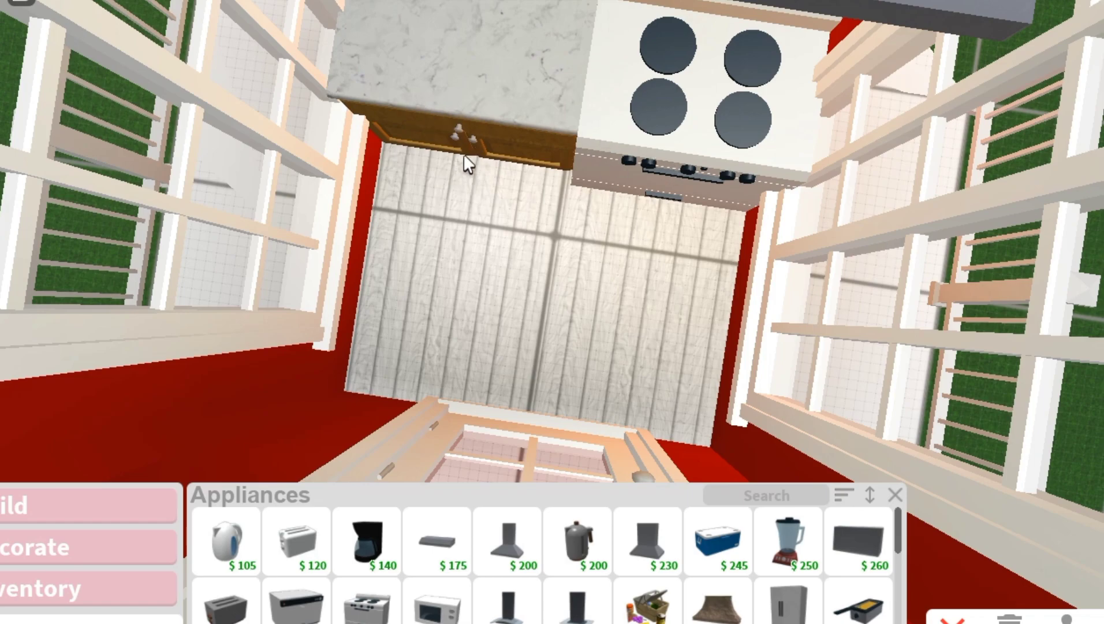
{"action": "scroll", "coordinate": [414, 122], "scroll_direction": "down", "scroll_amount": 5}
{"action": "left_click", "coordinate": [148, 567]}
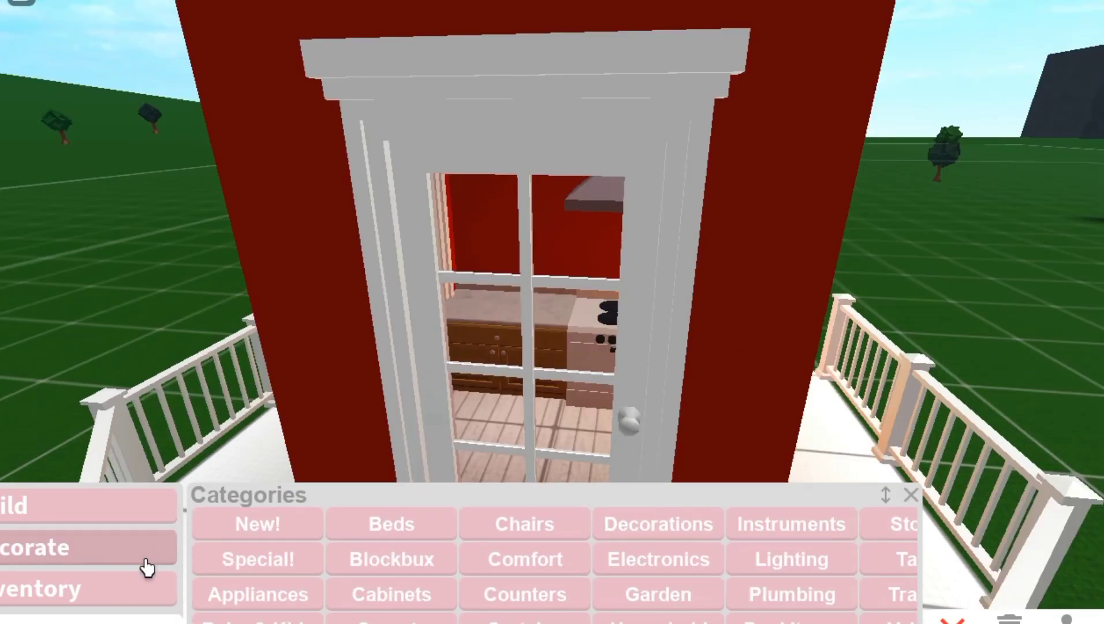
{"action": "left_click", "coordinate": [149, 566]}
{"action": "scroll", "coordinate": [419, 223], "scroll_direction": "up", "scroll_amount": 5}
{"action": "key", "text": "w"}
{"action": "key", "text": "s"}
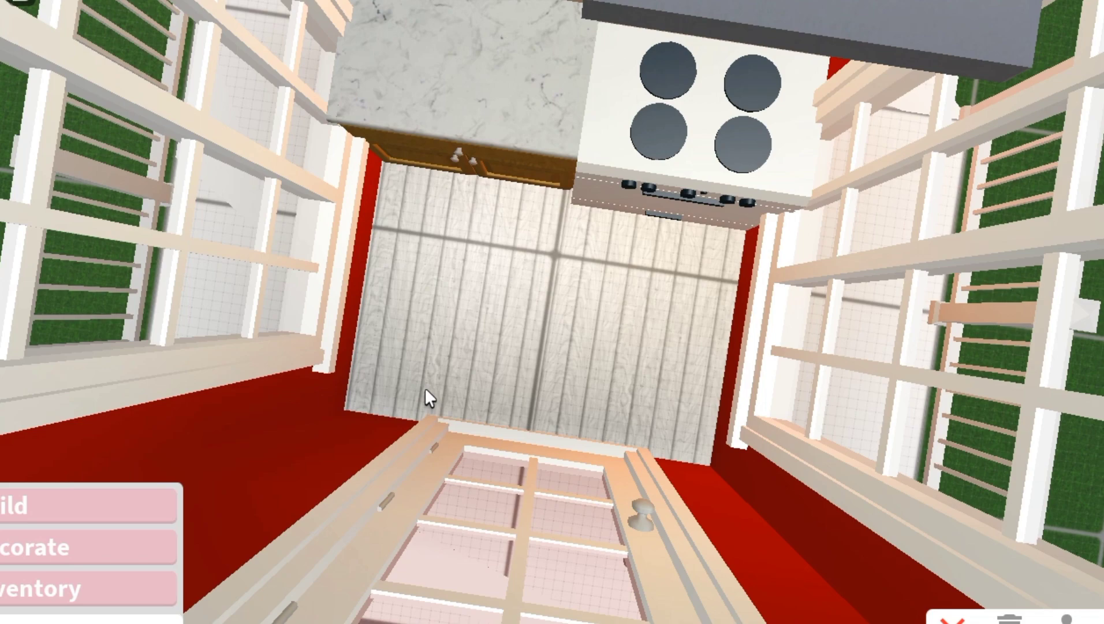
{"action": "left_click", "coordinate": [92, 563]}
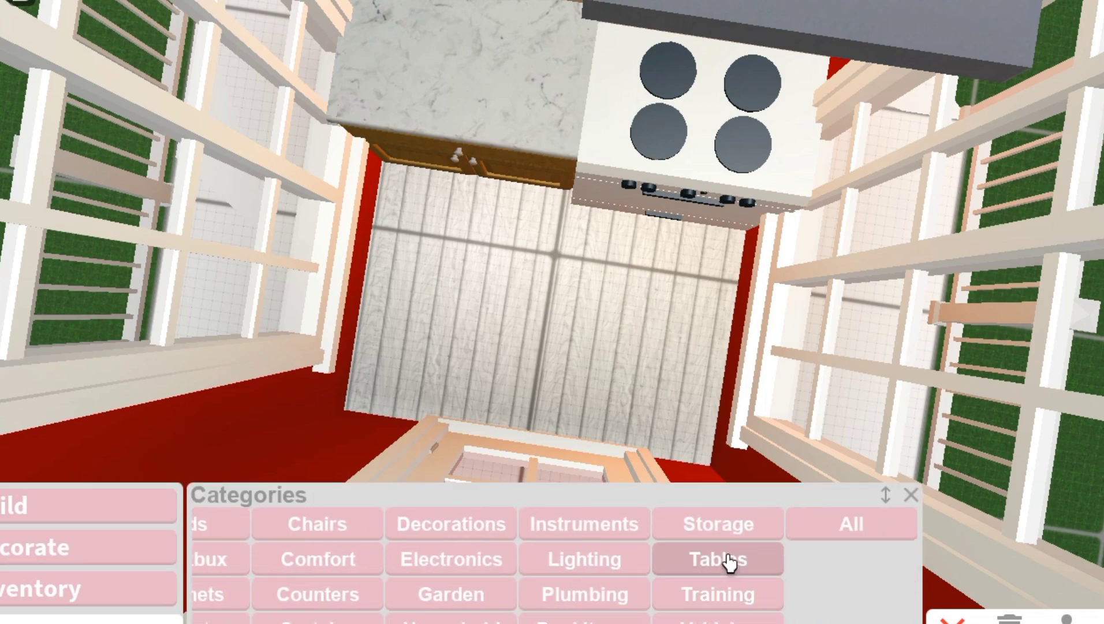
{"action": "left_click", "coordinate": [730, 559]}
{"action": "scroll", "coordinate": [668, 537], "scroll_direction": "down", "scroll_amount": 5}
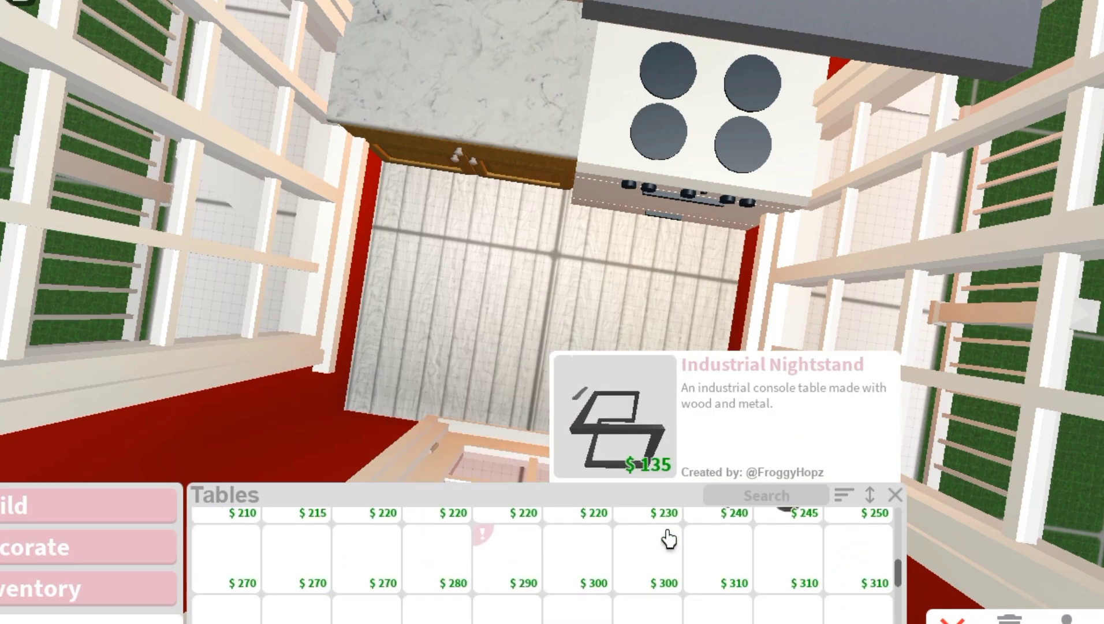
{"action": "scroll", "coordinate": [668, 538], "scroll_direction": "down", "scroll_amount": 3}
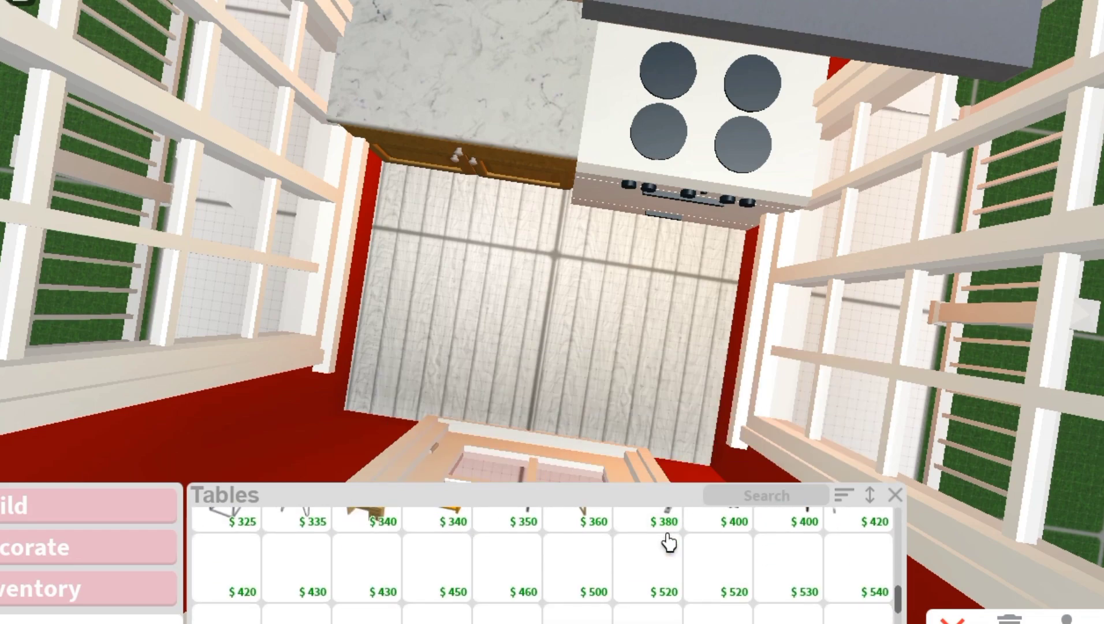
{"action": "left_click", "coordinate": [667, 537]}
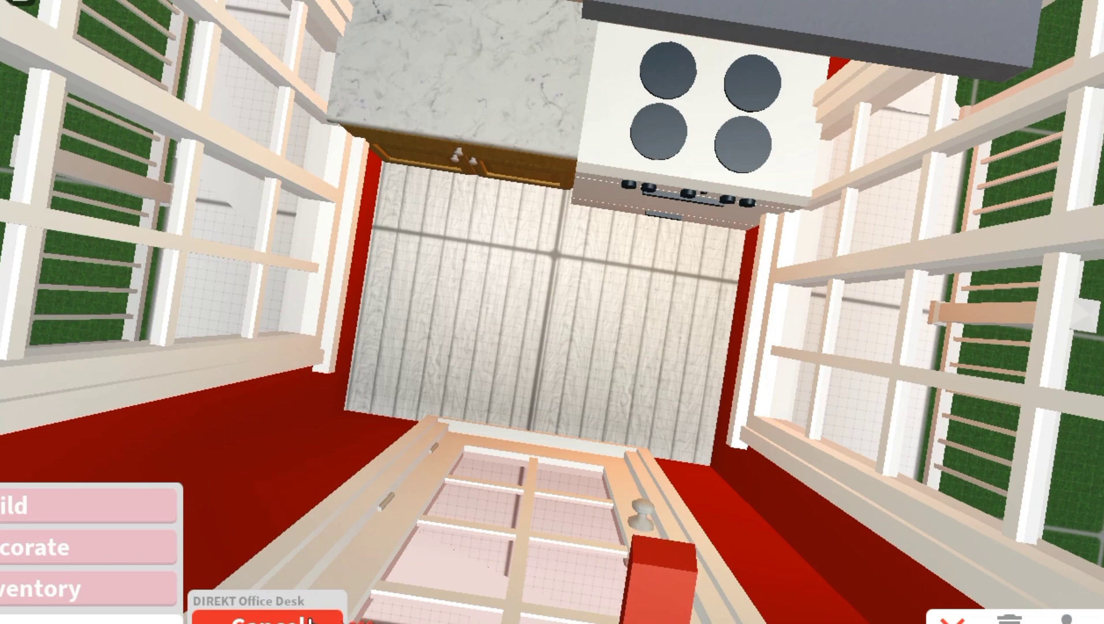
{"action": "left_click", "coordinate": [277, 619]}
Paint the bare back wall of the room above the kitchen with the red copied from a kitchen wall.
{"action": "scroll", "coordinate": [807, 606], "scroll_direction": "down", "scroll_amount": 3}
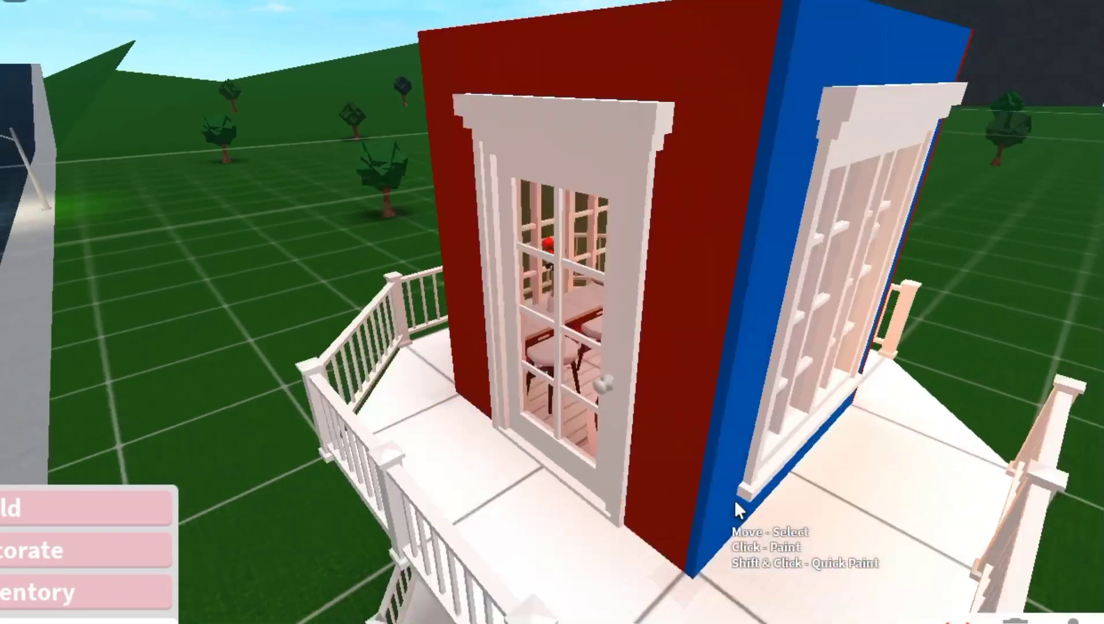
{"action": "scroll", "coordinate": [736, 500], "scroll_direction": "up", "scroll_amount": 5}
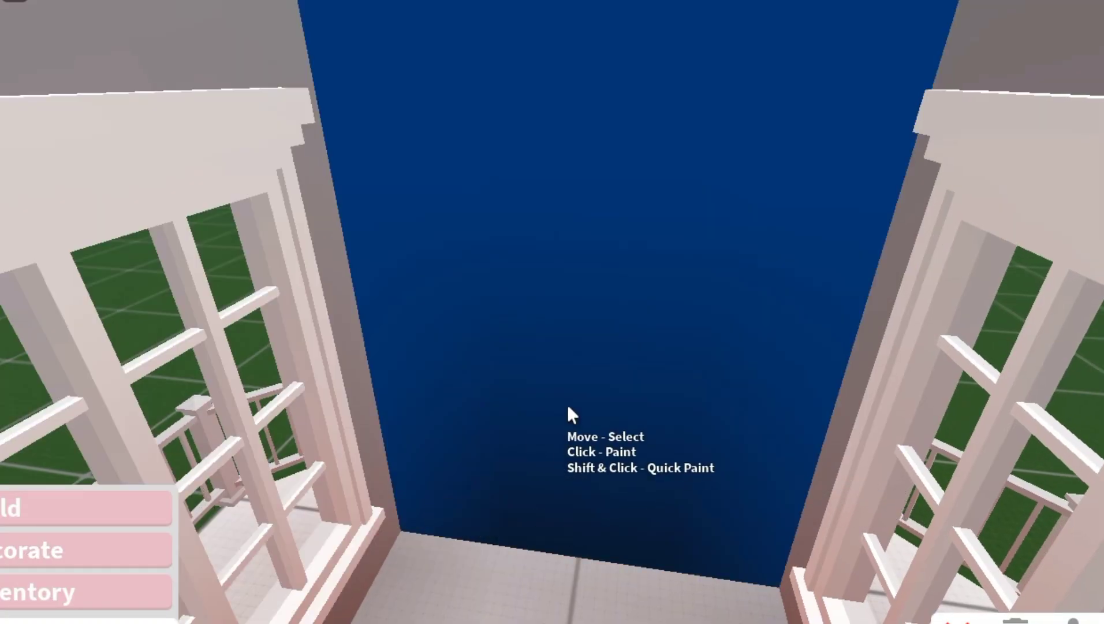
{"action": "left_click", "coordinate": [569, 409]}
{"action": "left_click", "coordinate": [543, 349]}
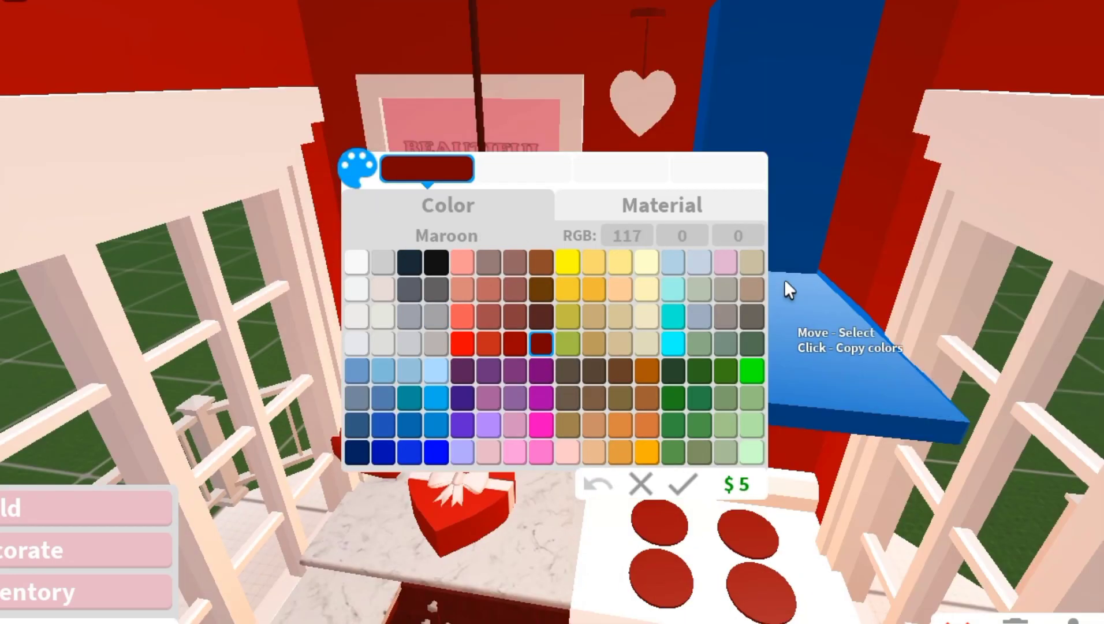
{"action": "left_click", "coordinate": [863, 138]}
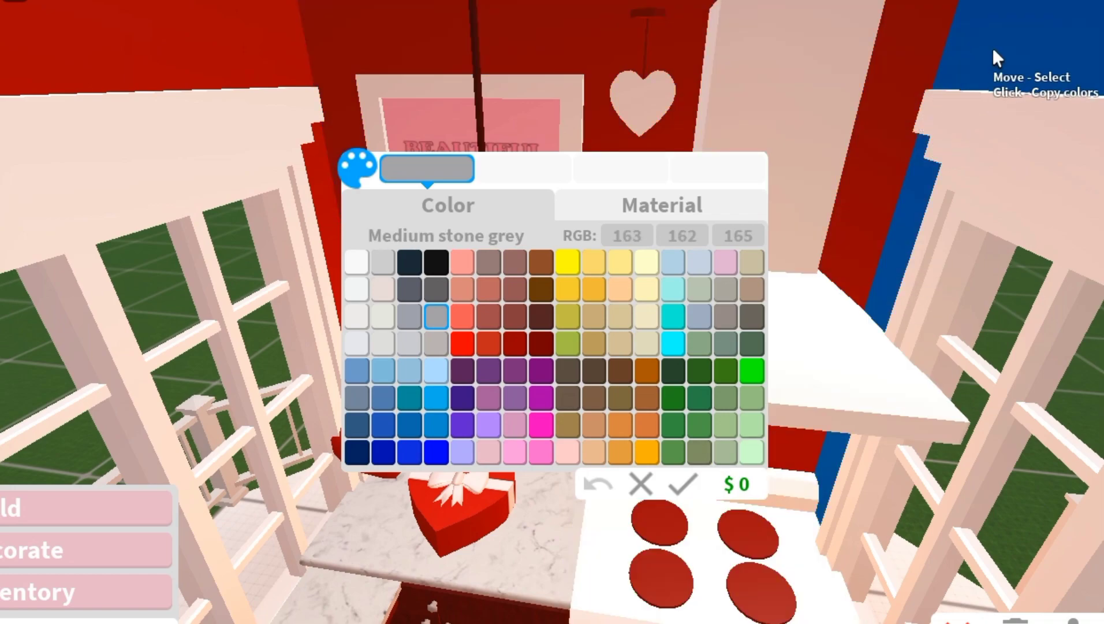
{"action": "left_click", "coordinate": [994, 51]}
{"action": "left_click", "coordinate": [687, 487]}
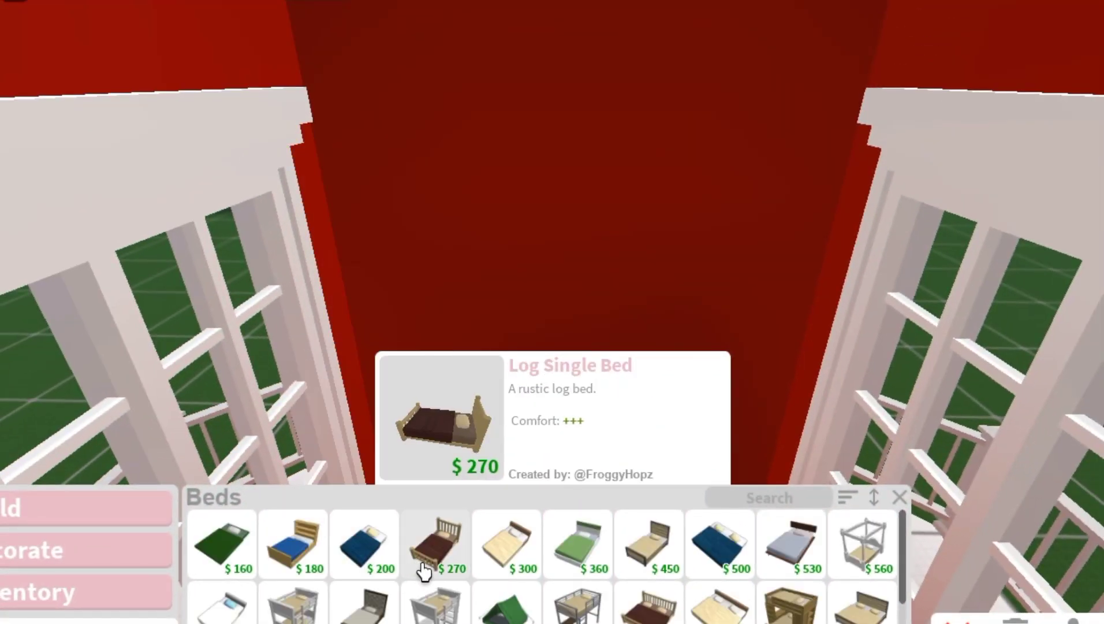
Try the Canopy Single Bed against the back wall of the room above the kitchen, in different orientations.
{"action": "left_click", "coordinate": [864, 543]}
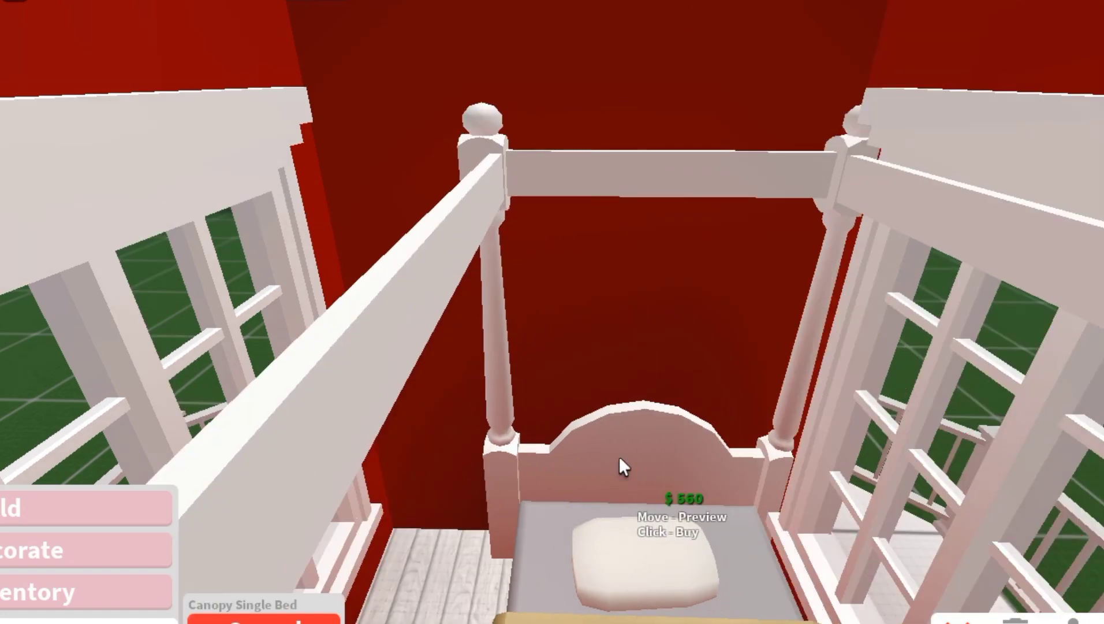
{"action": "scroll", "coordinate": [549, 502], "scroll_direction": "up", "scroll_amount": 5}
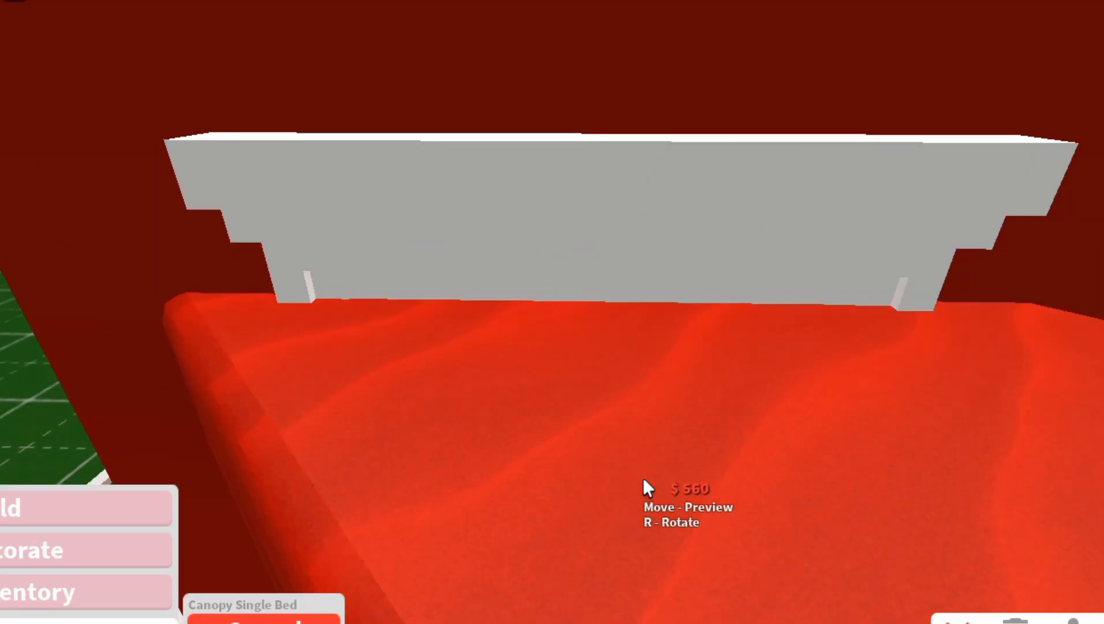
{"action": "scroll", "coordinate": [613, 299], "scroll_direction": "down", "scroll_amount": 5}
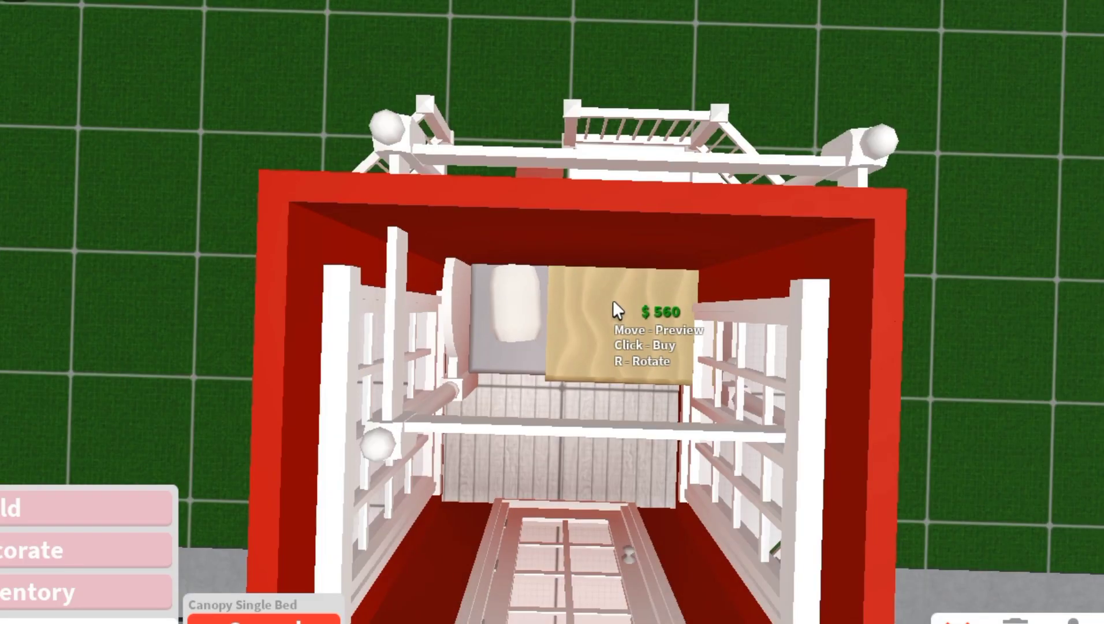
{"action": "scroll", "coordinate": [570, 370], "scroll_direction": "up", "scroll_amount": 5}
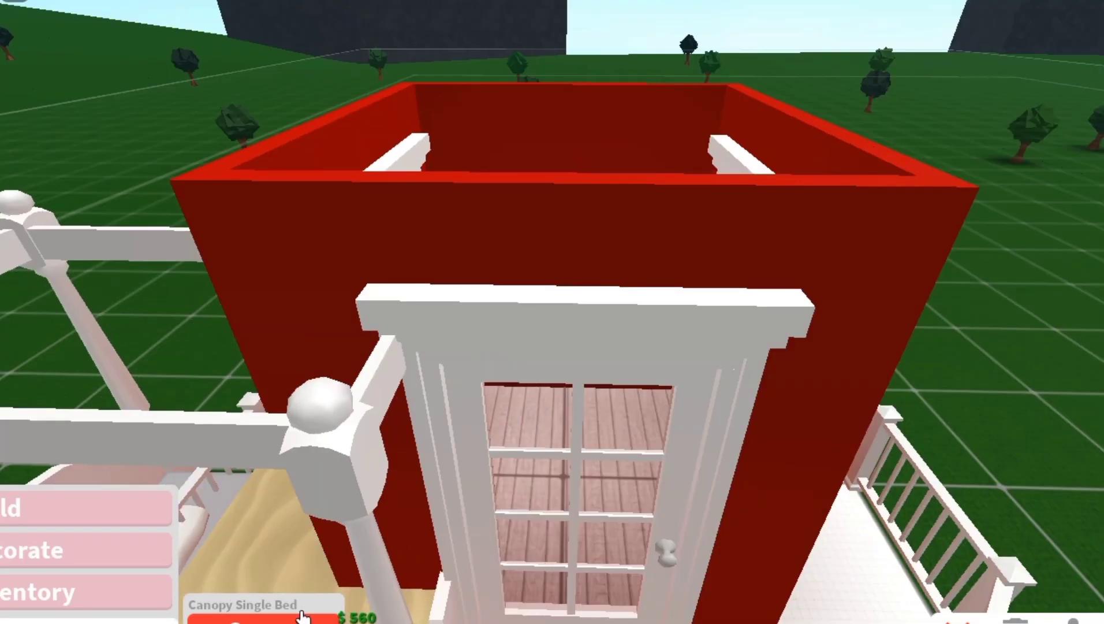
{"action": "left_click", "coordinate": [294, 617]}
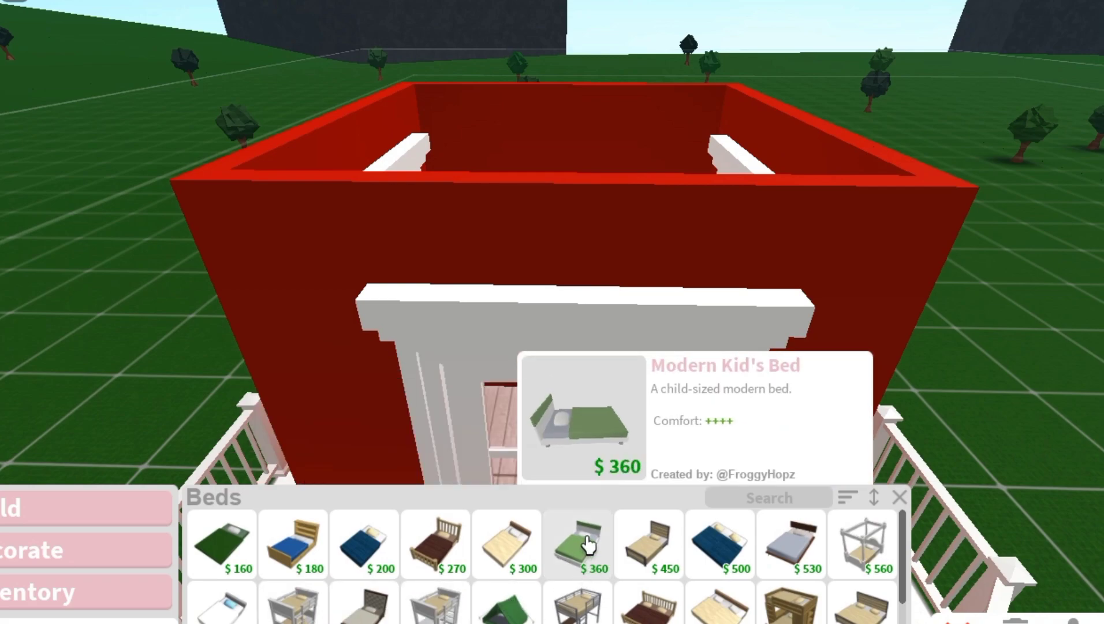
Try the Modern Kid's Bed, Log Single Bed and Modern Single Bed for fit in the top-storey bedroom.
{"action": "left_click", "coordinate": [575, 543]}
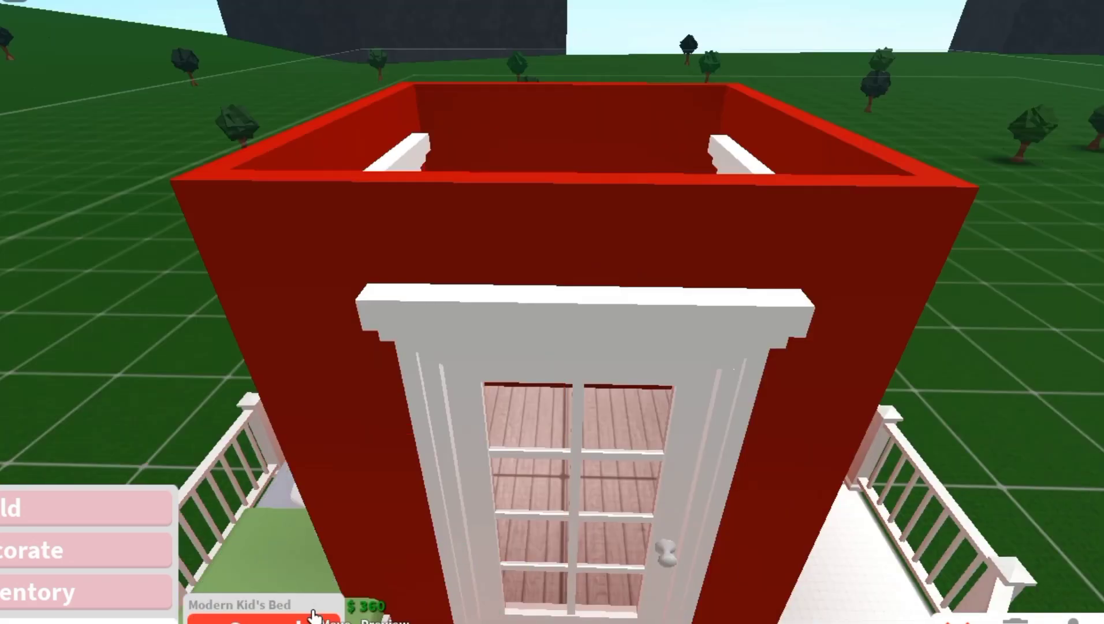
{"action": "left_click", "coordinate": [313, 616]}
{"action": "left_click", "coordinate": [431, 613]}
{"action": "scroll", "coordinate": [480, 474], "scroll_direction": "down", "scroll_amount": 5}
{"action": "scroll", "coordinate": [418, 550], "scroll_direction": "up", "scroll_amount": 5}
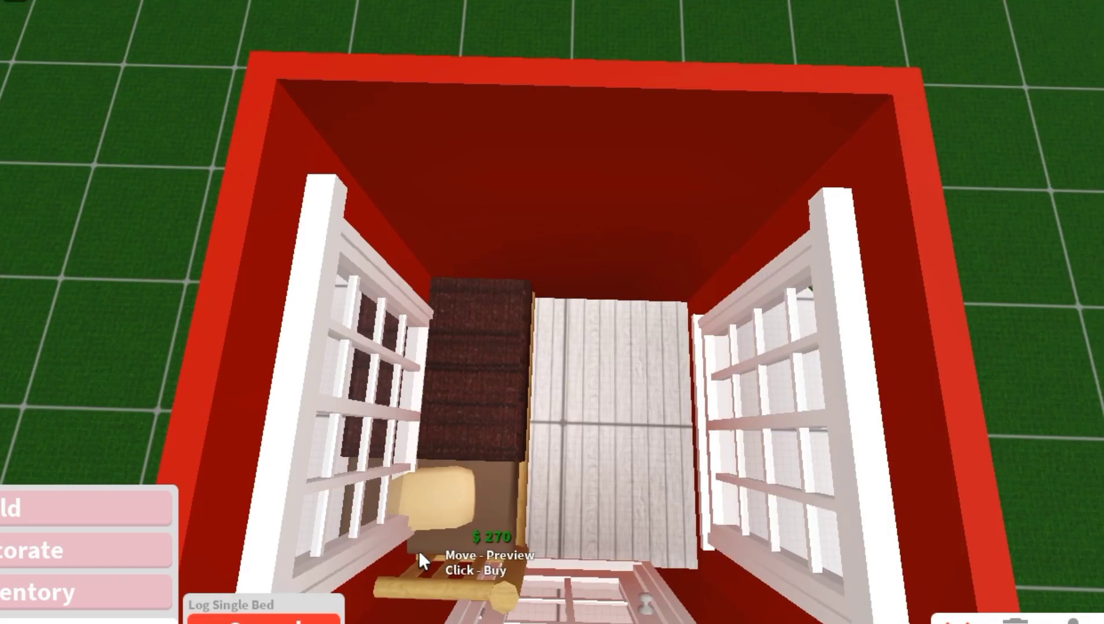
{"action": "left_click", "coordinate": [324, 620]}
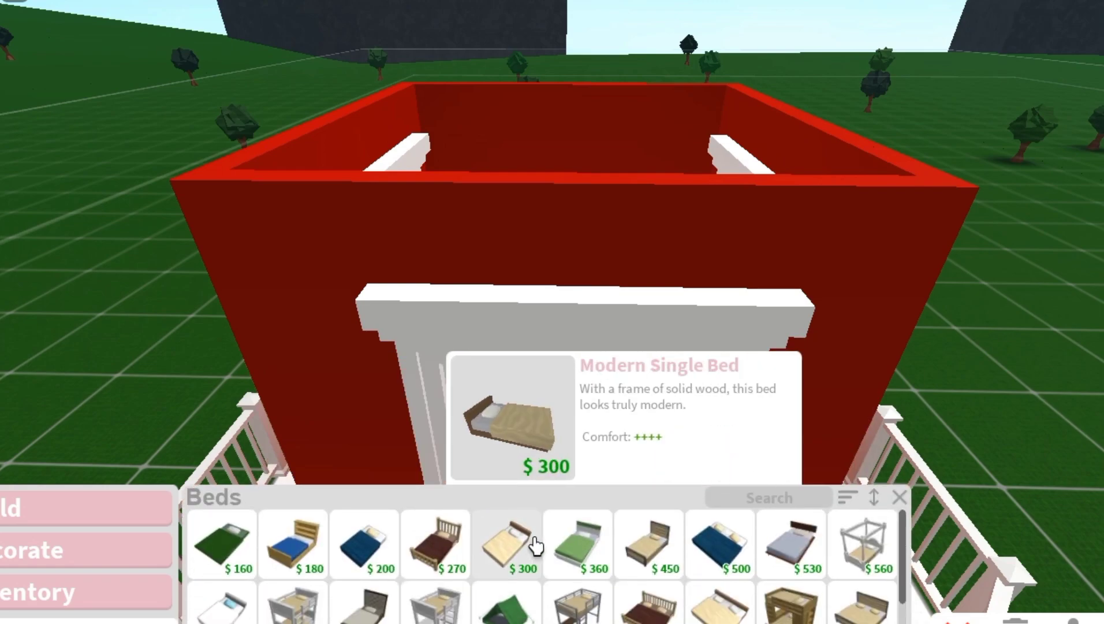
{"action": "left_click", "coordinate": [477, 556]}
{"action": "scroll", "coordinate": [528, 490], "scroll_direction": "down", "scroll_amount": 5}
{"action": "scroll", "coordinate": [552, 433], "scroll_direction": "up", "scroll_amount": 5}
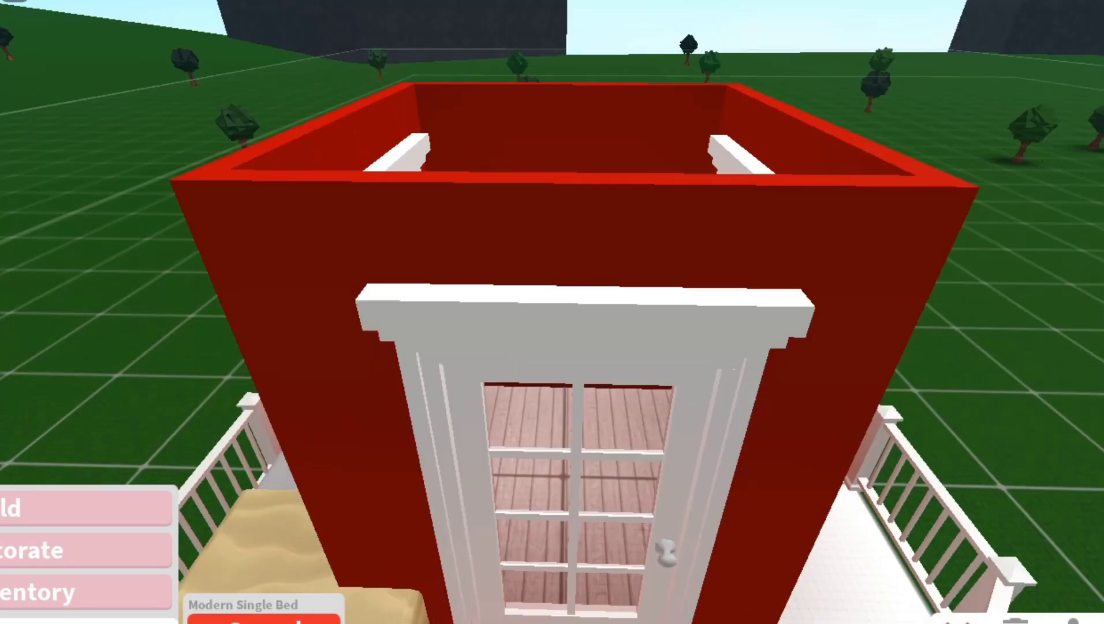
{"action": "left_click", "coordinate": [546, 577]}
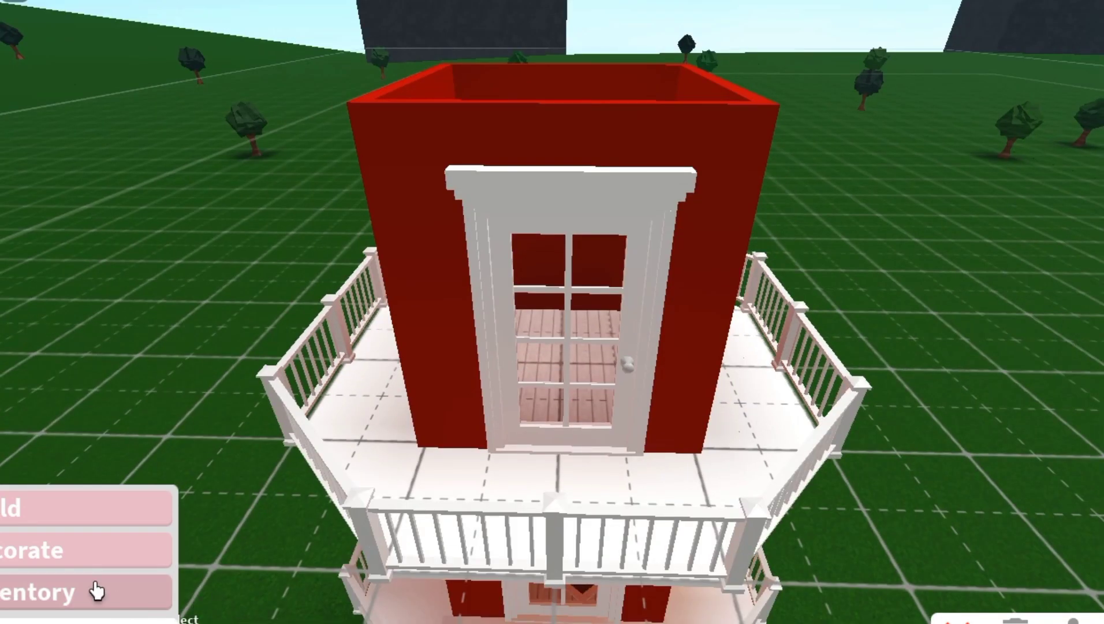
Position a Simplicity Kid's Bed in the top-storey bedroom, rotated so its headboard stands against a side window.
{"action": "left_click", "coordinate": [107, 553]}
{"action": "left_click", "coordinate": [358, 531]}
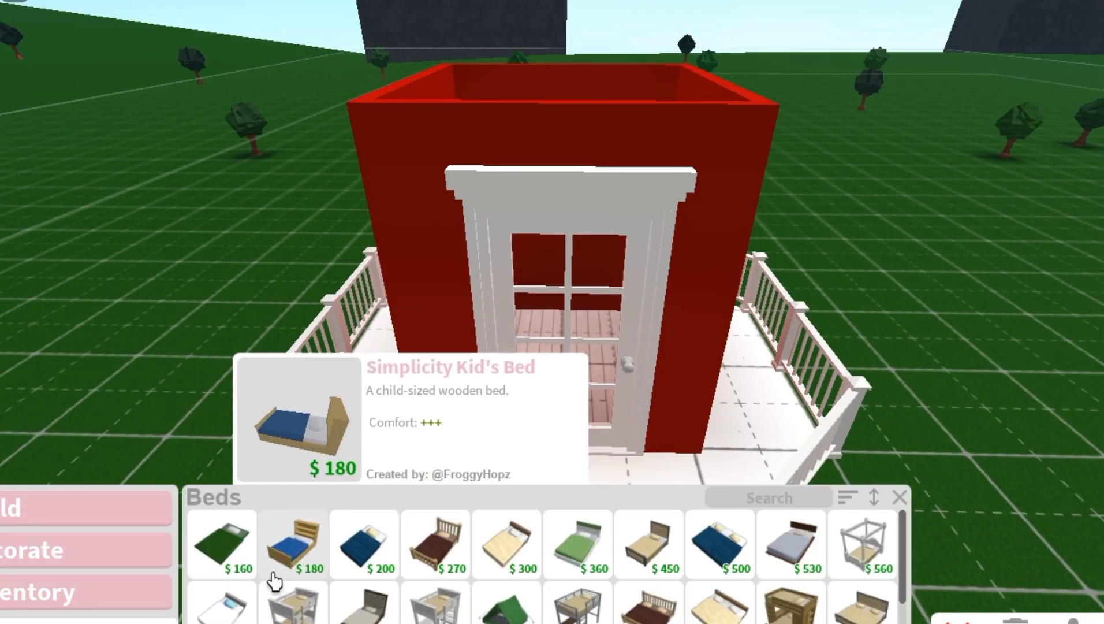
{"action": "left_click", "coordinate": [293, 546]}
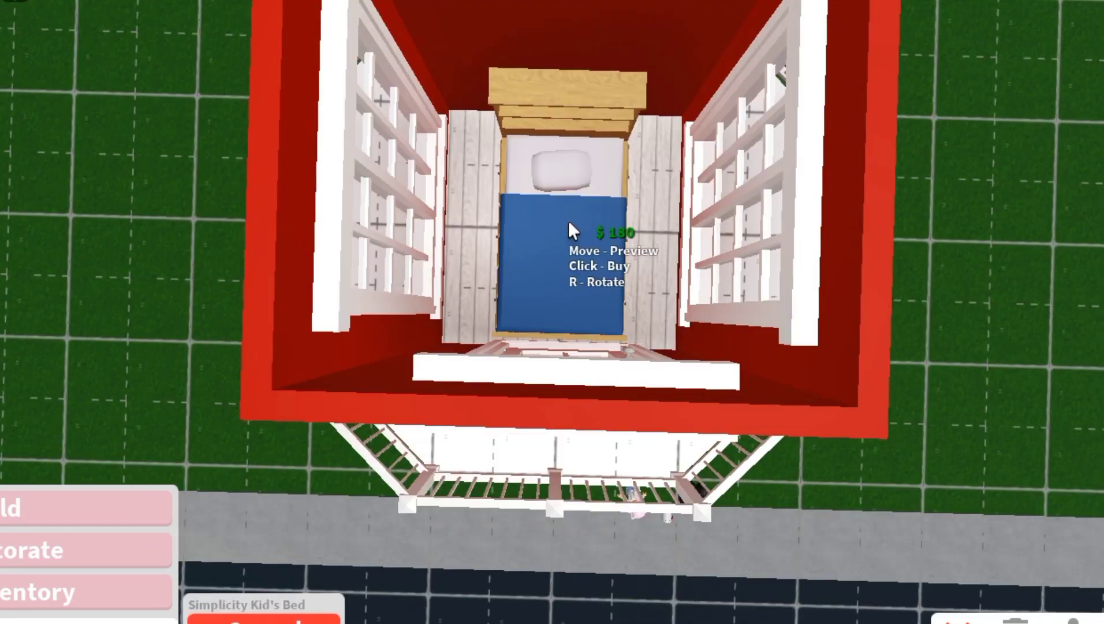
{"action": "key", "text": "r"}
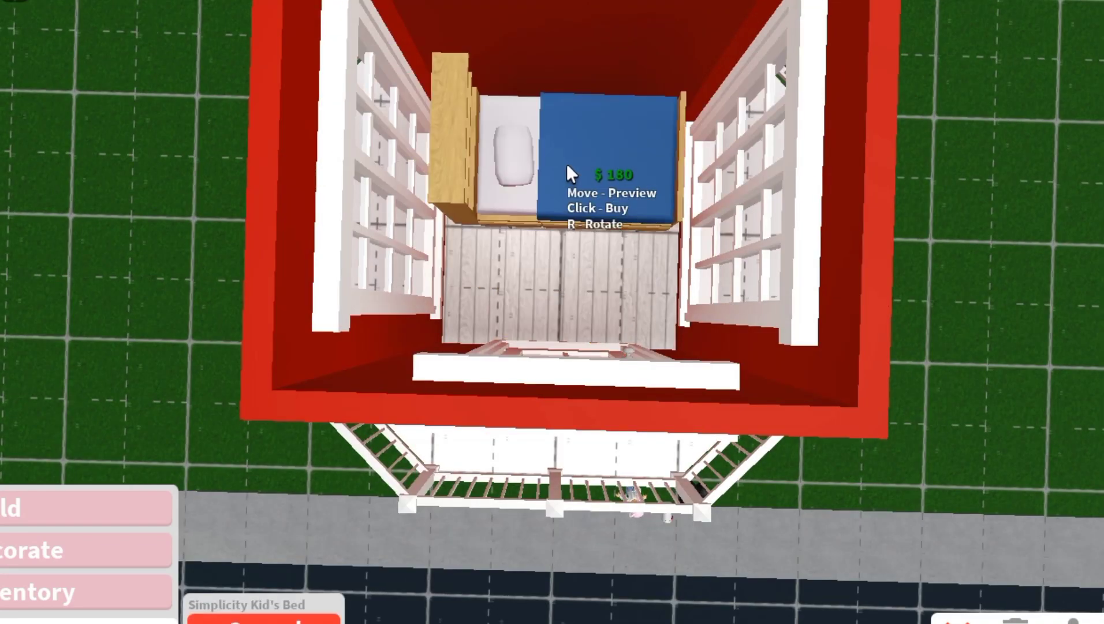
{"action": "right_click", "coordinate": [566, 165]}
{"action": "key", "text": "w"}
{"action": "right_click", "coordinate": [454, 518]}
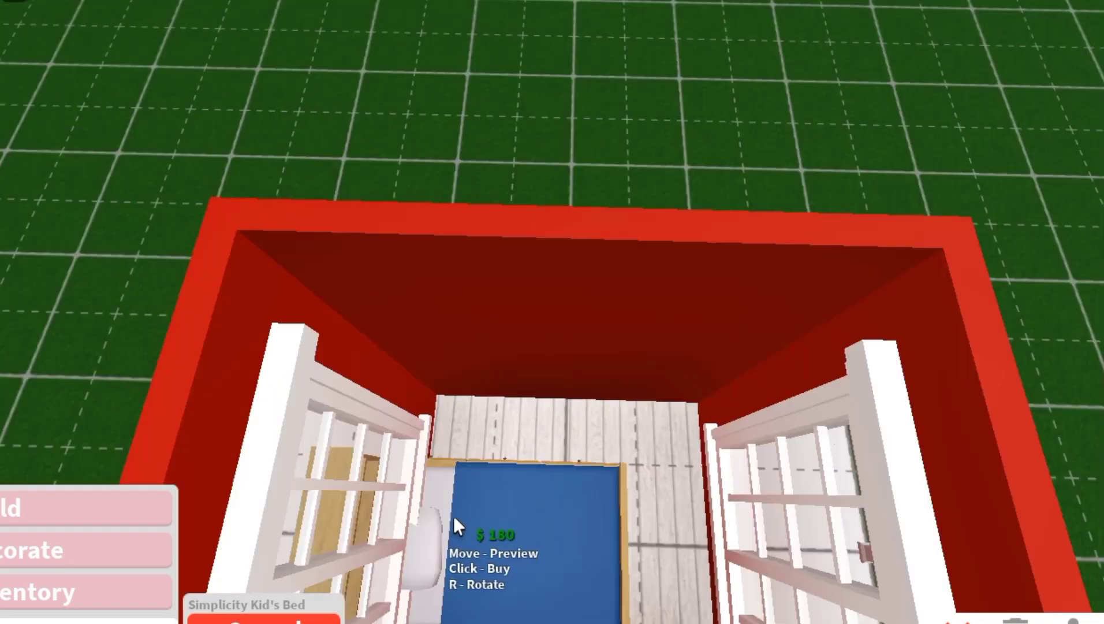
{"action": "scroll", "coordinate": [574, 297], "scroll_direction": "down", "scroll_amount": 2}
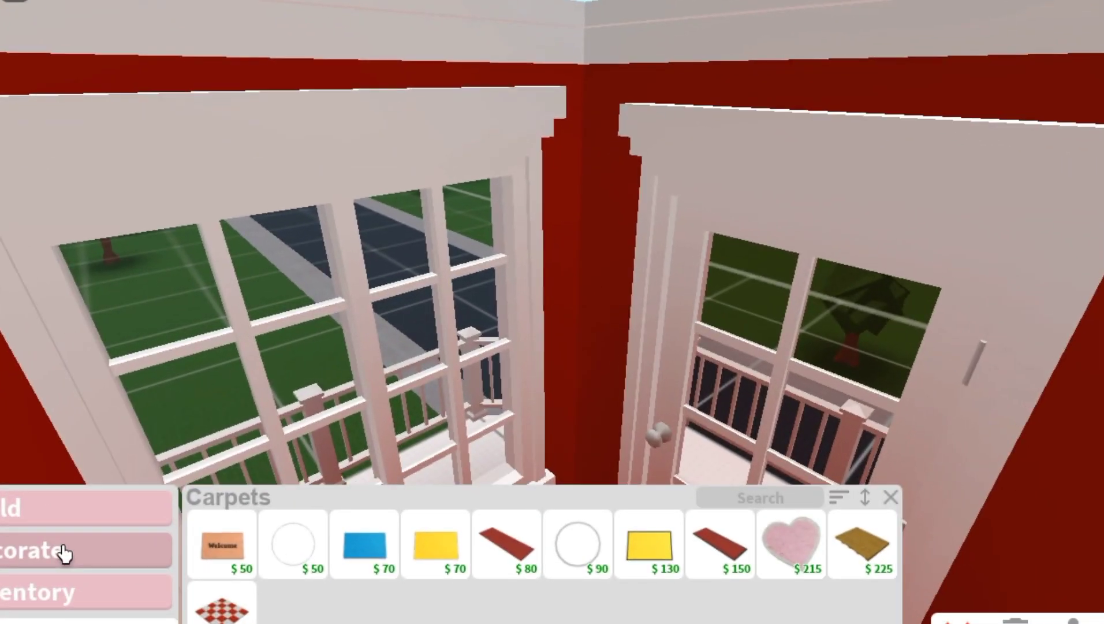
Search all decorations for "closet" and try the Stylish Closet in the bedroom corner beside the door.
{"action": "left_click", "coordinate": [64, 553]}
{"action": "scroll", "coordinate": [850, 527], "scroll_direction": "right", "scroll_amount": 3}
{"action": "left_click", "coordinate": [850, 527]}
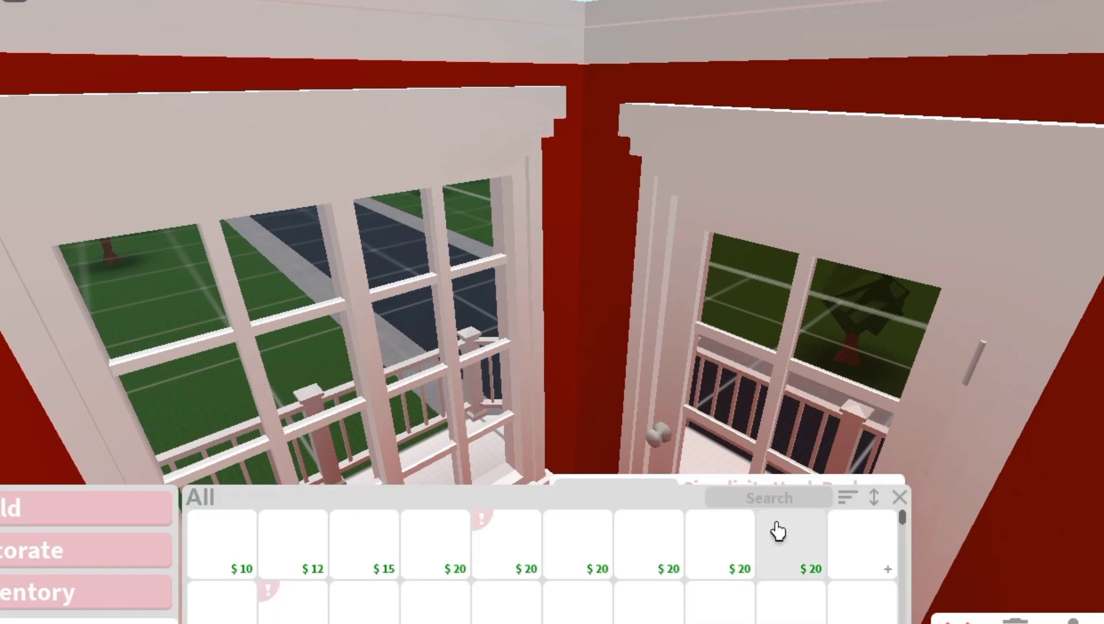
{"action": "left_click", "coordinate": [771, 497]}
{"action": "type", "text": "closet"}
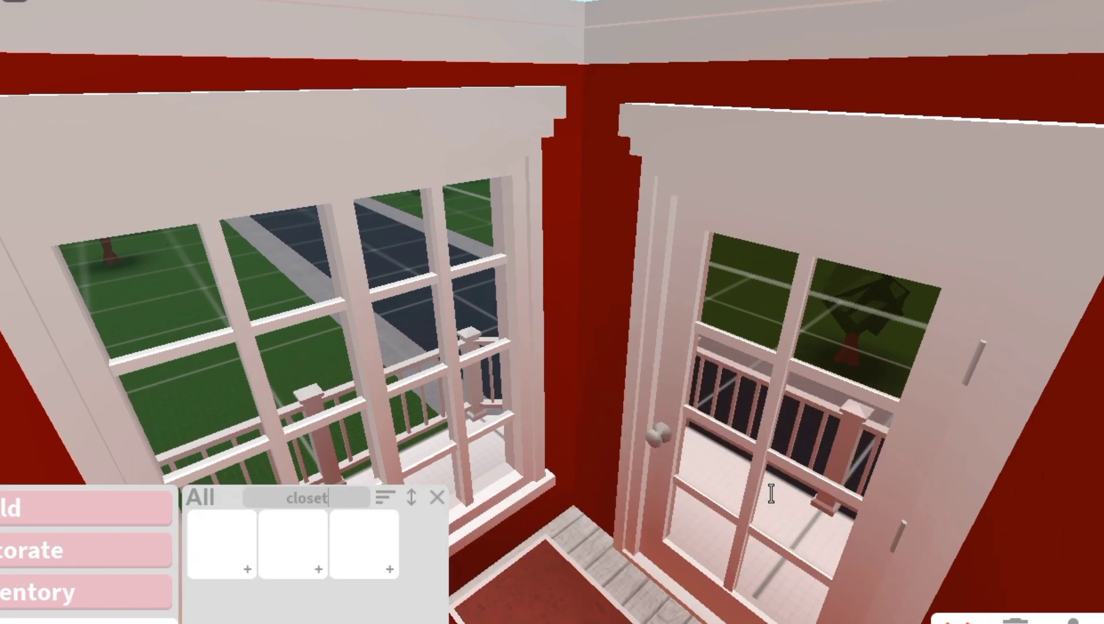
{"action": "mouse_move", "coordinate": [247, 566]}
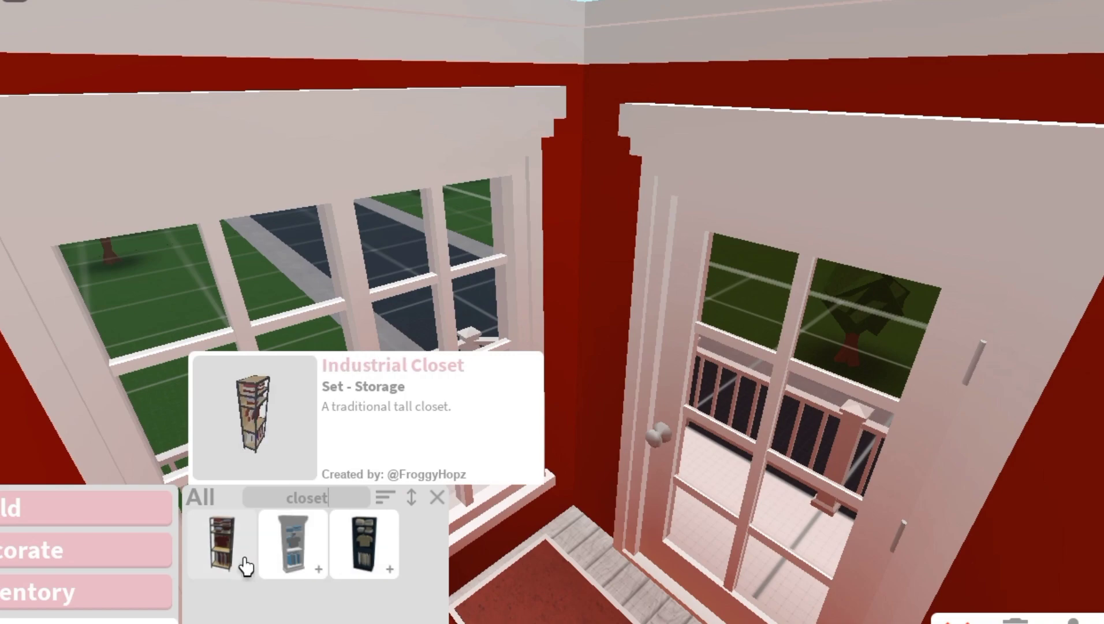
{"action": "left_click", "coordinate": [378, 533]}
{"action": "left_click", "coordinate": [300, 550]}
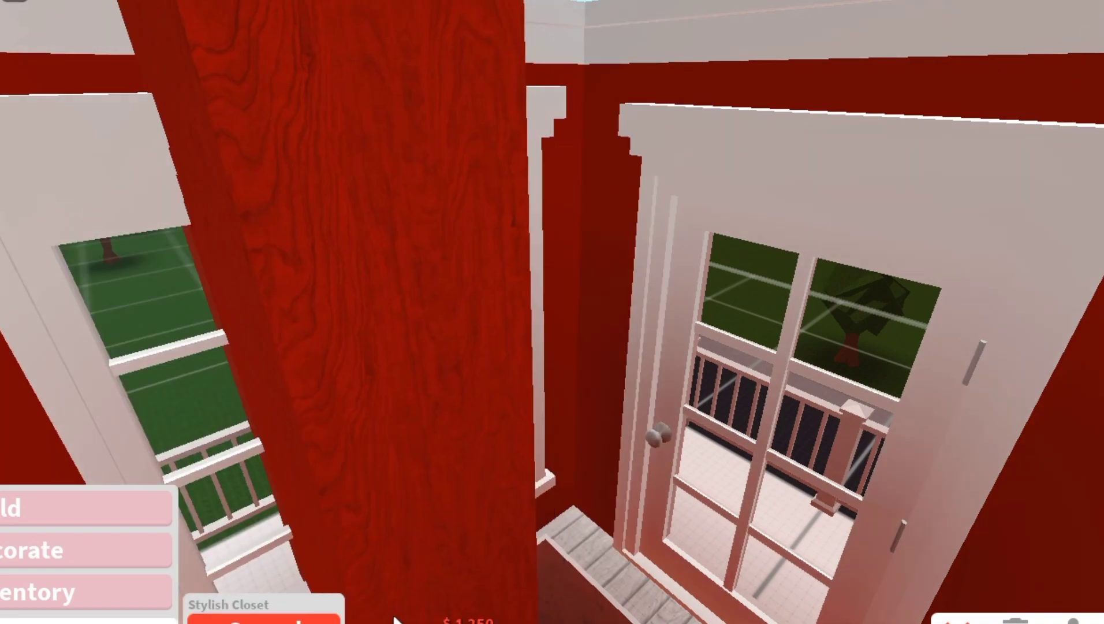
{"action": "left_click", "coordinate": [300, 621]}
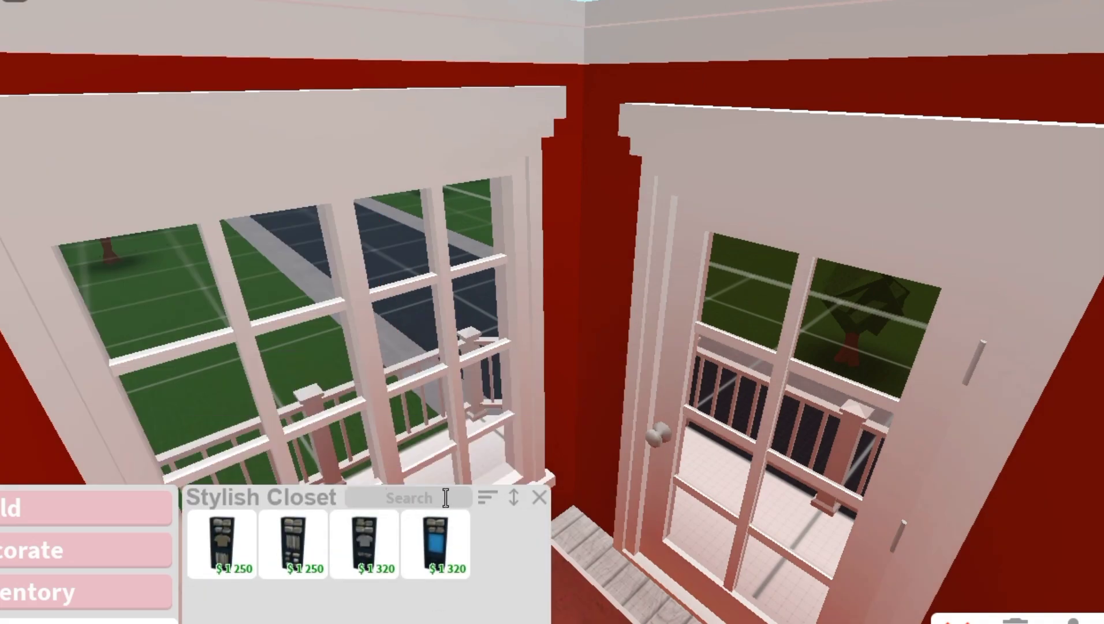
{"action": "left_click", "coordinate": [542, 496]}
Search for "clo" and try the Simplicity Dresser, Messy Clothing Rack and Simplicity Wardrobe beside the bedroom door.
{"action": "left_click", "coordinate": [136, 547]}
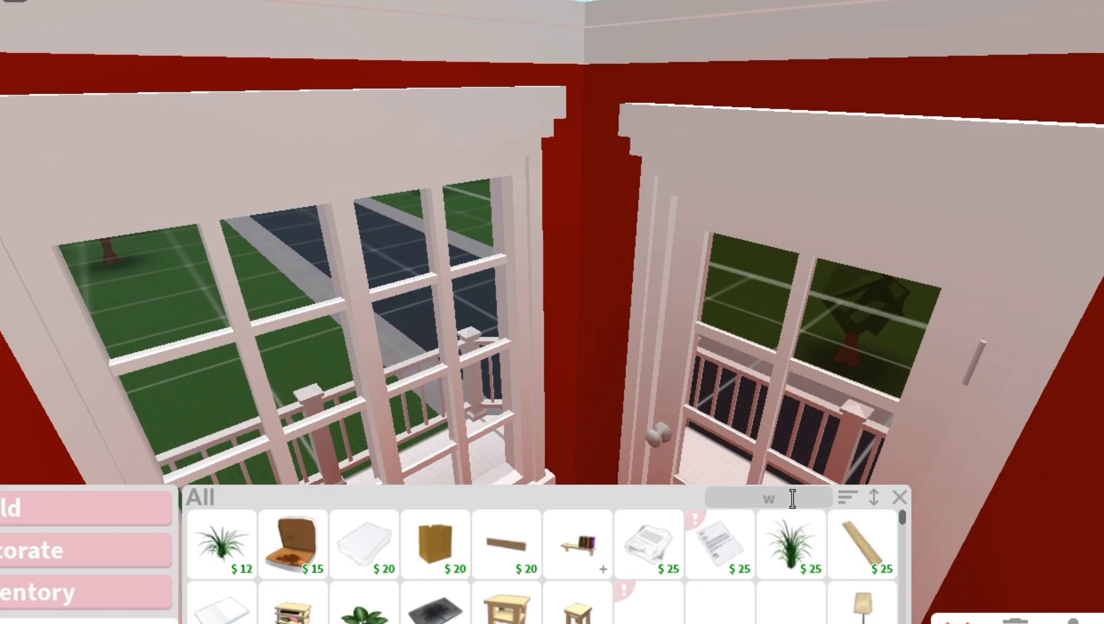
{"action": "left_click", "coordinate": [232, 537]}
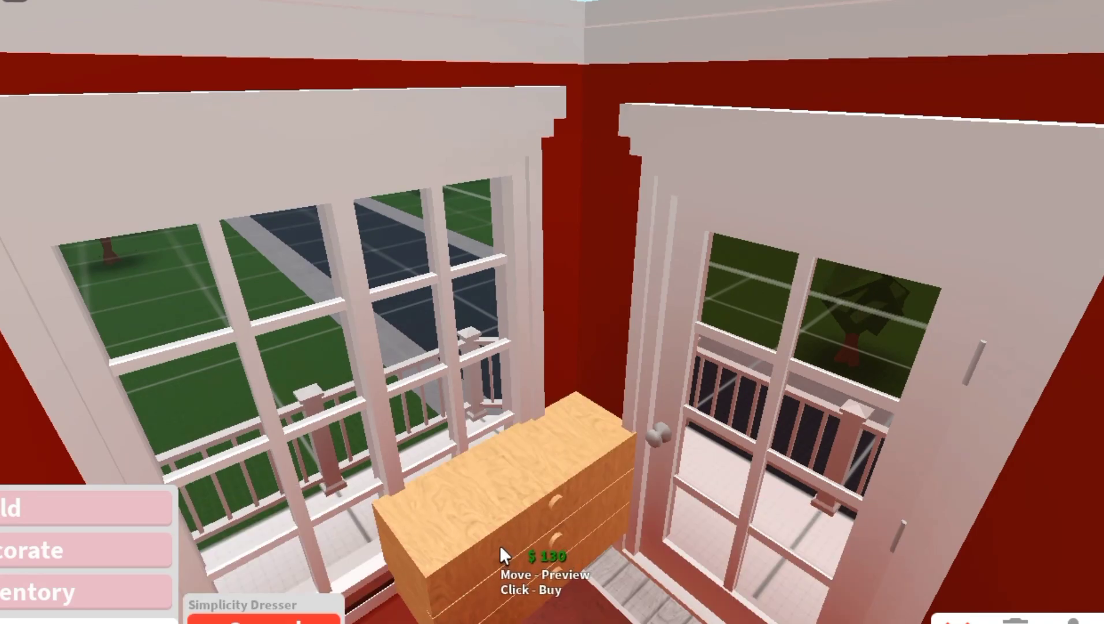
{"action": "key", "text": "r"}
{"action": "right_click", "coordinate": [567, 570]}
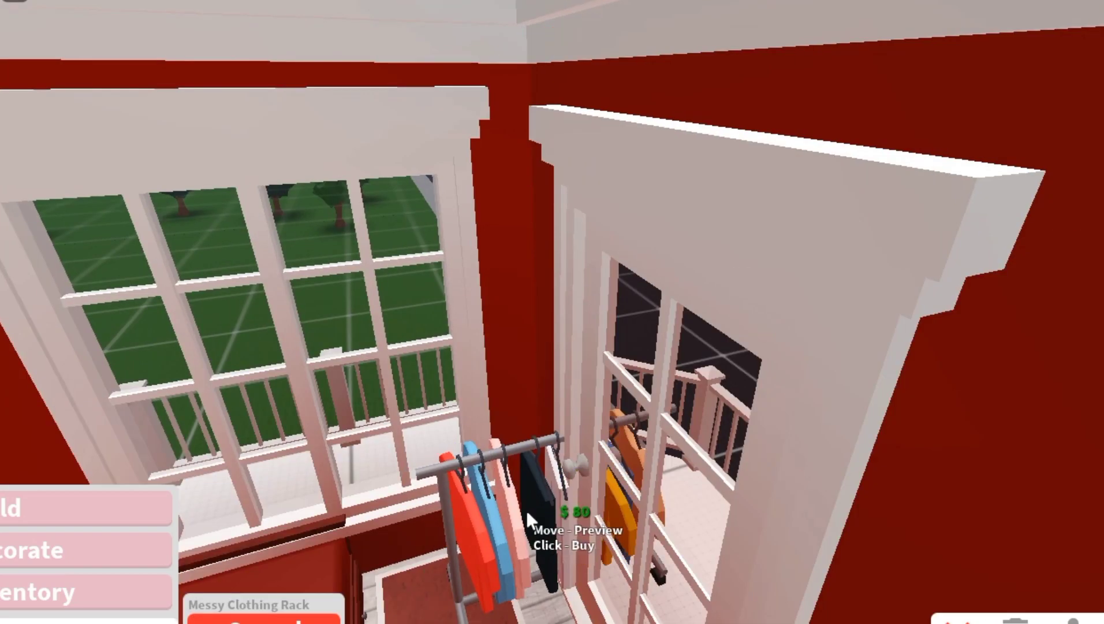
{"action": "right_click", "coordinate": [531, 523]}
{"action": "left_click", "coordinate": [263, 619]}
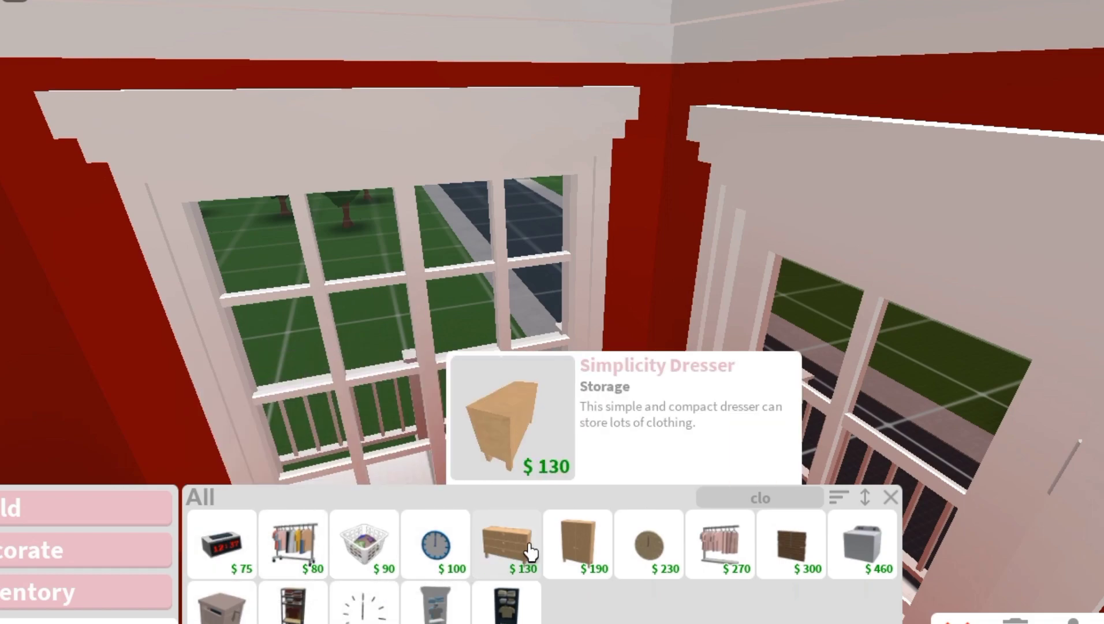
{"action": "left_click", "coordinate": [563, 546]}
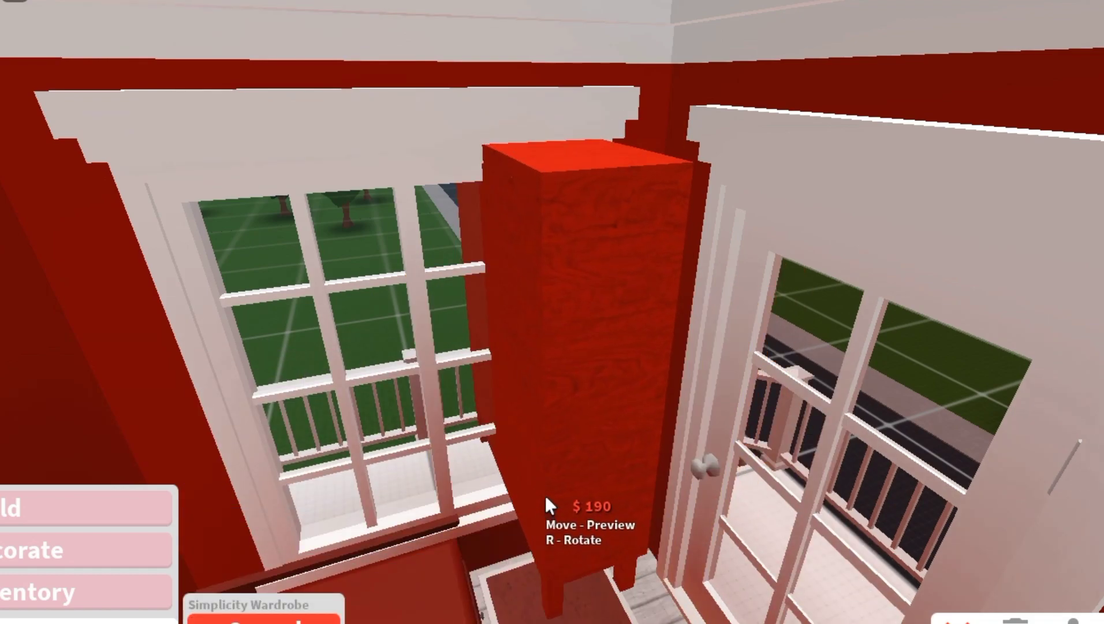
{"action": "left_click", "coordinate": [323, 618]}
{"action": "key", "text": "Left"}
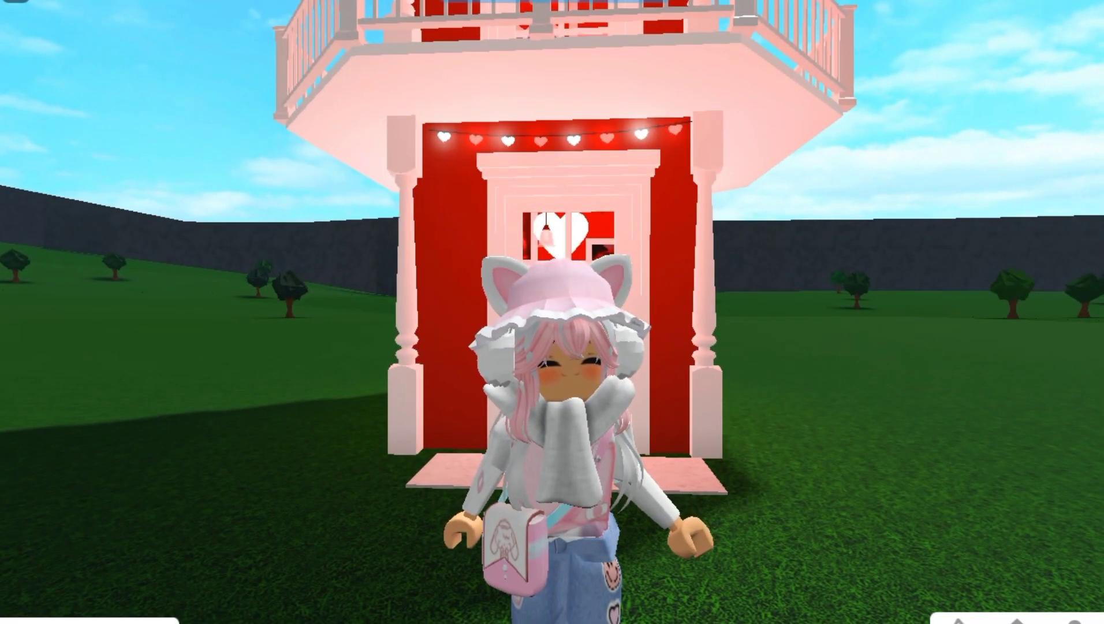
View the four-storey tower from the front with the avatar, and walk through the front door into the sitting room.
{"action": "right_click", "coordinate": [764, 587]}
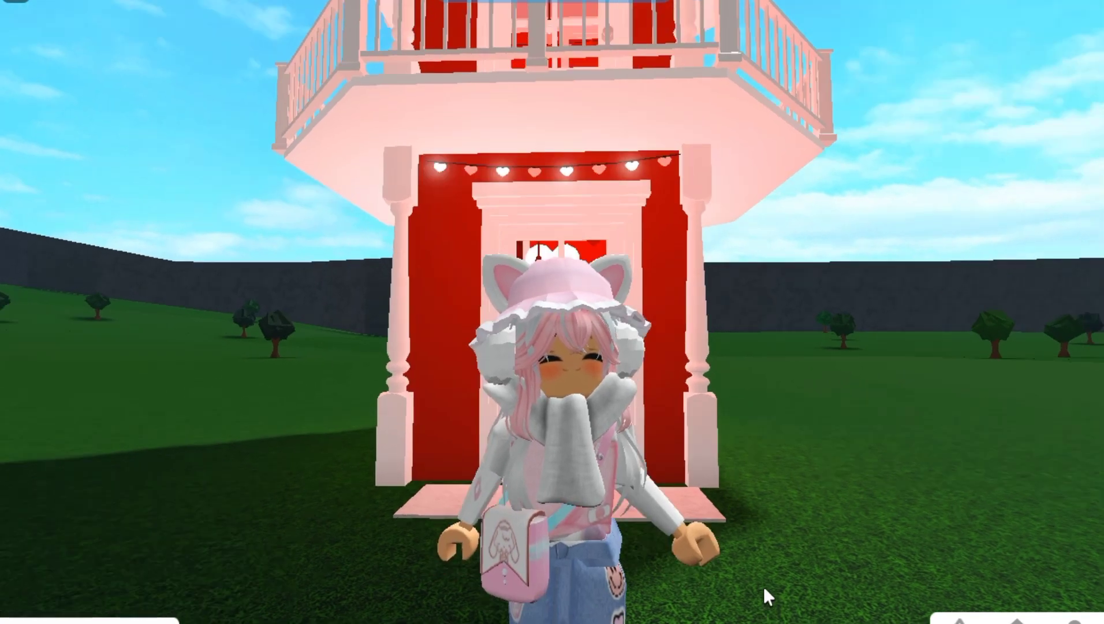
{"action": "key", "text": "s"}
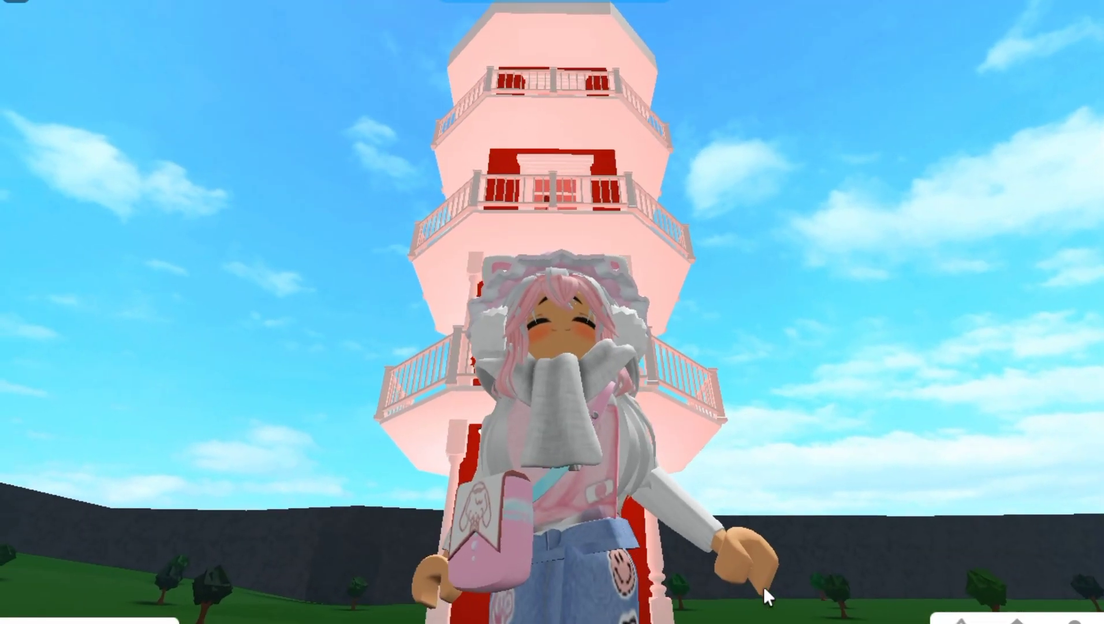
{"action": "right_click", "coordinate": [764, 587]}
{"action": "key", "text": "w"}
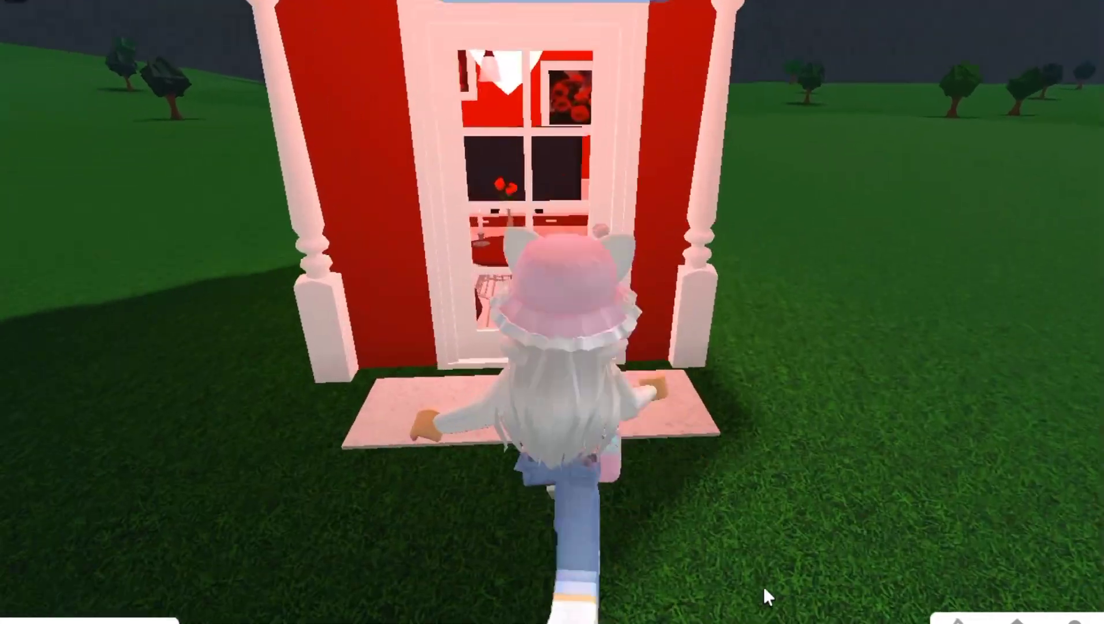
{"action": "key", "text": "w"}
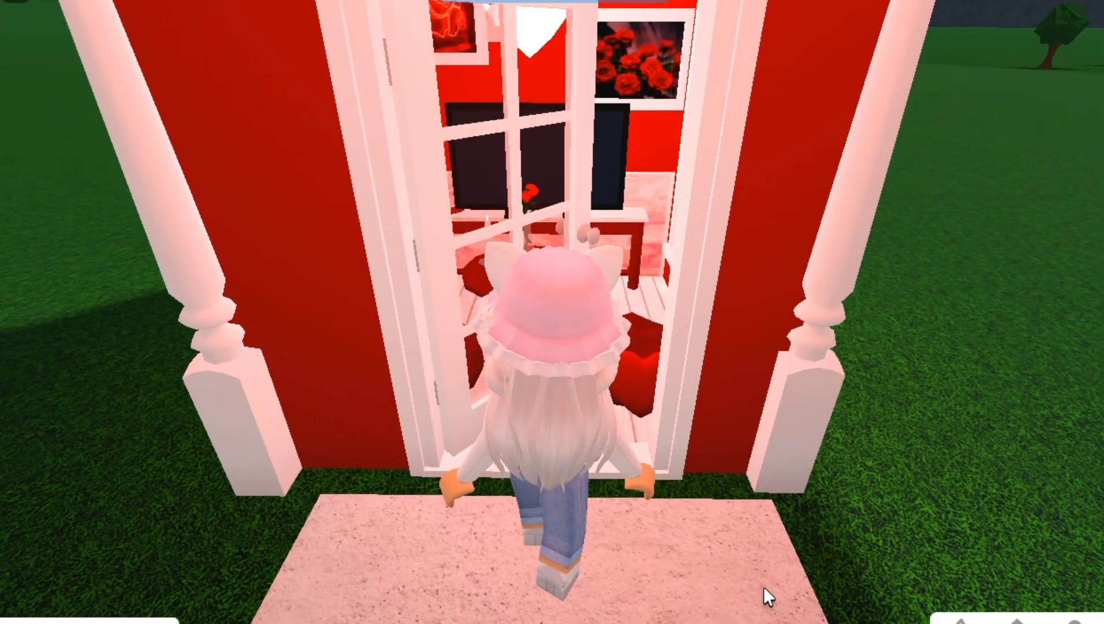
{"action": "key", "text": "w"}
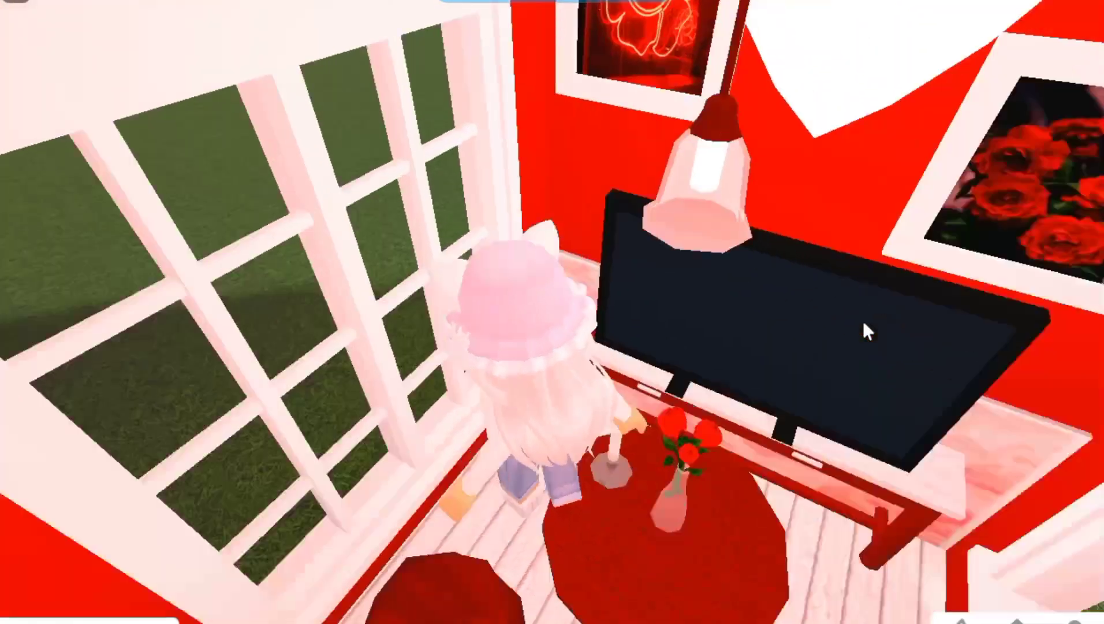
Examine the ground-floor sitting room's television, round red table, beanbags, wall pictures, pendant lamp and side window.
{"action": "right_click", "coordinate": [865, 322]}
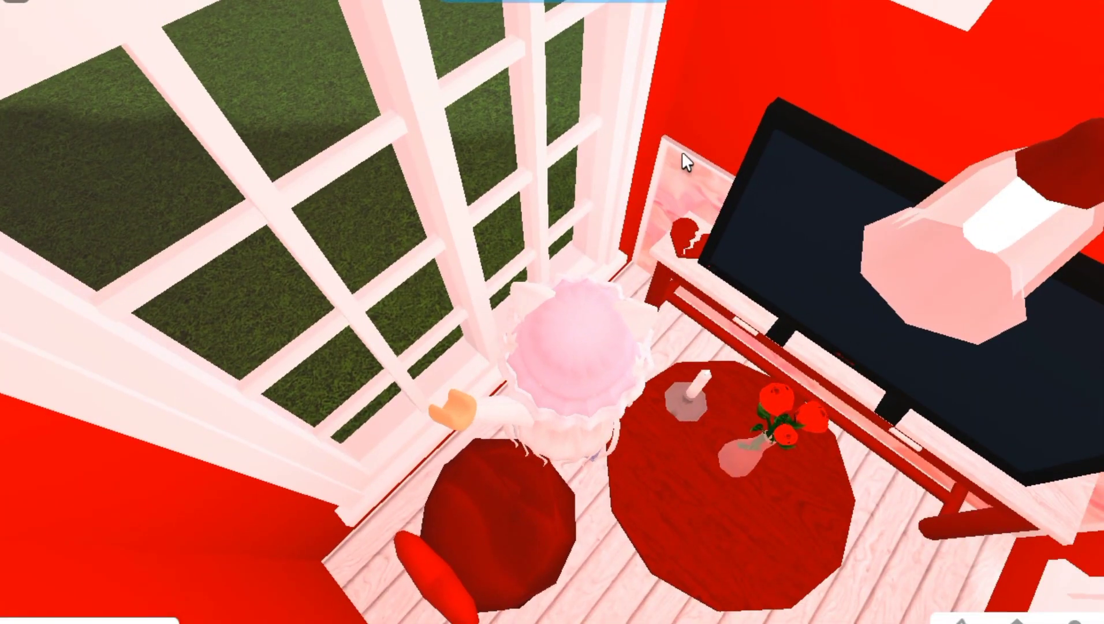
{"action": "right_click", "coordinate": [676, 237]}
{"action": "key", "text": "s"}
{"action": "key", "text": "d"}
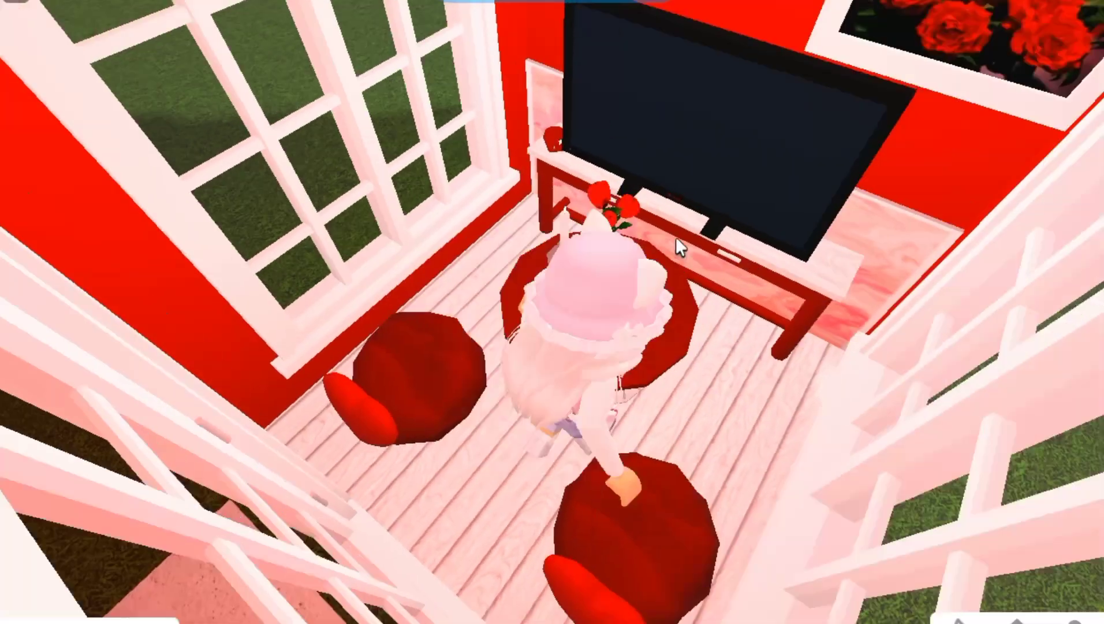
{"action": "key", "text": "Left"}
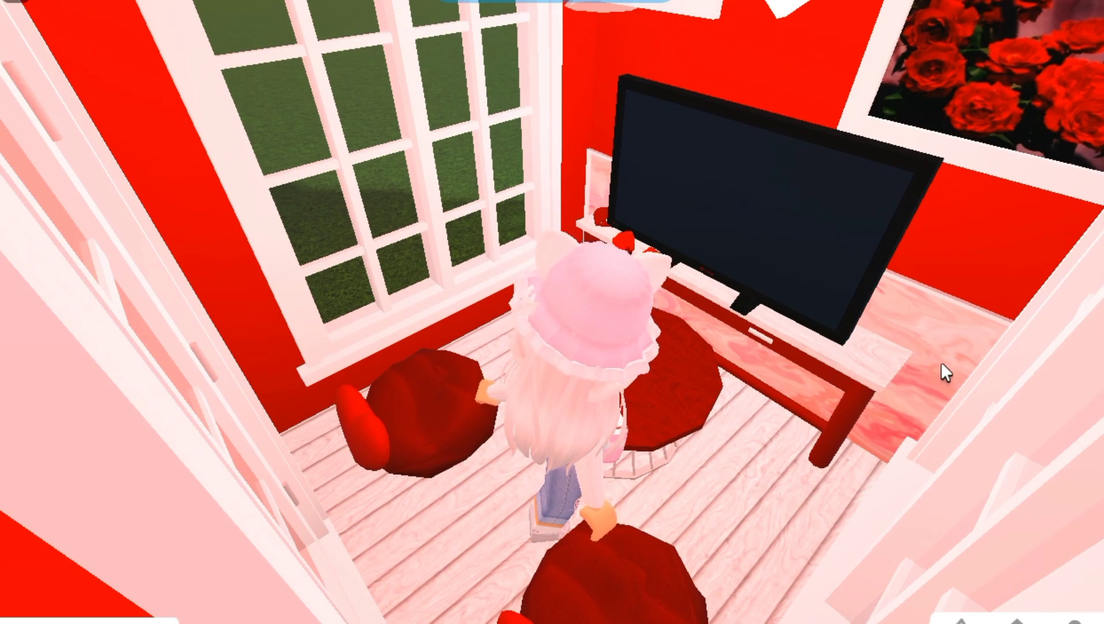
{"action": "right_click", "coordinate": [845, 378]}
{"action": "key", "text": "w"}
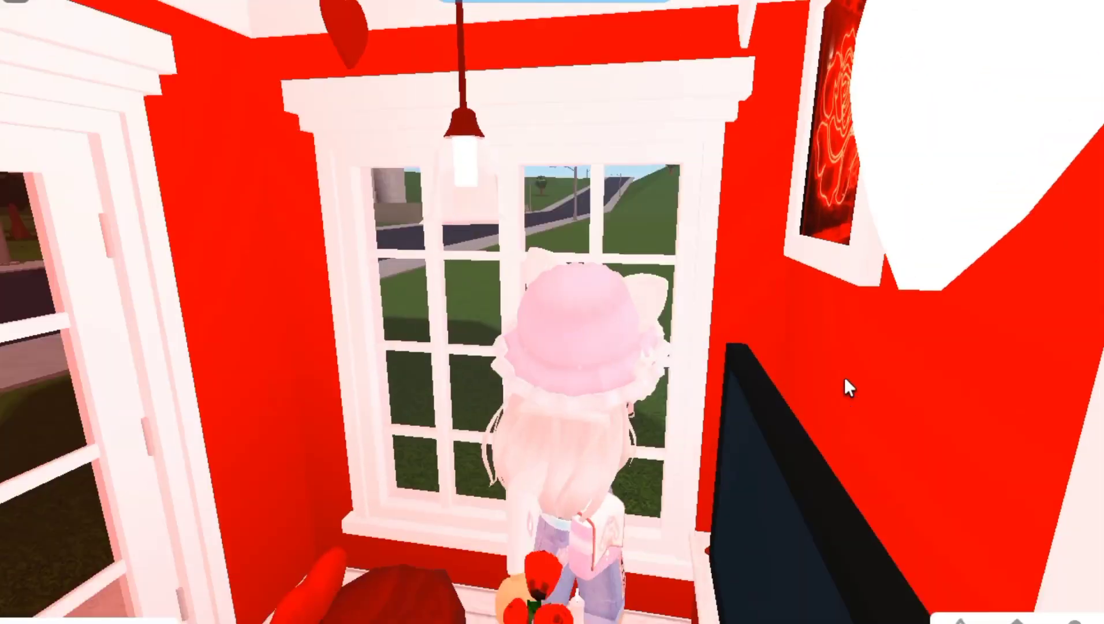
Look around the sitting room's window and pendant lamp with the avatar, and walk out through the front door onto the lawn.
{"action": "key", "text": "Left"}
{"action": "key", "text": "Left"}
{"action": "key", "text": "Left"}
{"action": "key", "text": "Left"}
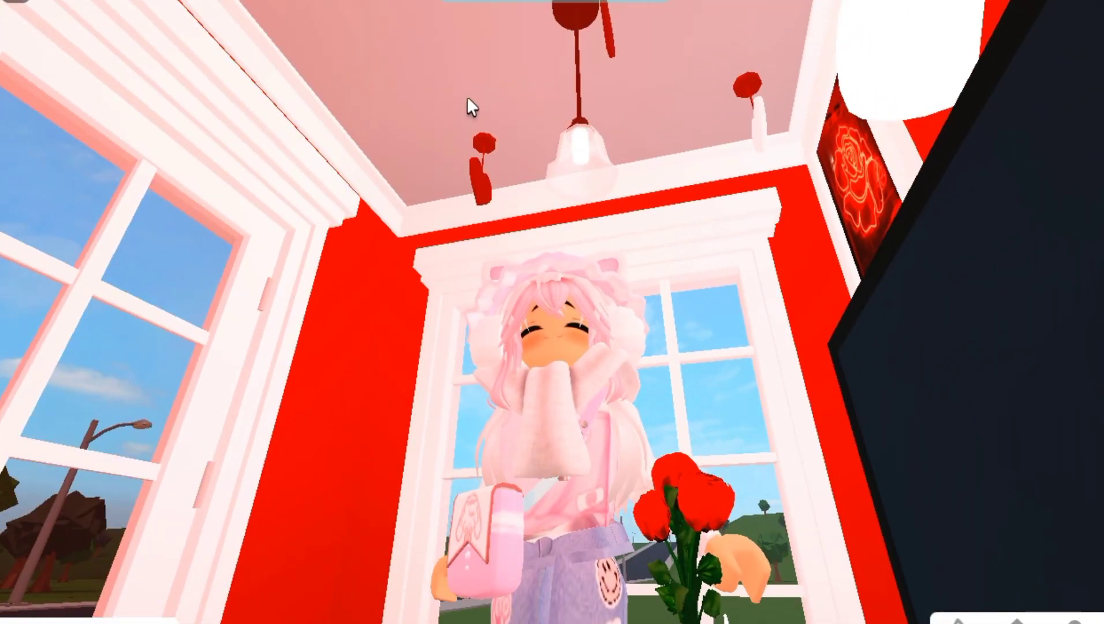
{"action": "right_click", "coordinate": [737, 234]}
{"action": "key", "text": "w"}
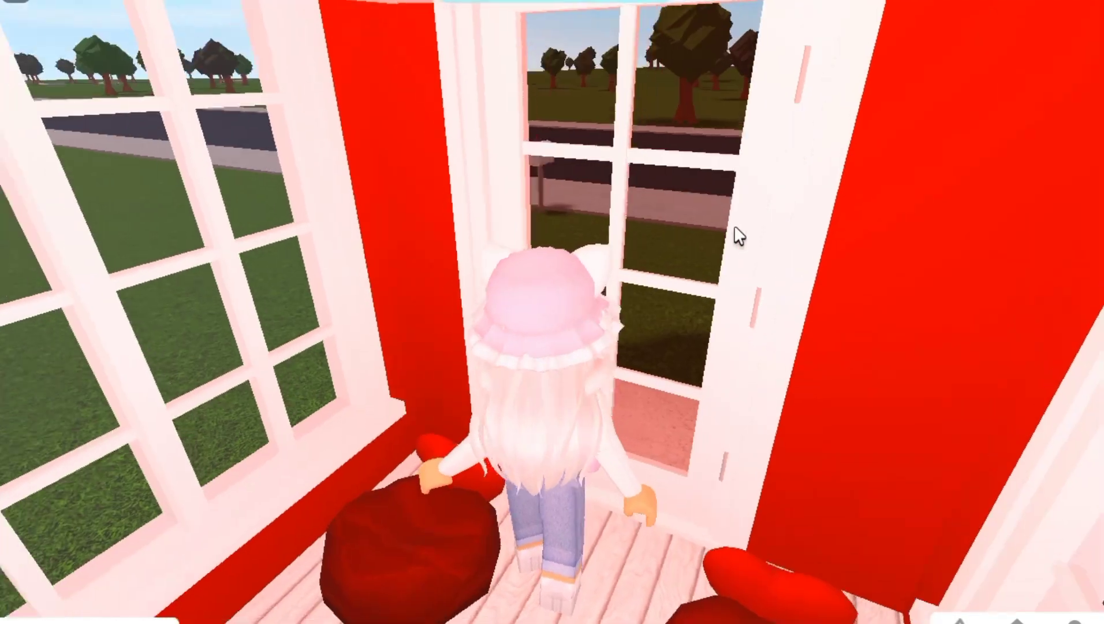
{"action": "right_click", "coordinate": [736, 227]}
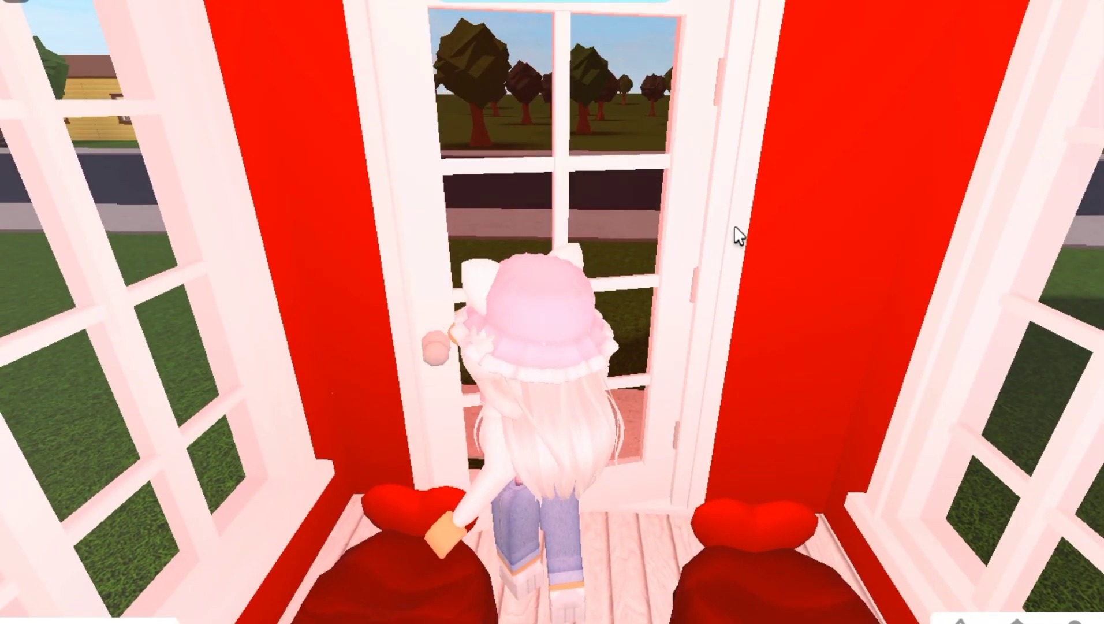
{"action": "key", "text": "w"}
{"action": "right_click", "coordinate": [735, 227]}
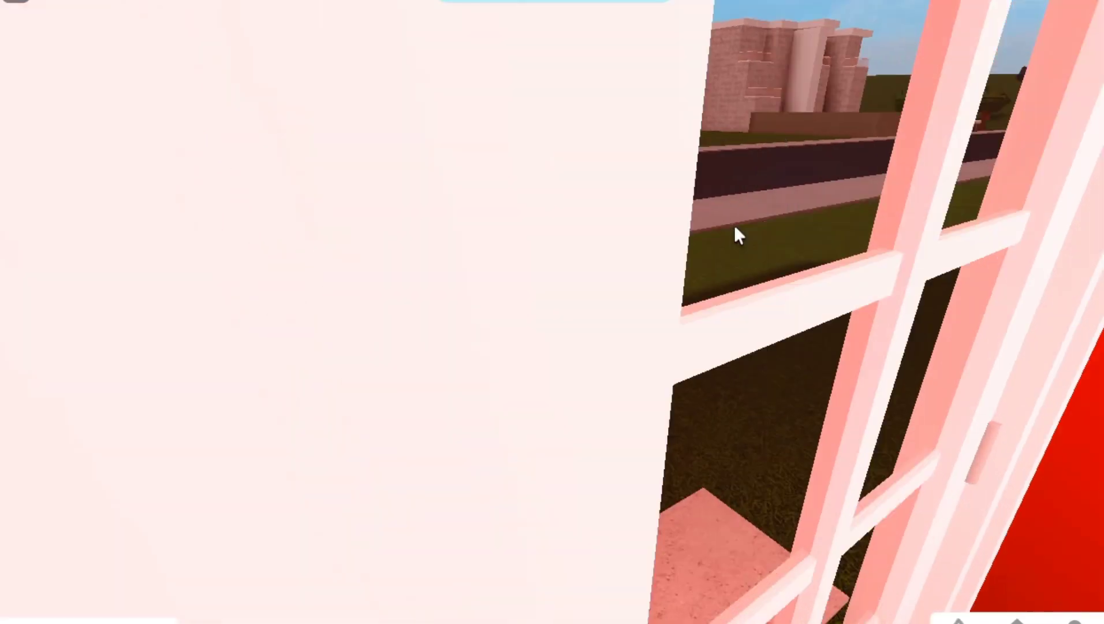
{"action": "right_click", "coordinate": [735, 227]}
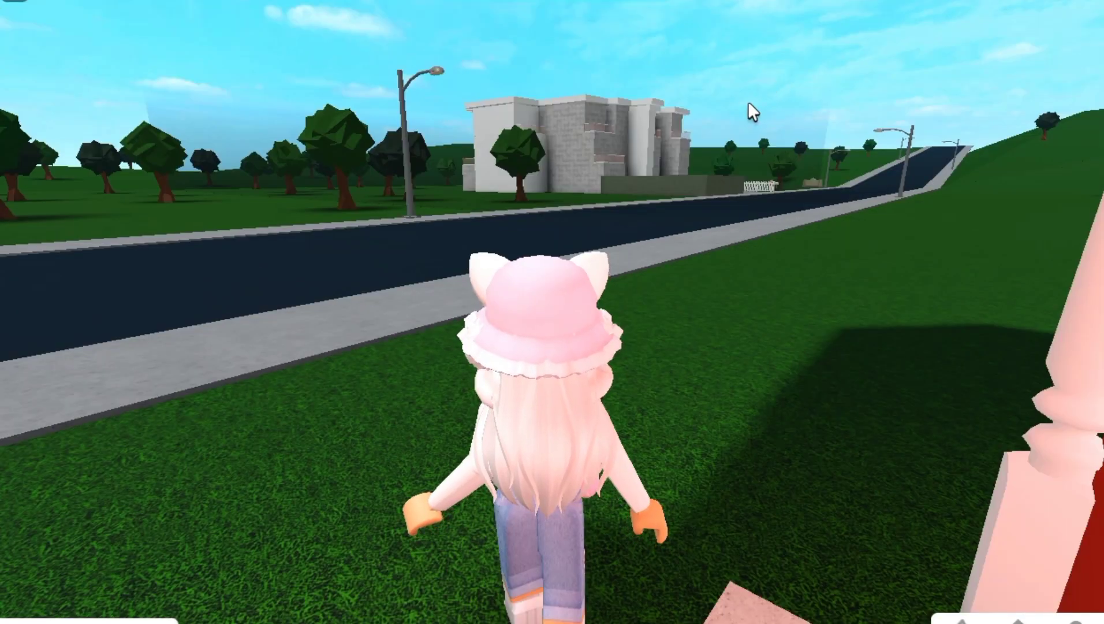
Walk the avatar around the outside of the tower to the red staircase and climb to the first balcony.
{"action": "right_click", "coordinate": [732, 182]}
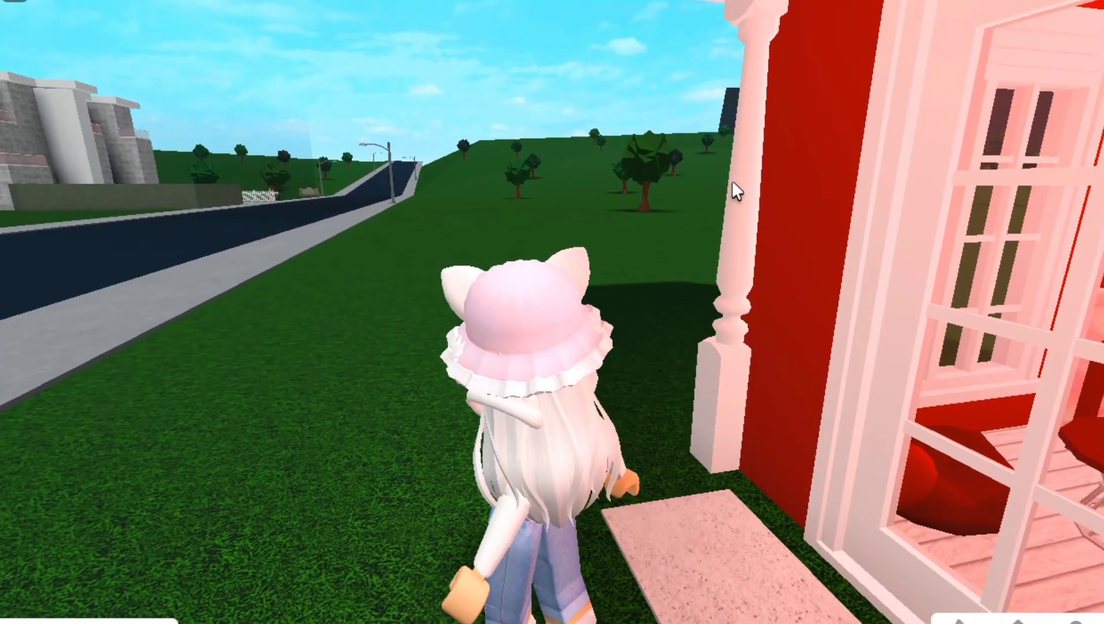
{"action": "key", "text": "w"}
{"action": "right_click", "coordinate": [732, 182]}
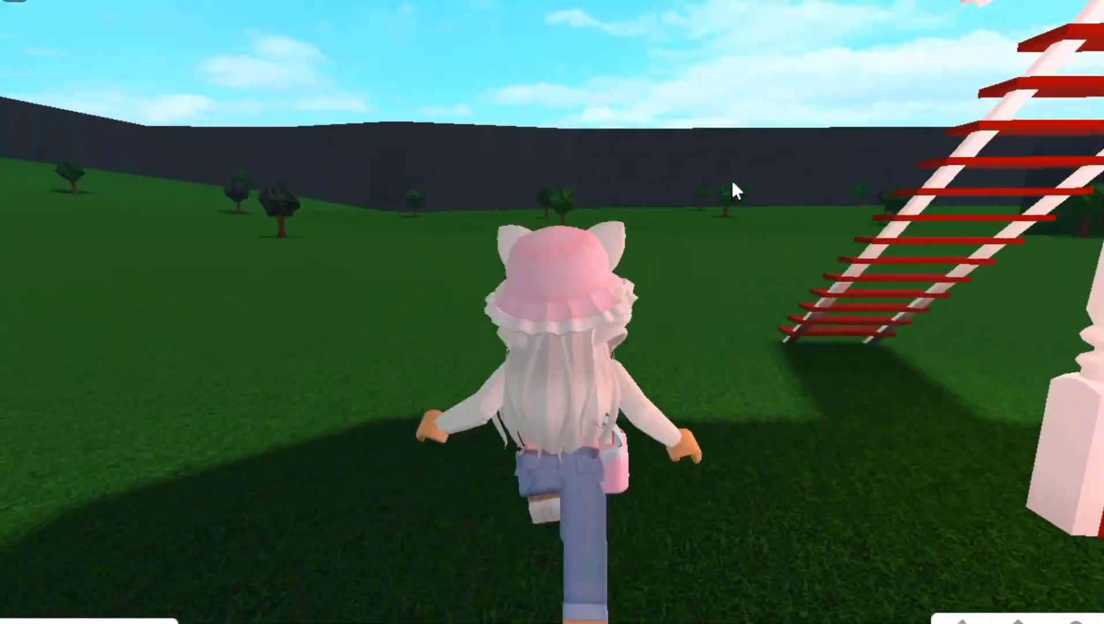
{"action": "right_click", "coordinate": [733, 182]}
{"action": "right_click", "coordinate": [732, 182]}
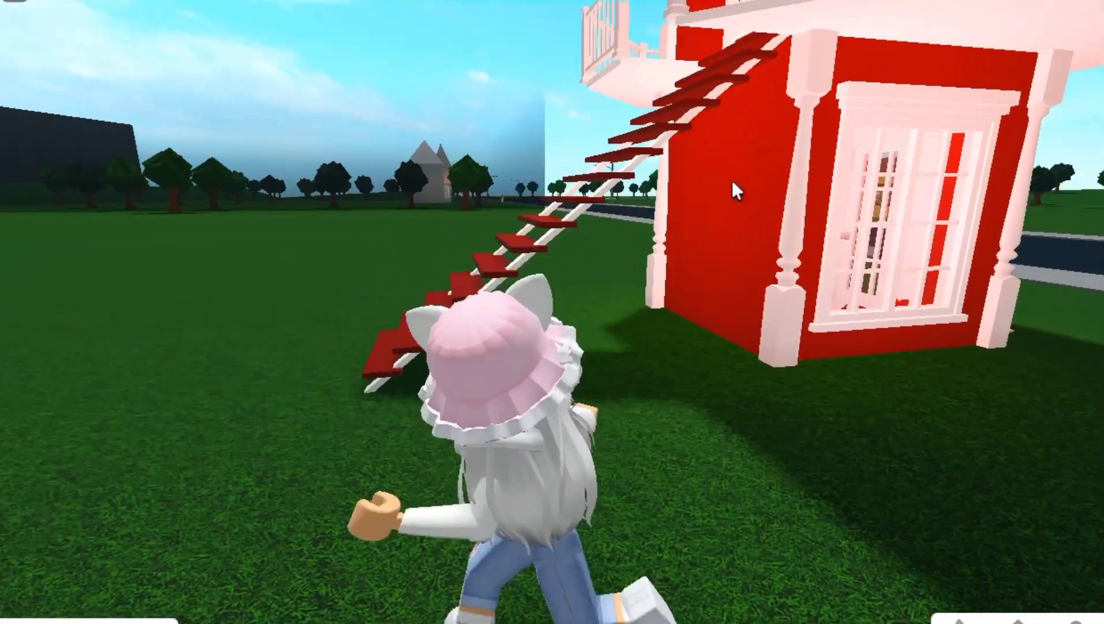
{"action": "right_click", "coordinate": [732, 182]}
{"action": "key", "text": "w"}
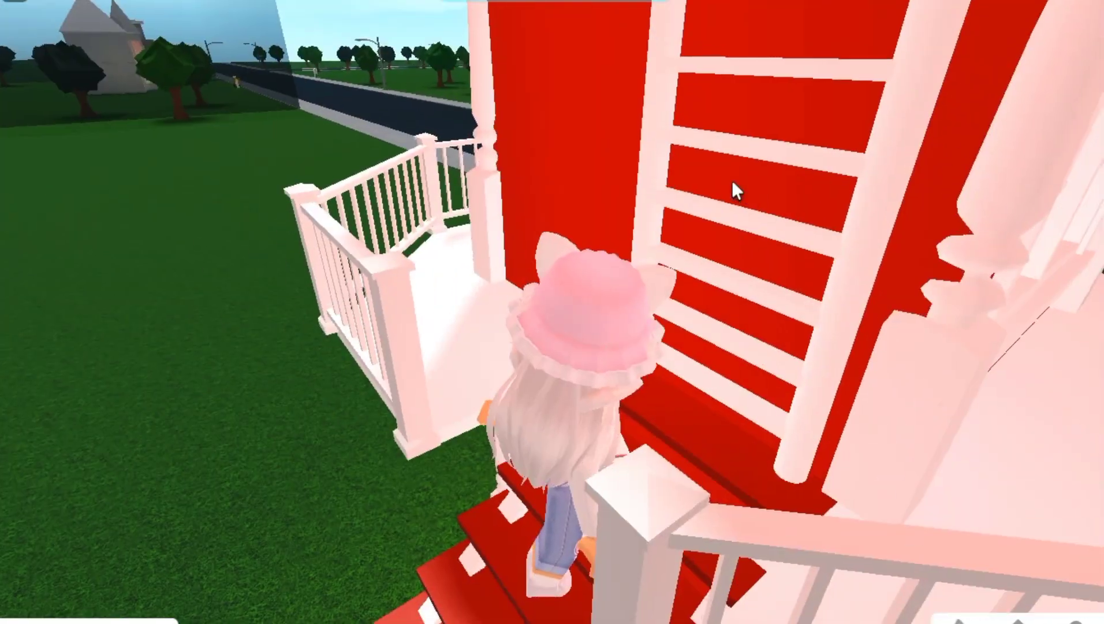
Walk along the first balcony to its glazed door and enter the bathroom.
{"action": "right_click", "coordinate": [733, 182]}
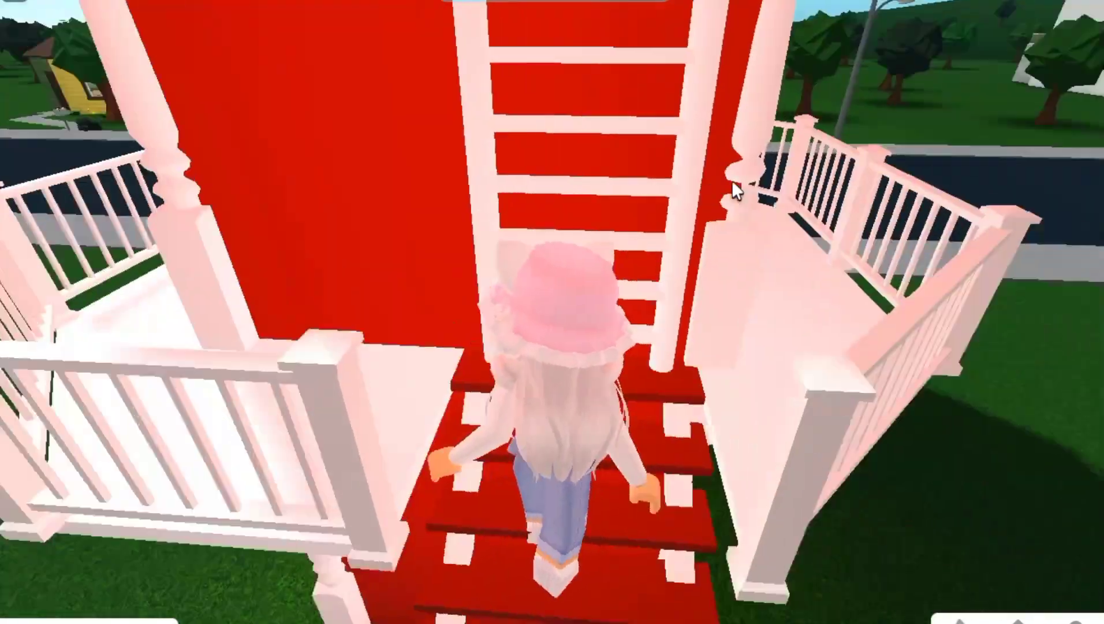
{"action": "key", "text": "w"}
{"action": "right_click", "coordinate": [733, 182]}
{"action": "key", "text": "w"}
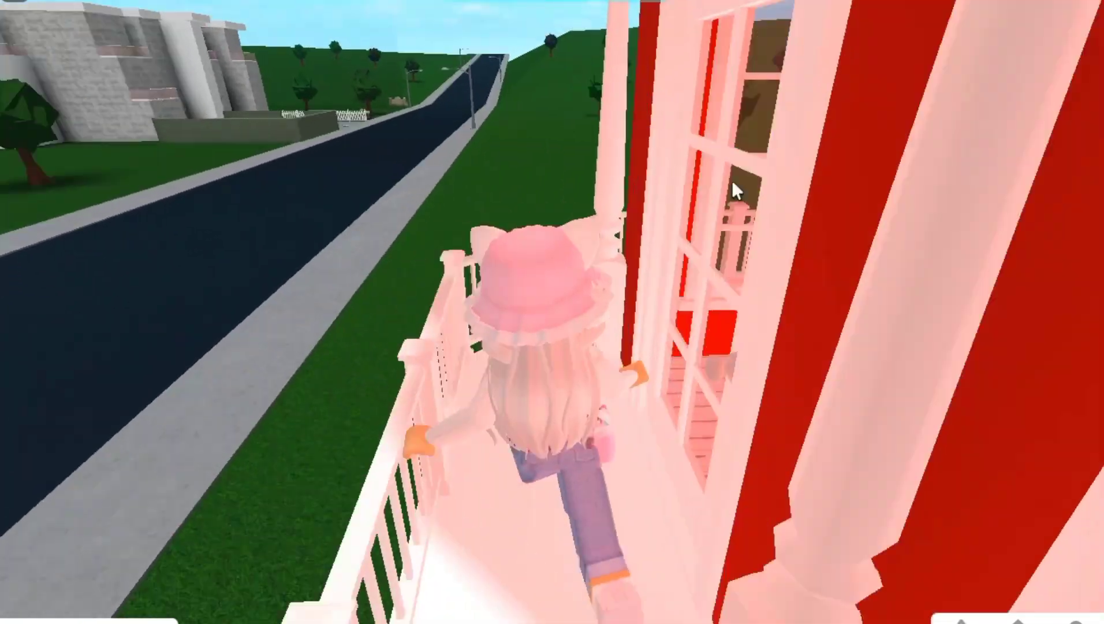
{"action": "right_click", "coordinate": [733, 182]}
{"action": "key", "text": "w"}
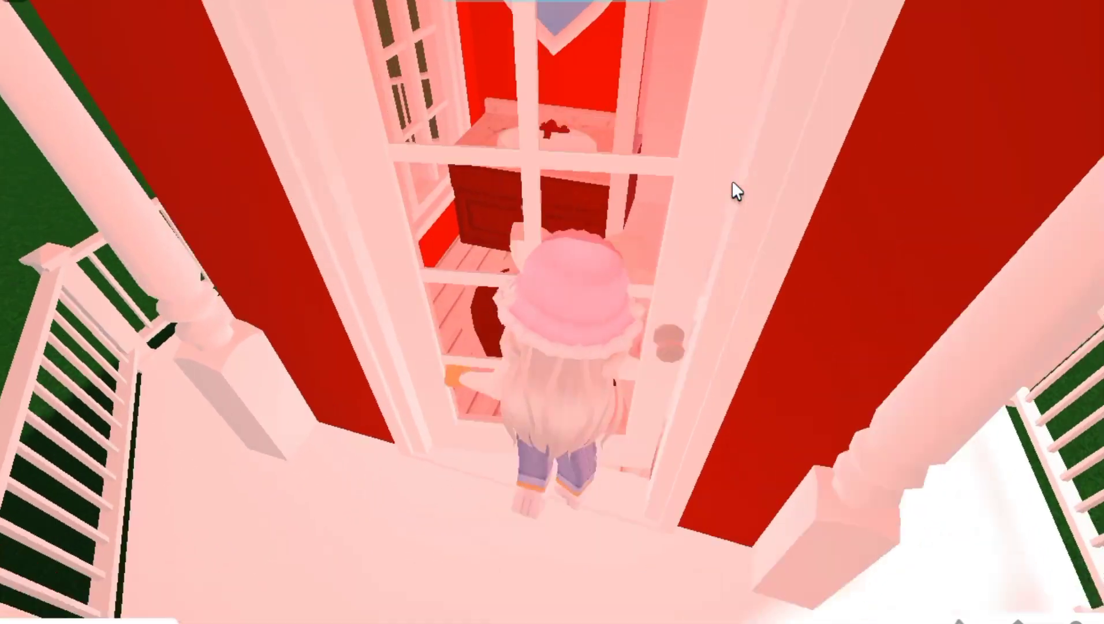
{"action": "right_click", "coordinate": [732, 182]}
{"action": "key", "text": "w"}
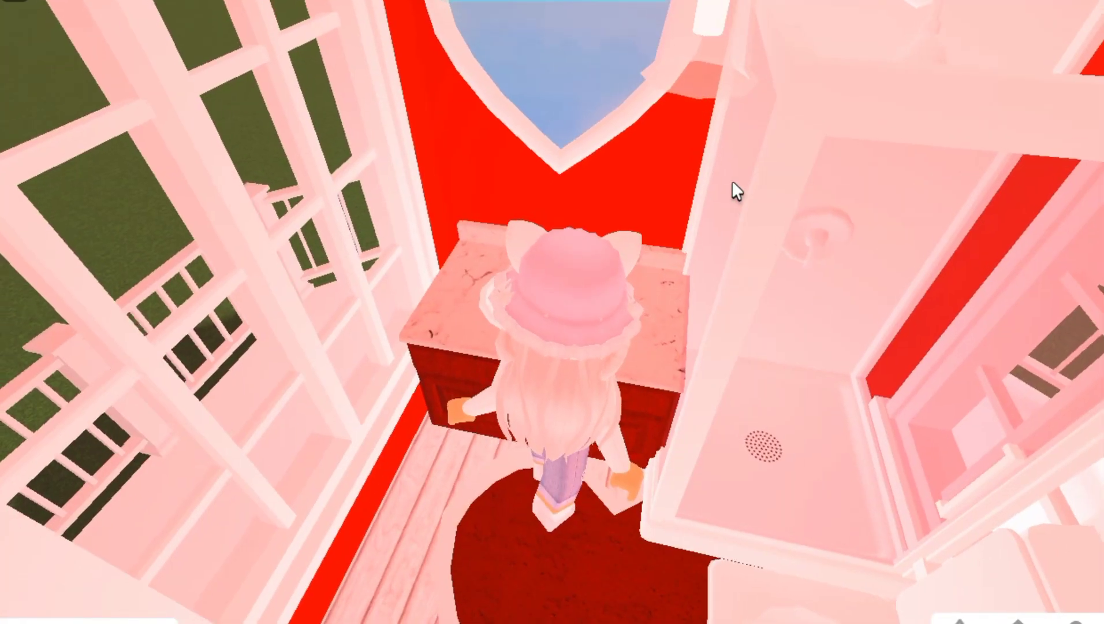
Examine the bathroom's sink counter, heart-shaped mirror, glass shower, pendant lamp and side window.
{"action": "right_click", "coordinate": [732, 182]}
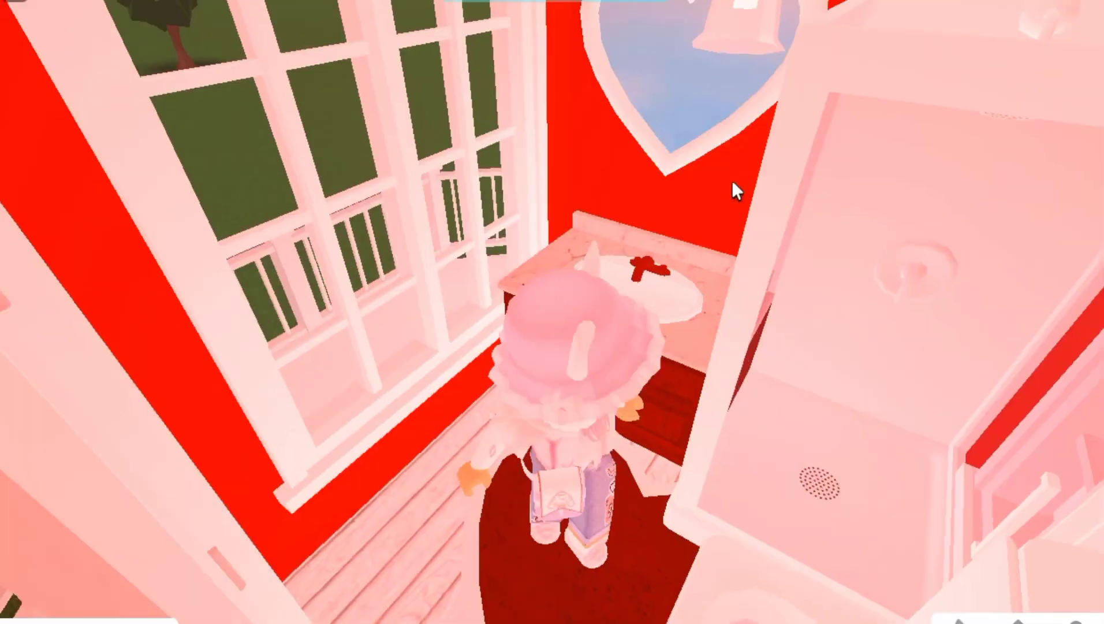
{"action": "key", "text": "w"}
{"action": "right_click", "coordinate": [683, 289]}
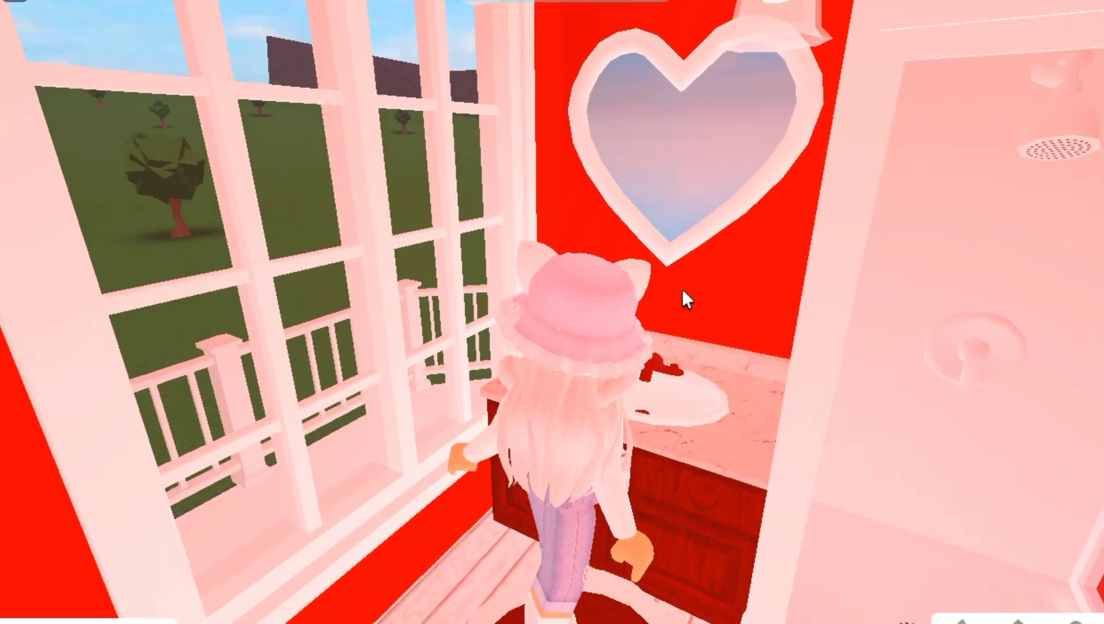
{"action": "right_click", "coordinate": [746, 299]}
{"action": "right_click", "coordinate": [746, 298]}
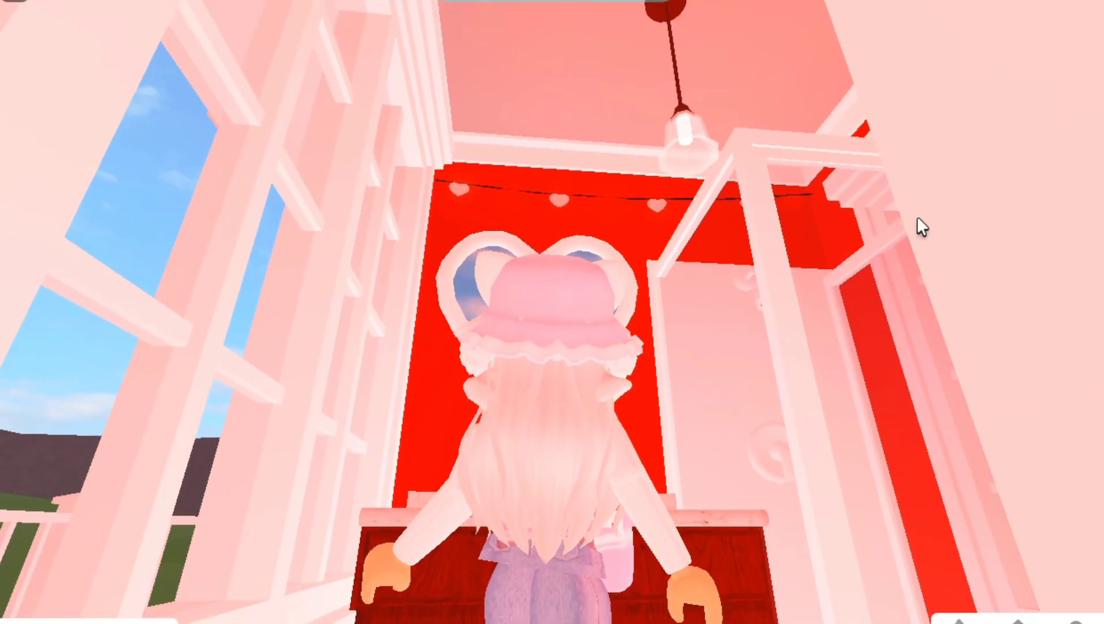
{"action": "right_click", "coordinate": [884, 263]}
Turn towards the bathroom door and examine the toilet, dark red rug and hanging heart garlands.
{"action": "key", "text": "w"}
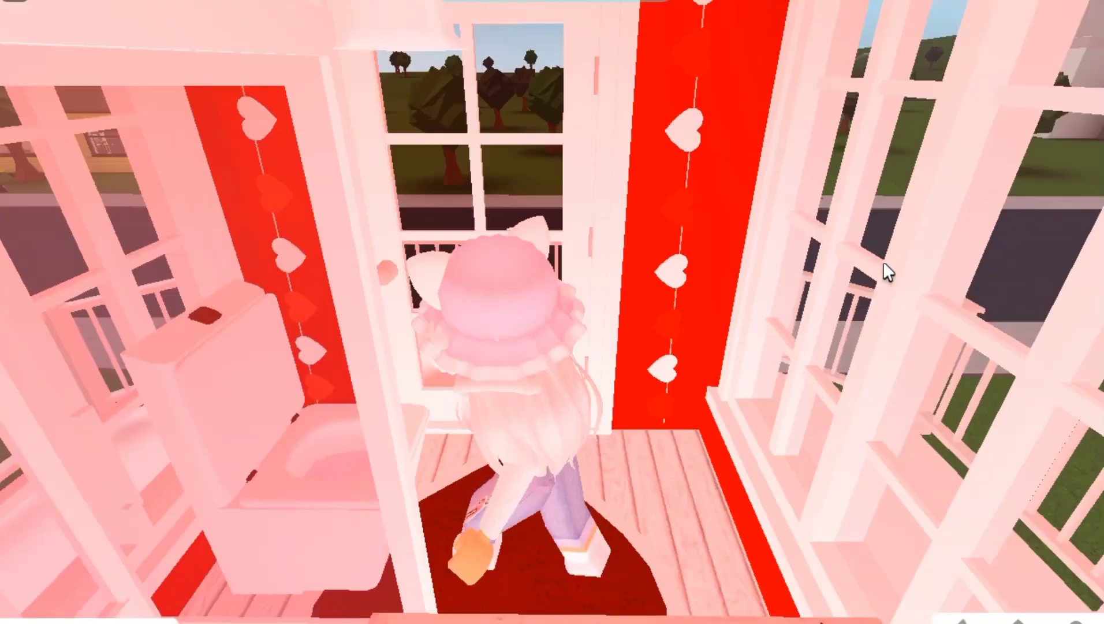
{"action": "right_click", "coordinate": [885, 262]}
{"action": "right_click", "coordinate": [895, 215]}
{"action": "key", "text": "w"}
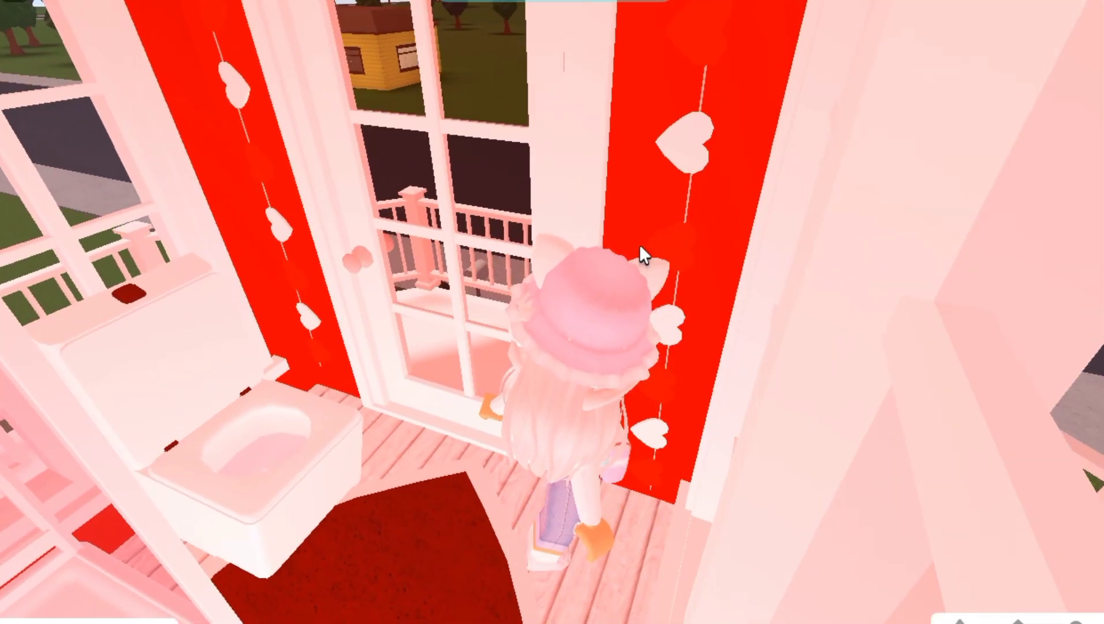
{"action": "key", "text": "Left"}
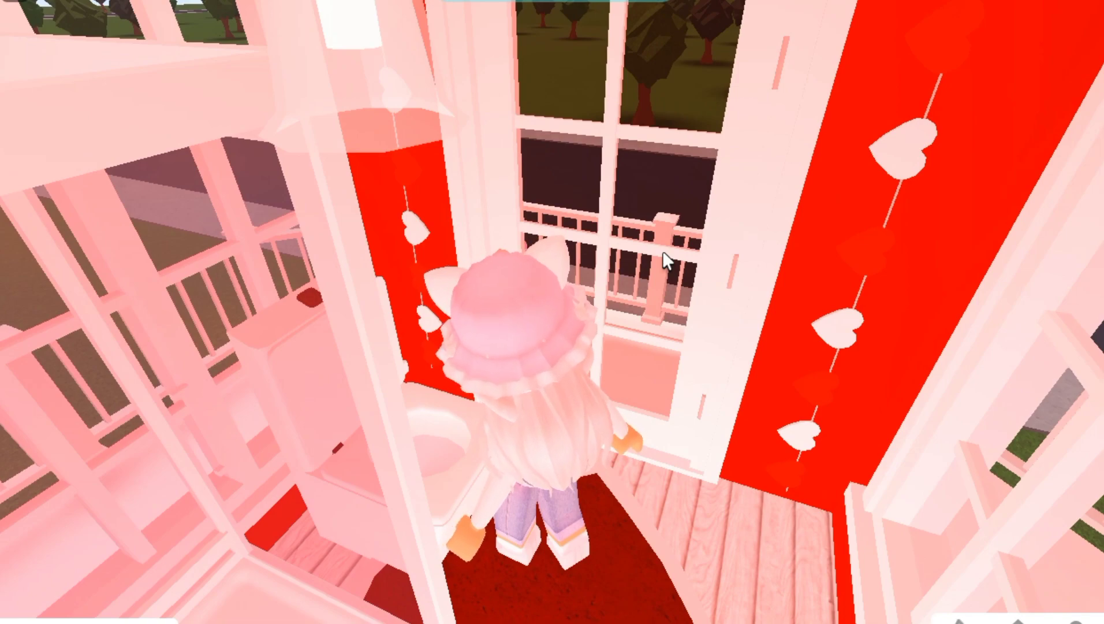
{"action": "right_click", "coordinate": [657, 282]}
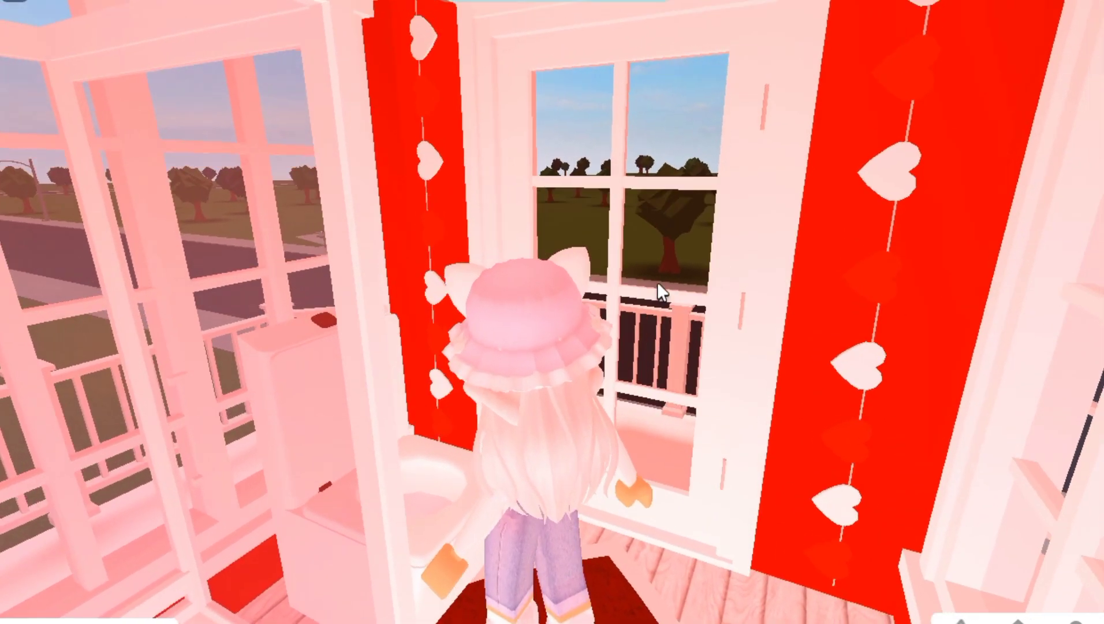
{"action": "right_click", "coordinate": [657, 282]}
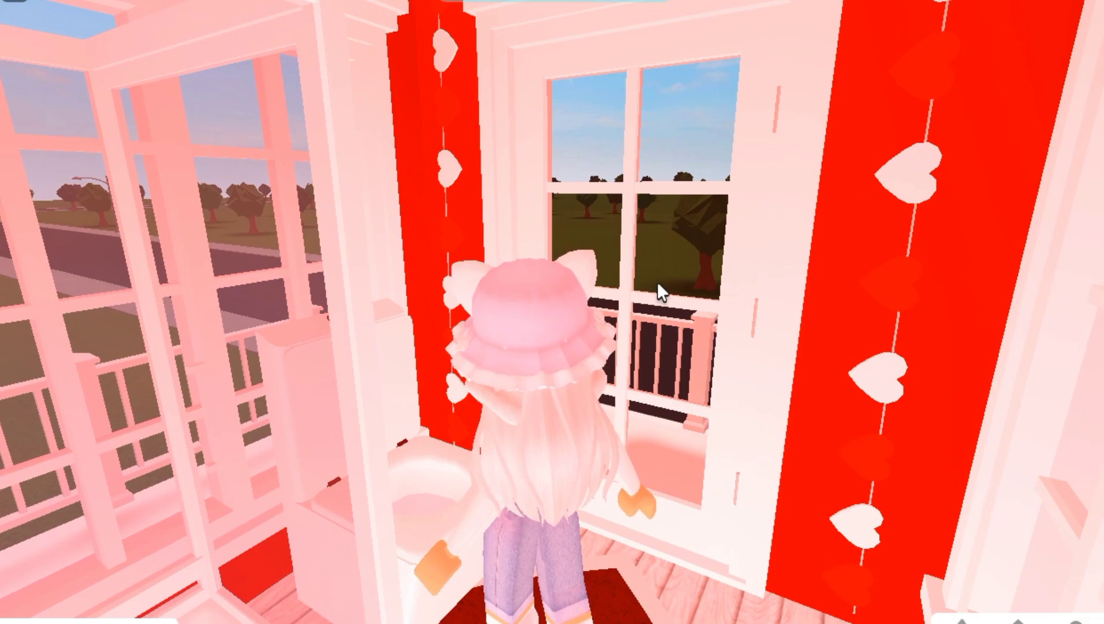
{"action": "key", "text": "Right"}
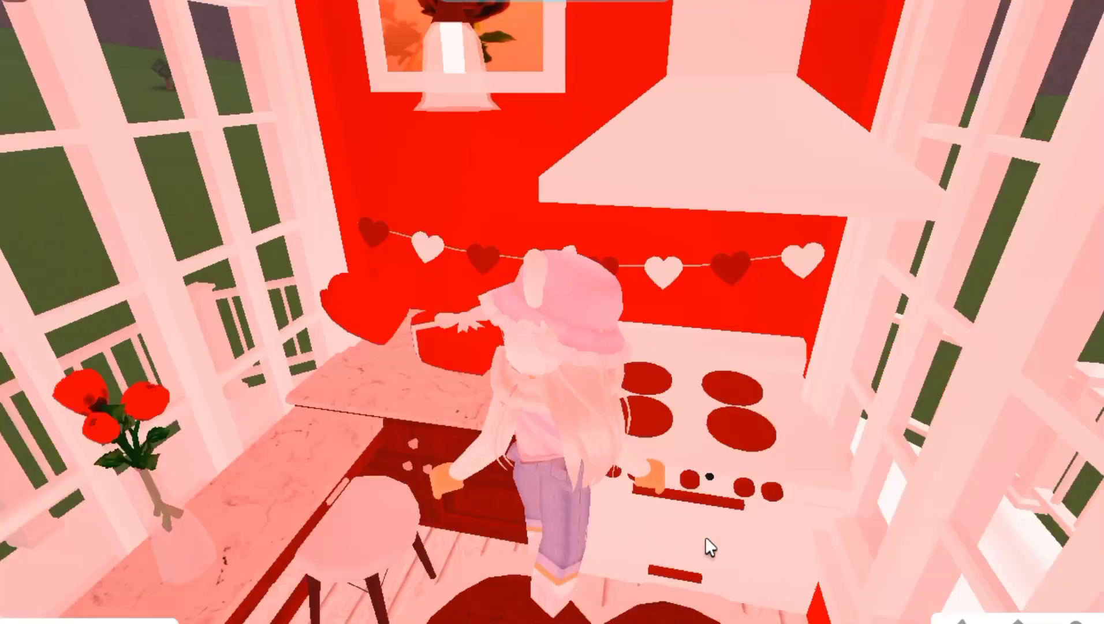
Examine the kitchen's stove, range hood, heart garland, marble counters, heart gift box, stools and rose vase.
{"action": "right_click", "coordinate": [706, 539]}
{"action": "key", "text": "w"}
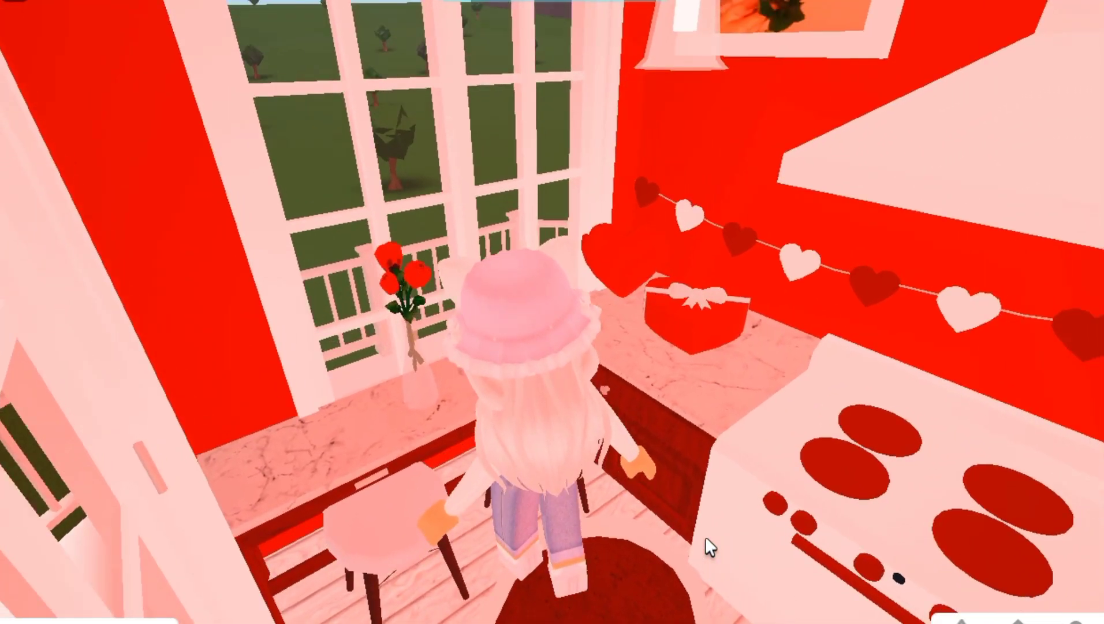
{"action": "right_click", "coordinate": [706, 538]}
{"action": "key", "text": "w"}
{"action": "key", "text": "Left"}
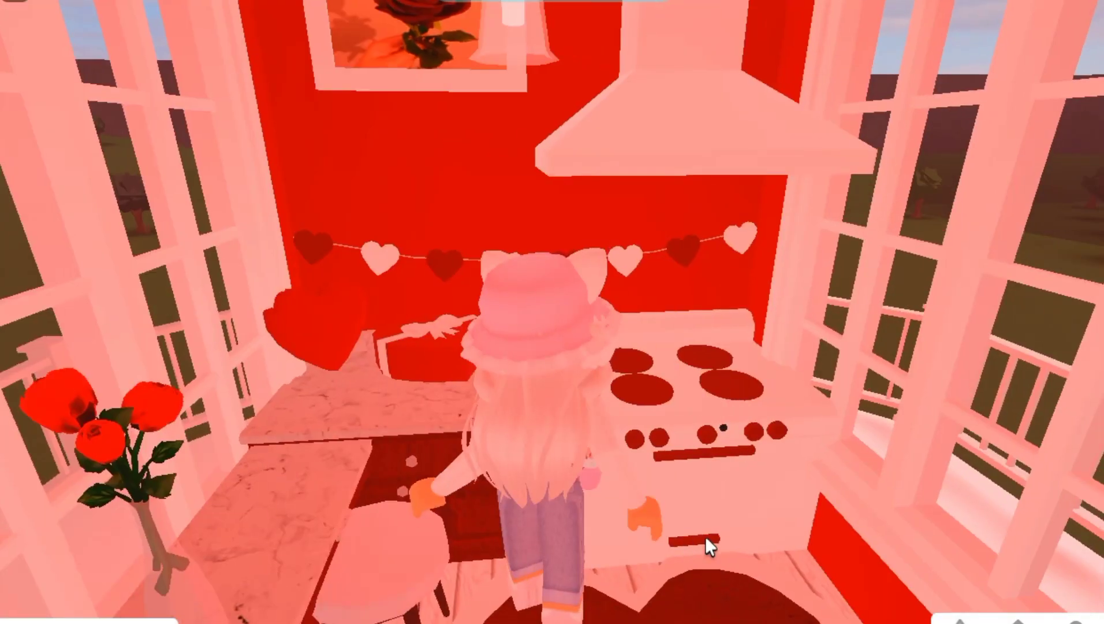
{"action": "key", "text": "Left"}
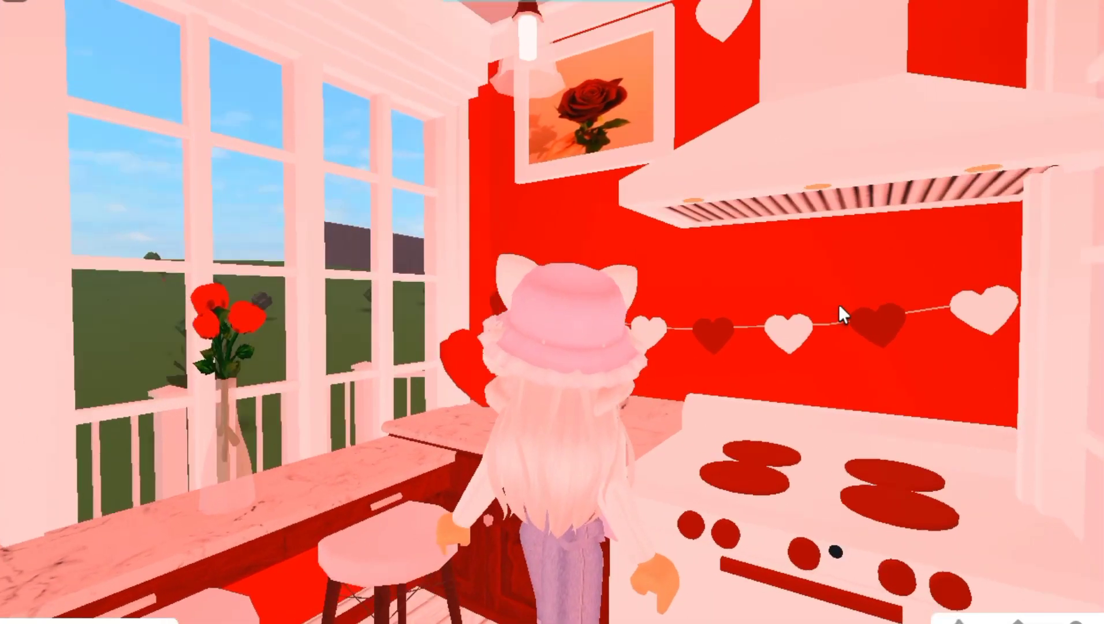
{"action": "right_click", "coordinate": [838, 304]}
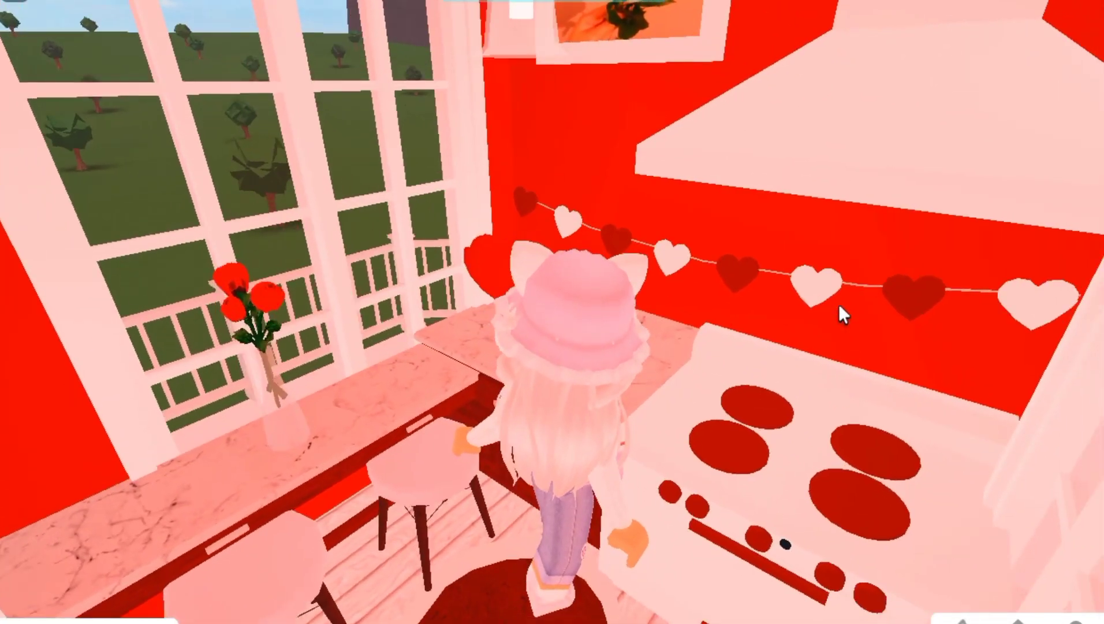
{"action": "right_click", "coordinate": [838, 304]}
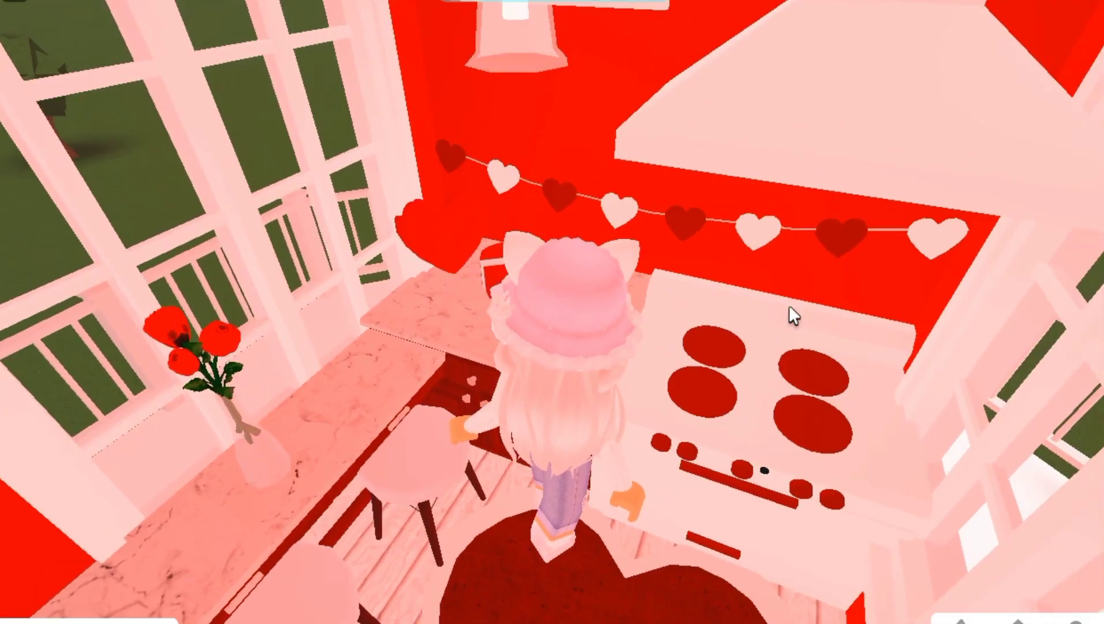
{"action": "right_click", "coordinate": [533, 320]}
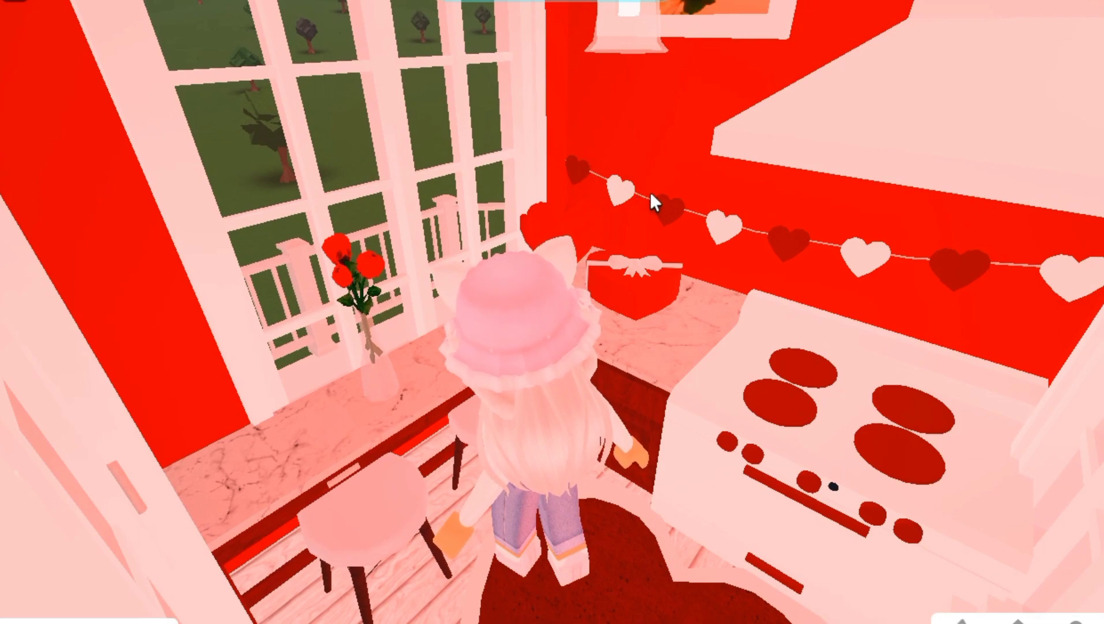
{"action": "right_click", "coordinate": [920, 270]}
{"action": "key", "text": "w"}
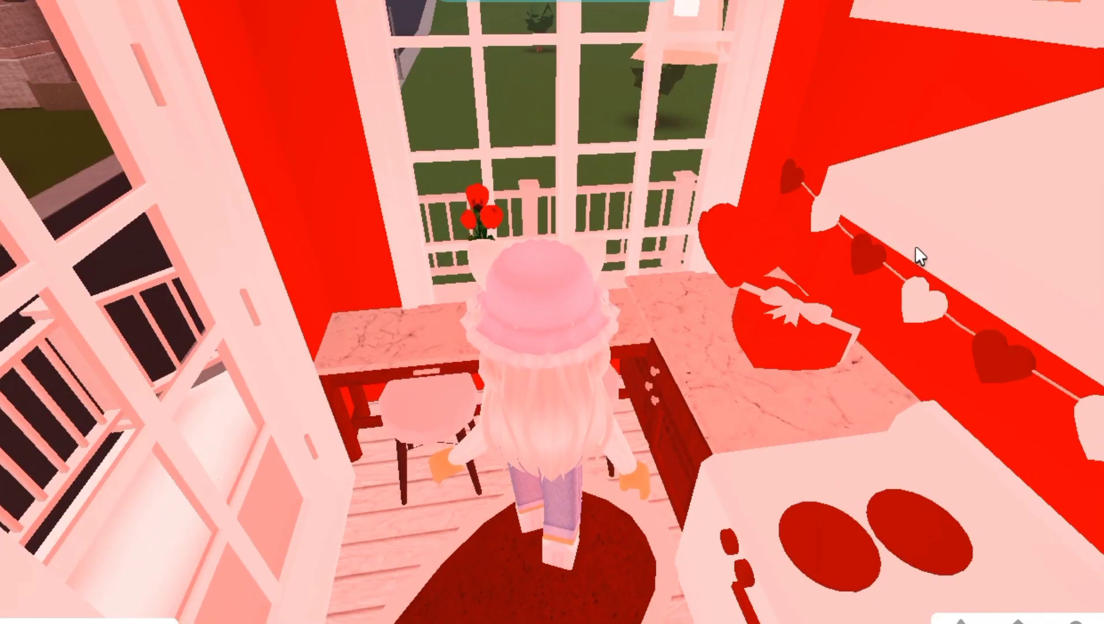
{"action": "right_click", "coordinate": [741, 238]}
{"action": "key", "text": "a"}
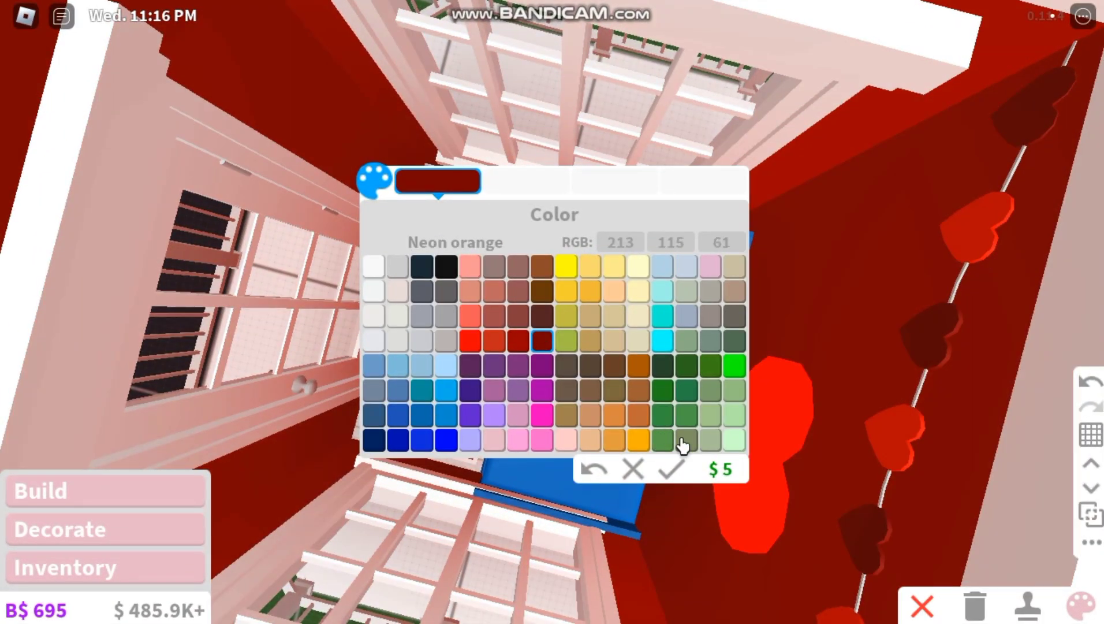
Try white on the bedroom's heart-shaped light, and colour it Maroon.
{"action": "key", "text": "a"}
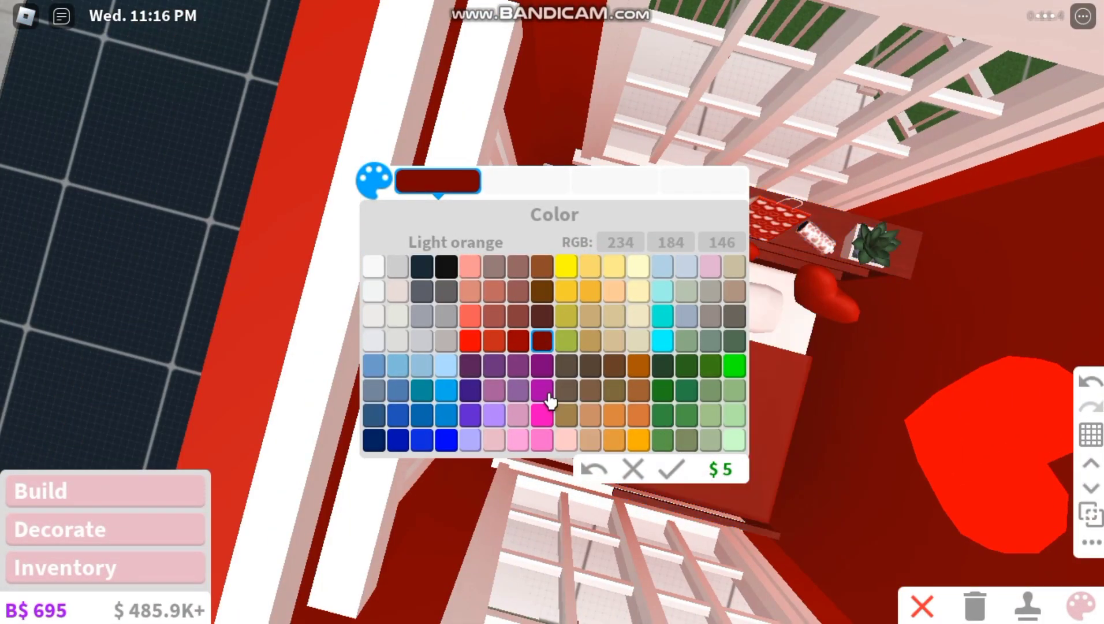
{"action": "left_click", "coordinate": [376, 267]}
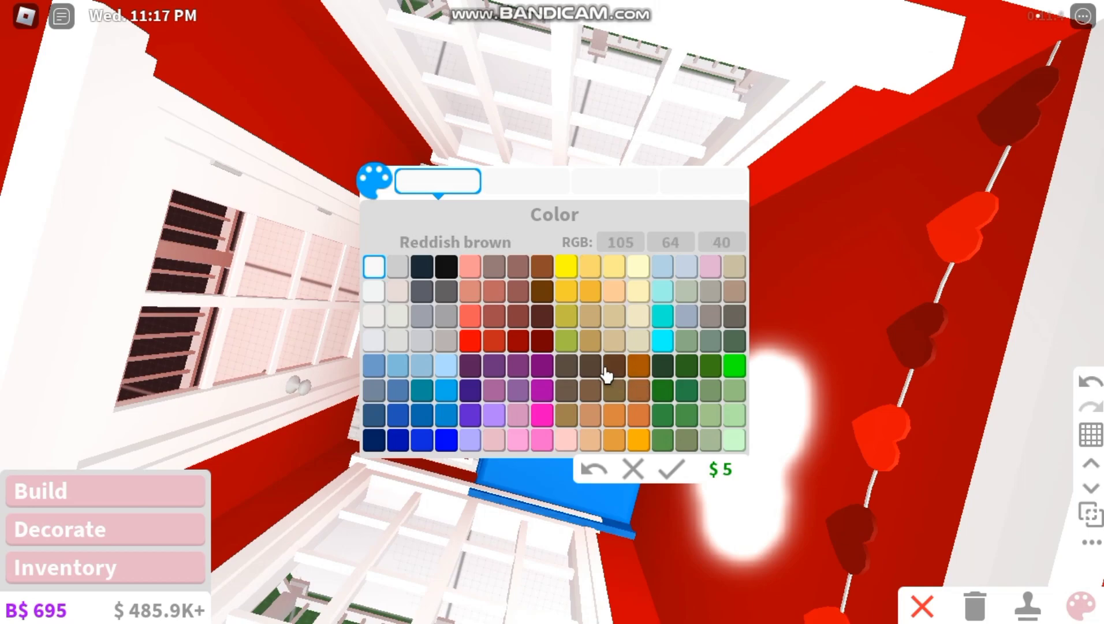
{"action": "left_click", "coordinate": [547, 342]}
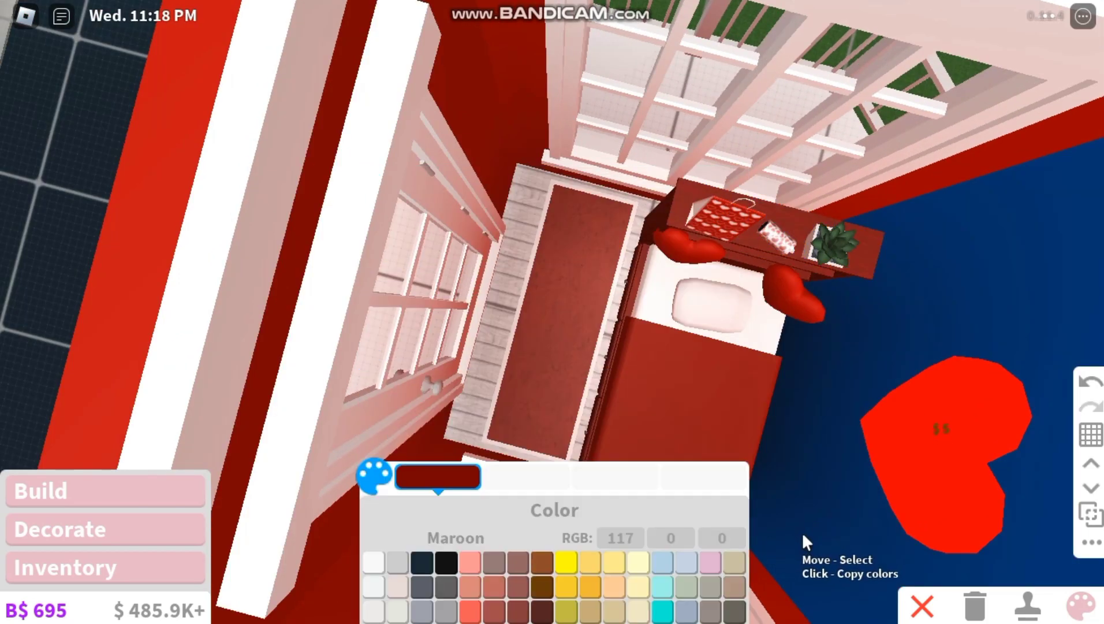
{"action": "key", "text": "Left"}
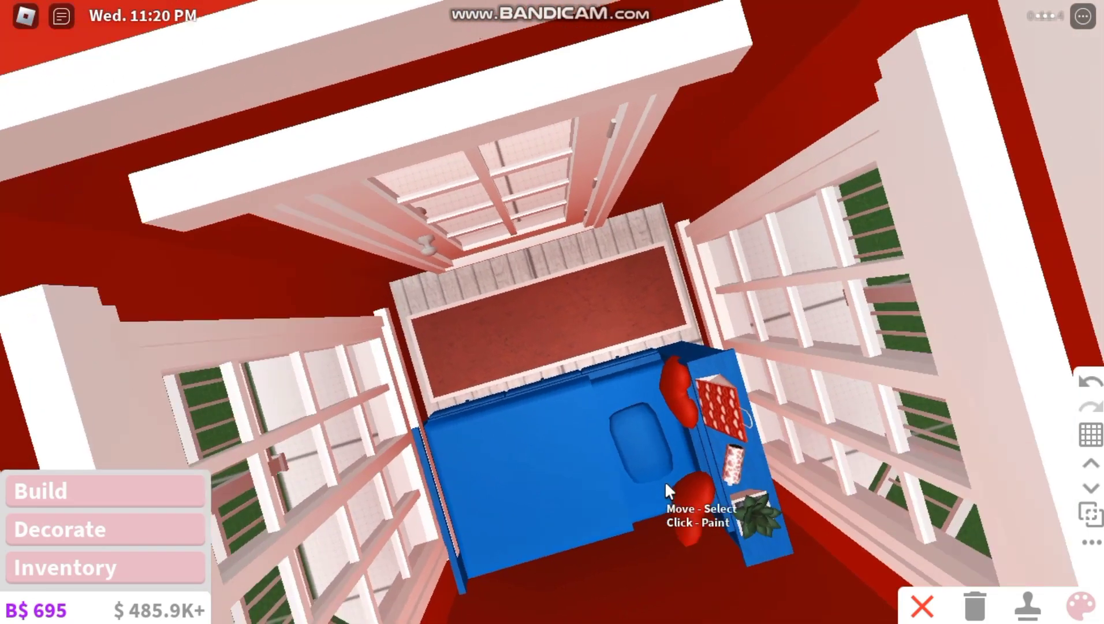
{"action": "right_click", "coordinate": [666, 484]}
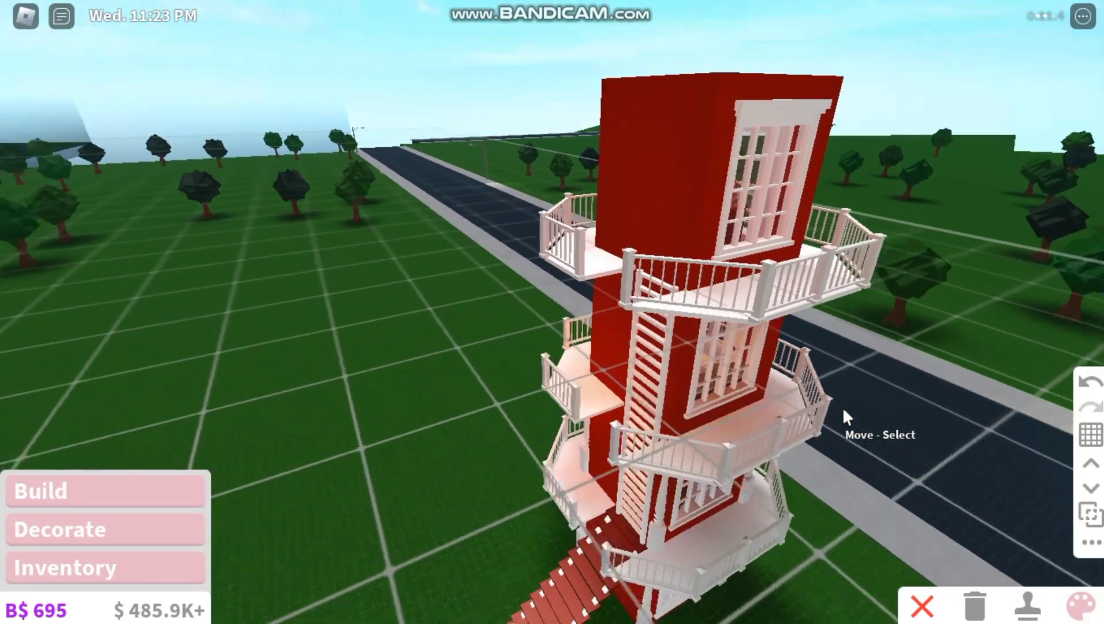
View the tower from outside and pose the avatar with the heart-patterned gift bag in front of the entrance.
{"action": "key", "text": "w"}
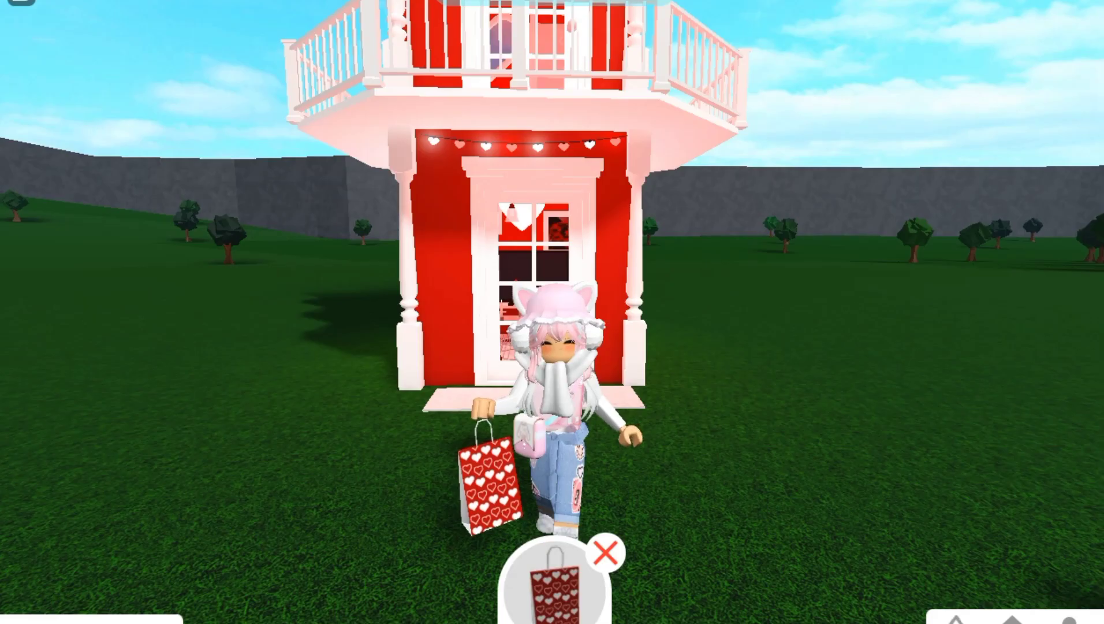
{"action": "key", "text": "a"}
{"action": "key", "text": "d"}
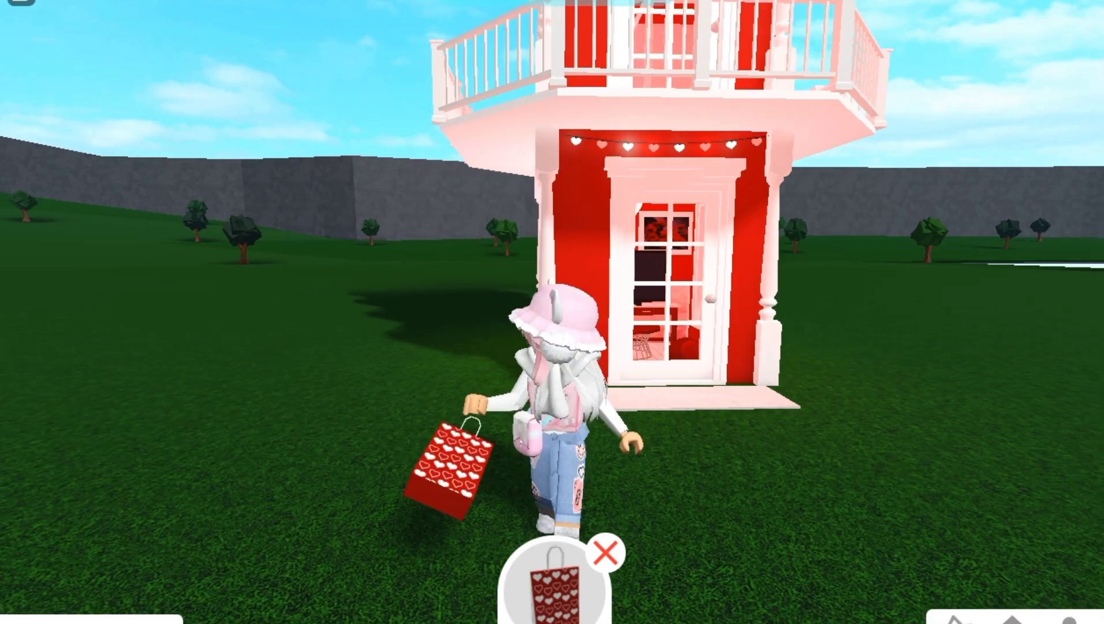
{"action": "key", "text": "s"}
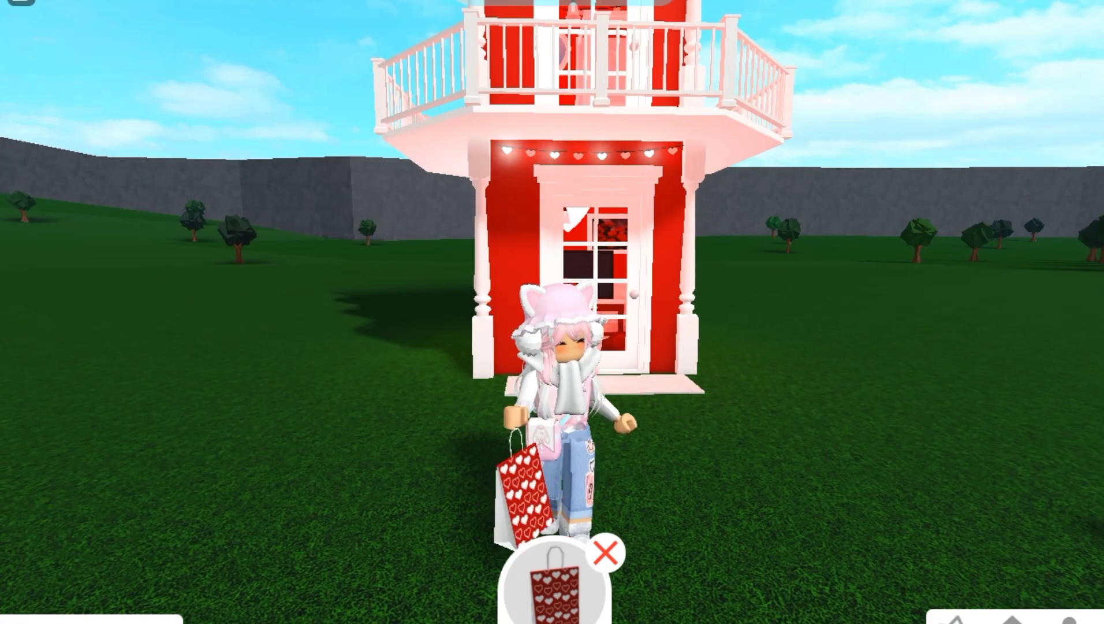